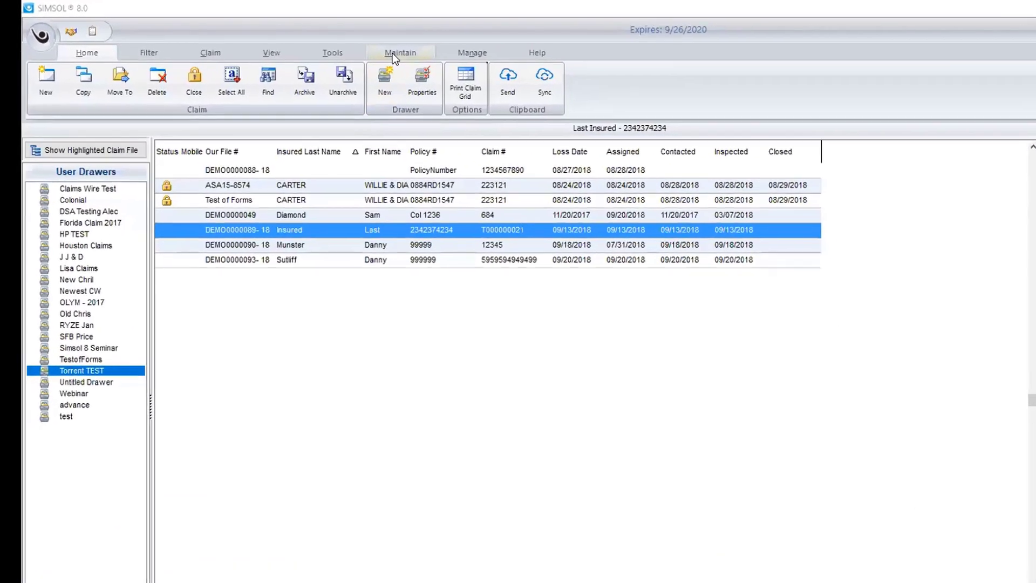
Step: Switch the ribbon to the Maintain tab to show the User Data tools
{"action": "left_click", "coordinate": [343, 42]}
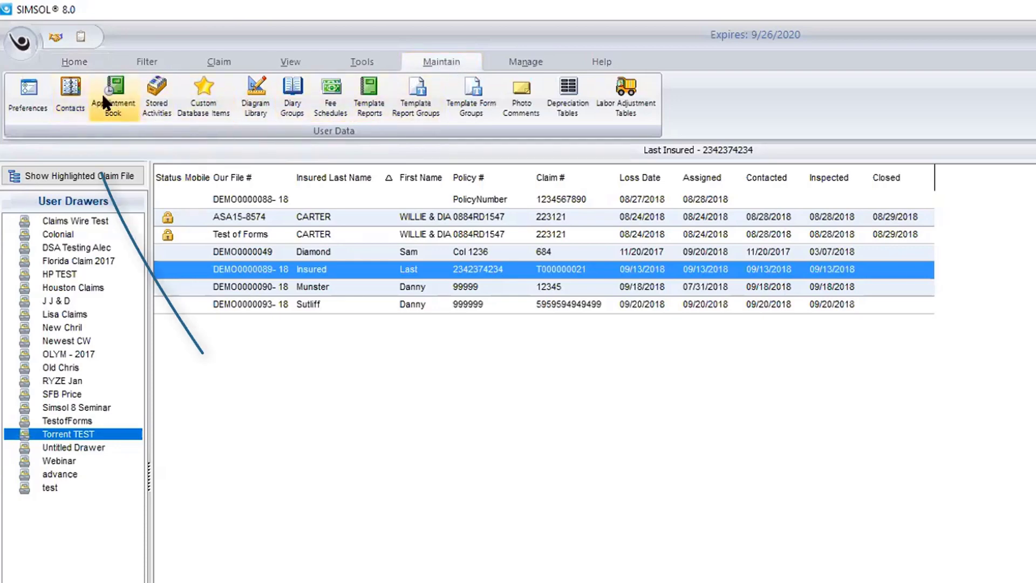
Step: Open the Contacts directory and scroll through the contact list down and back up
{"action": "left_click", "coordinate": [69, 91]}
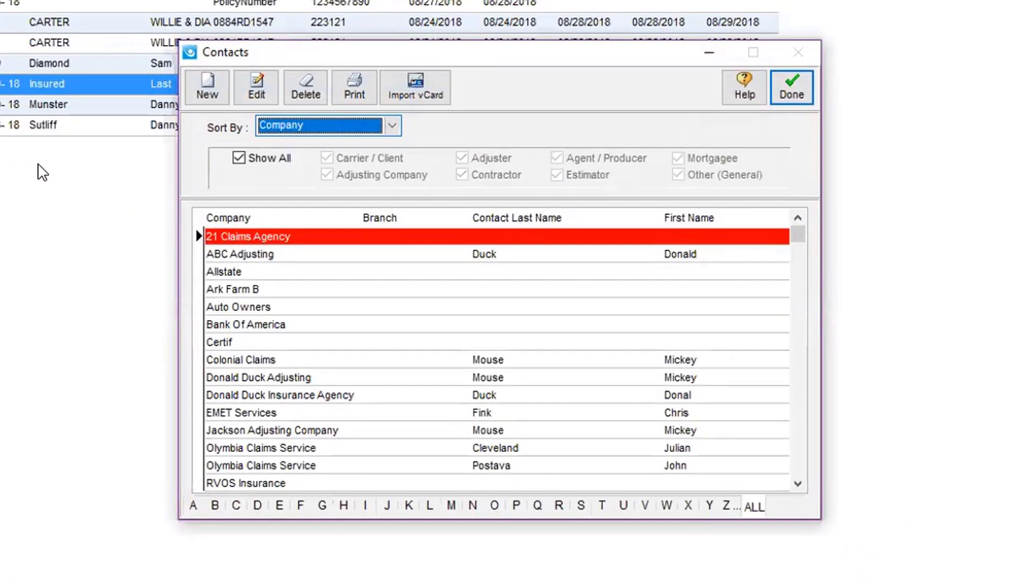
{"action": "left_click", "coordinate": [798, 485]}
{"action": "left_click", "coordinate": [798, 485]}
{"action": "left_click", "coordinate": [799, 485]}
{"action": "left_click", "coordinate": [799, 484]}
{"action": "left_click", "coordinate": [799, 485]}
{"action": "left_click", "coordinate": [798, 485]}
{"action": "left_click", "coordinate": [799, 484]}
{"action": "left_click", "coordinate": [799, 484]}
{"action": "left_click", "coordinate": [799, 484]}
{"action": "left_click", "coordinate": [799, 484]}
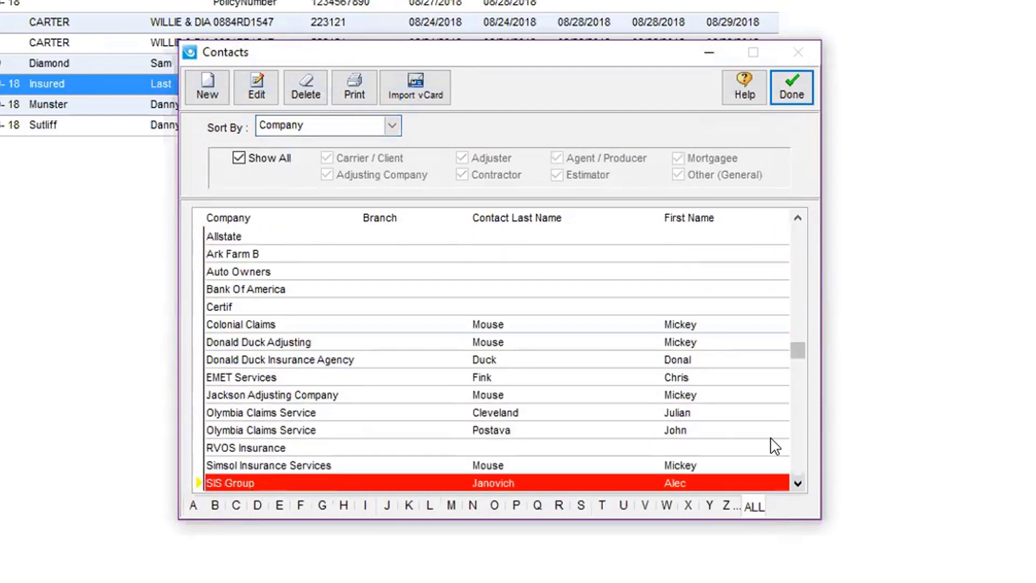
{"action": "left_click", "coordinate": [799, 220]}
{"action": "left_click", "coordinate": [799, 220]}
{"action": "left_click", "coordinate": [798, 220]}
{"action": "left_click", "coordinate": [799, 220]}
{"action": "left_click", "coordinate": [799, 220]}
{"action": "left_click", "coordinate": [799, 220]}
{"action": "left_click", "coordinate": [798, 220]}
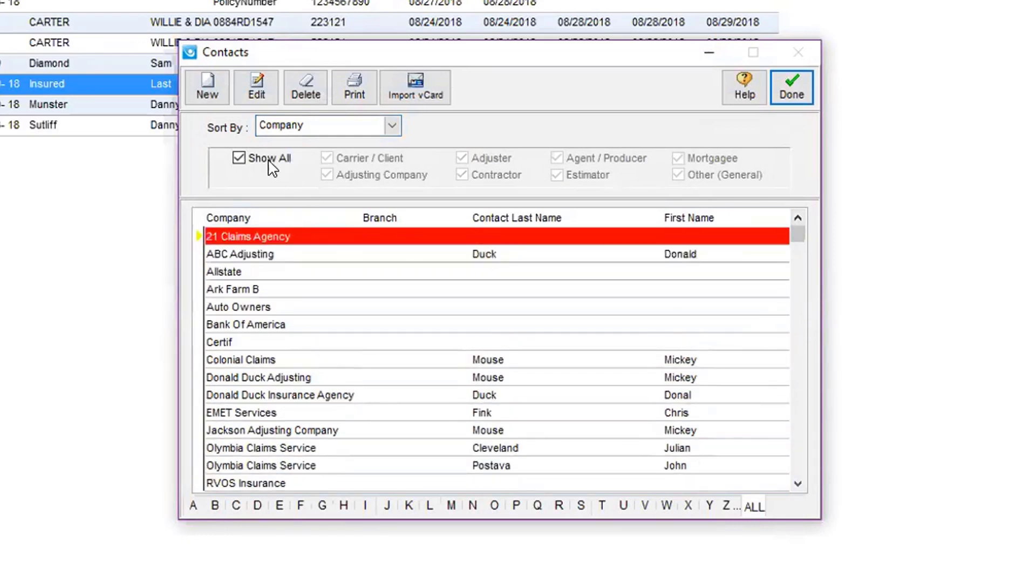
Step: Start a new contact categorized as both Adjuster and Adjusting Company
{"action": "left_click", "coordinate": [209, 93]}
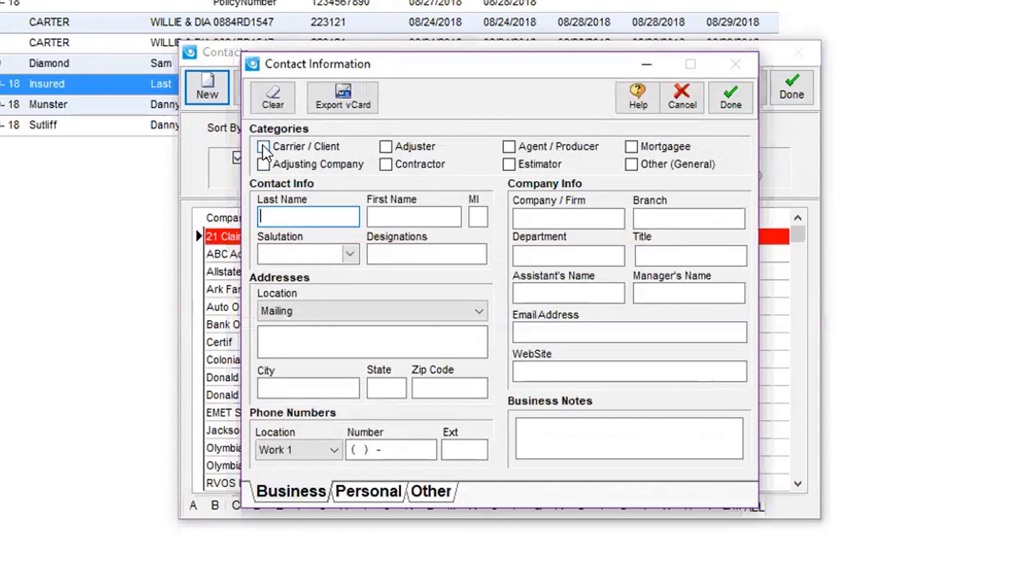
{"action": "left_click", "coordinate": [386, 147]}
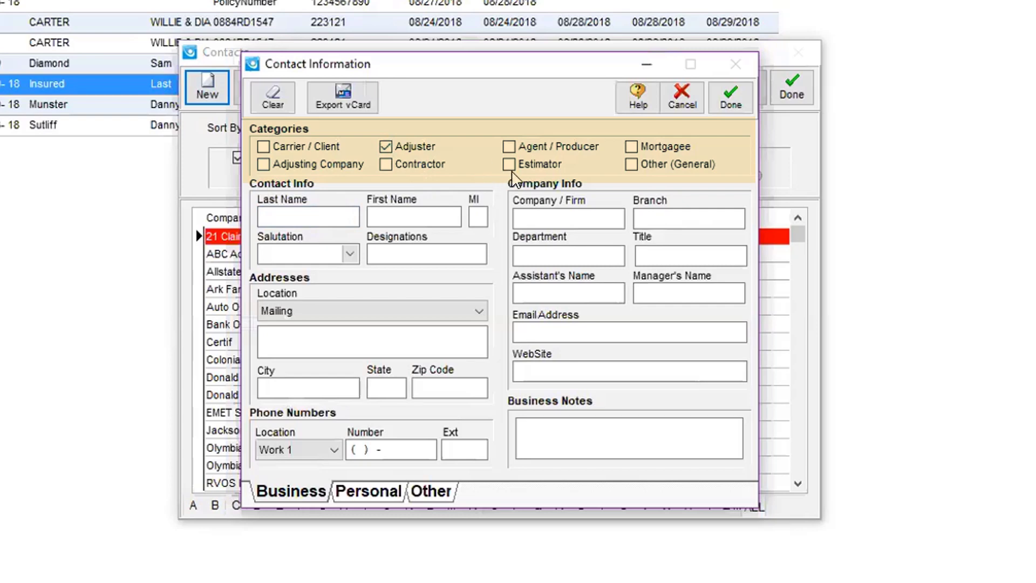
{"action": "left_click", "coordinate": [264, 165]}
Step: Enter the contact's last and first name and the firm 'Simsol Adjusting'
{"action": "left_click", "coordinate": [304, 215]}
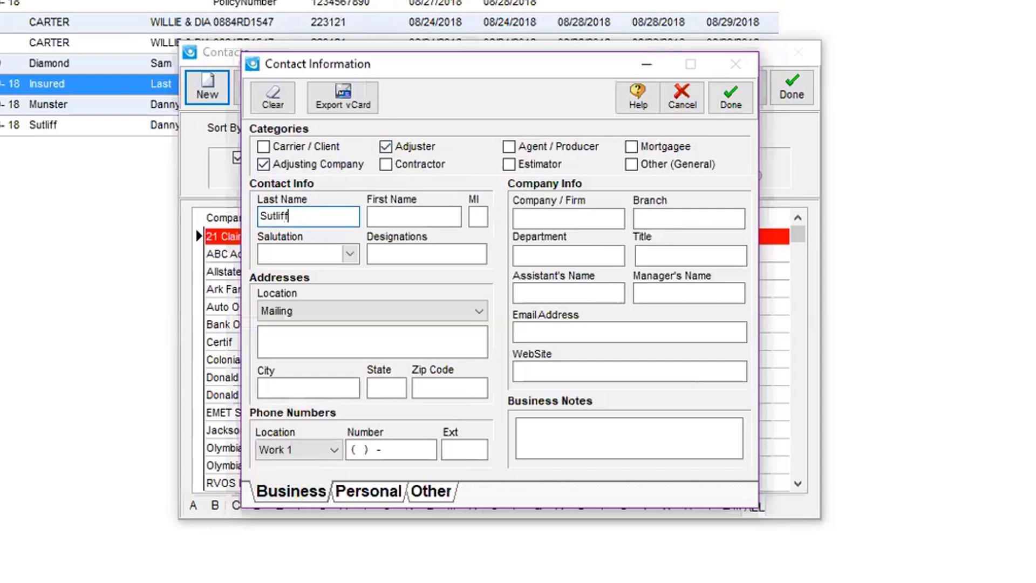
{"action": "left_click", "coordinate": [414, 216]}
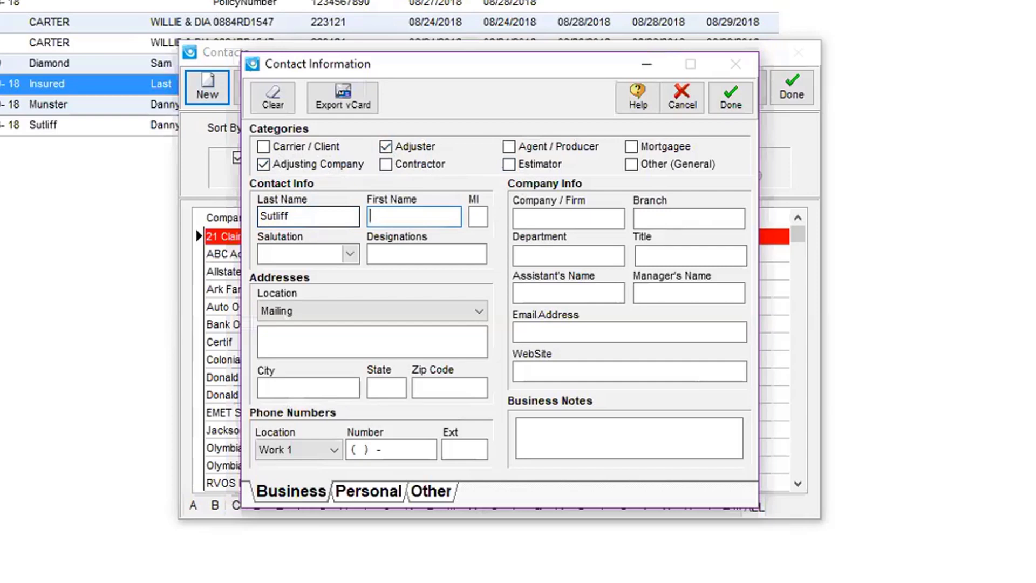
{"action": "left_click", "coordinate": [478, 216]}
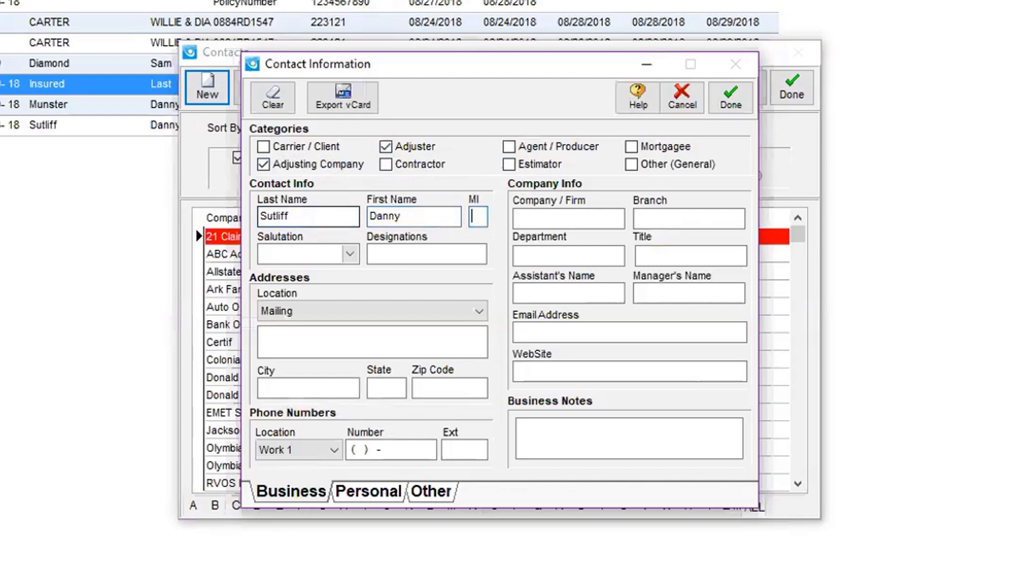
{"action": "left_click", "coordinate": [566, 216]}
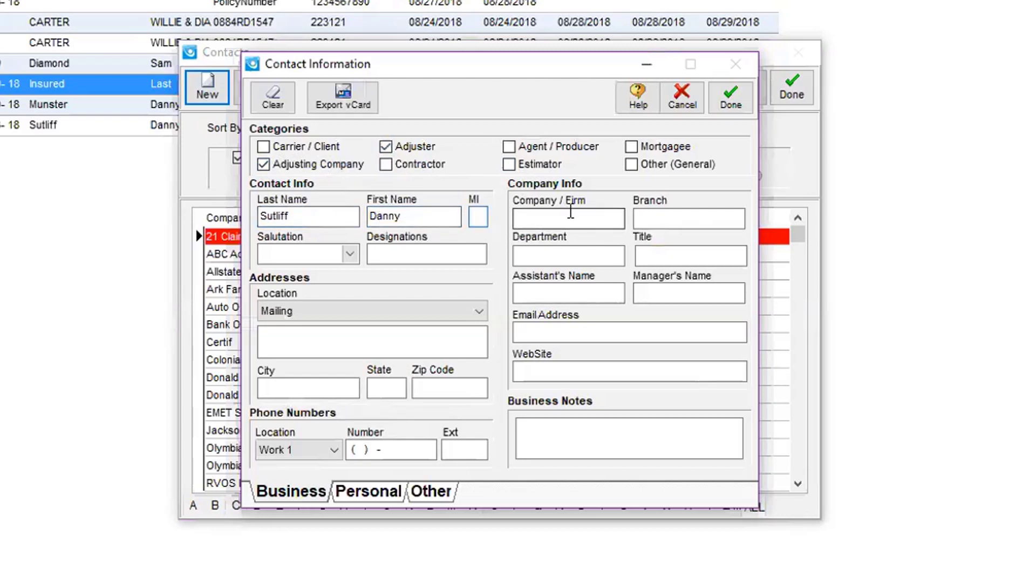
{"action": "type", "text": "S"}
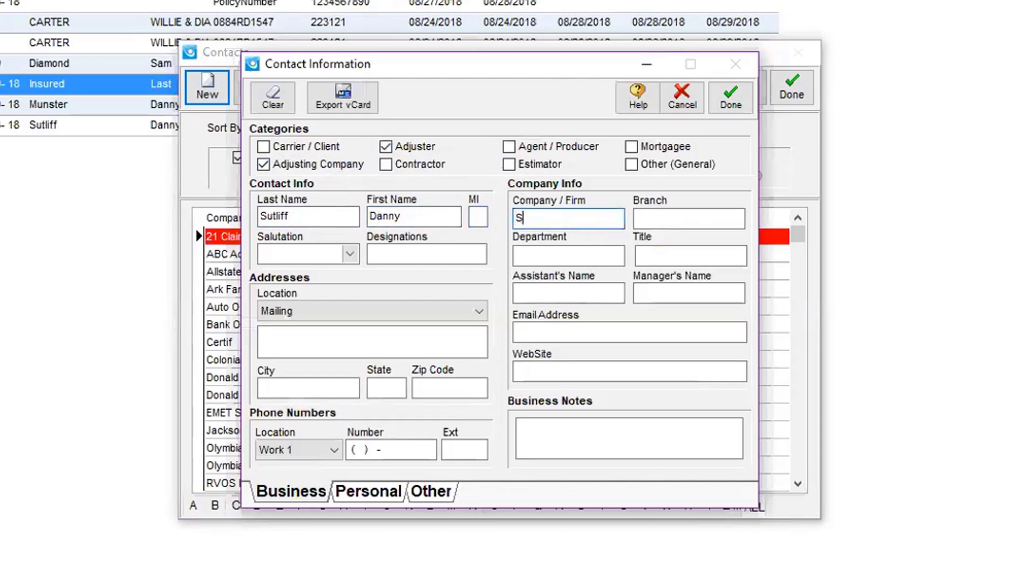
{"action": "type", "text": "imsol Adjusting"}
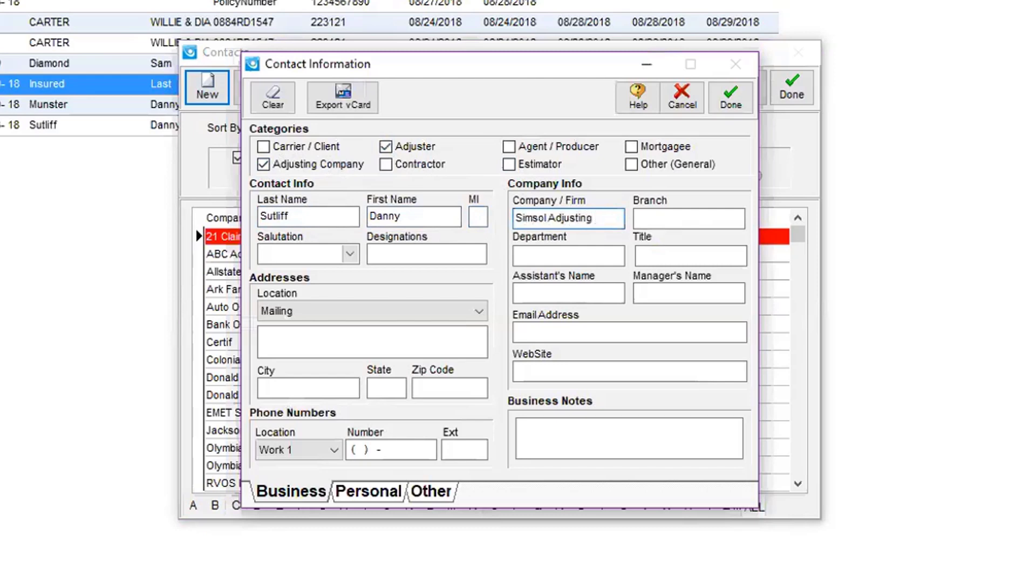
Step: Fill in the contact's mailing street address, city, state and zip code
{"action": "left_click", "coordinate": [354, 340]}
{"action": "type", "text": "12"}
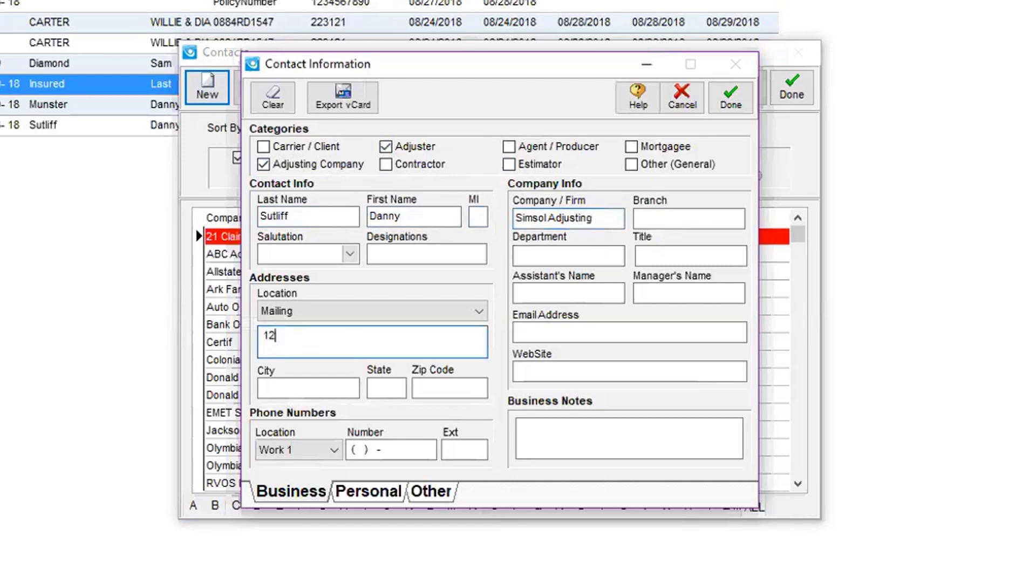
{"action": "type", "text": "3 Main Street"}
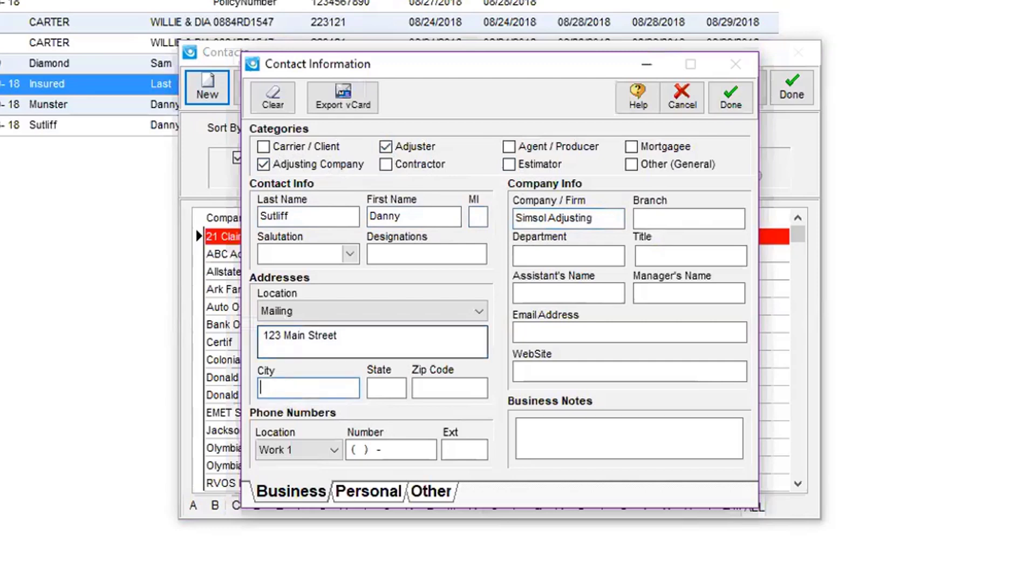
{"action": "key", "text": "Tab"}
{"action": "type", "text": "Orlando"}
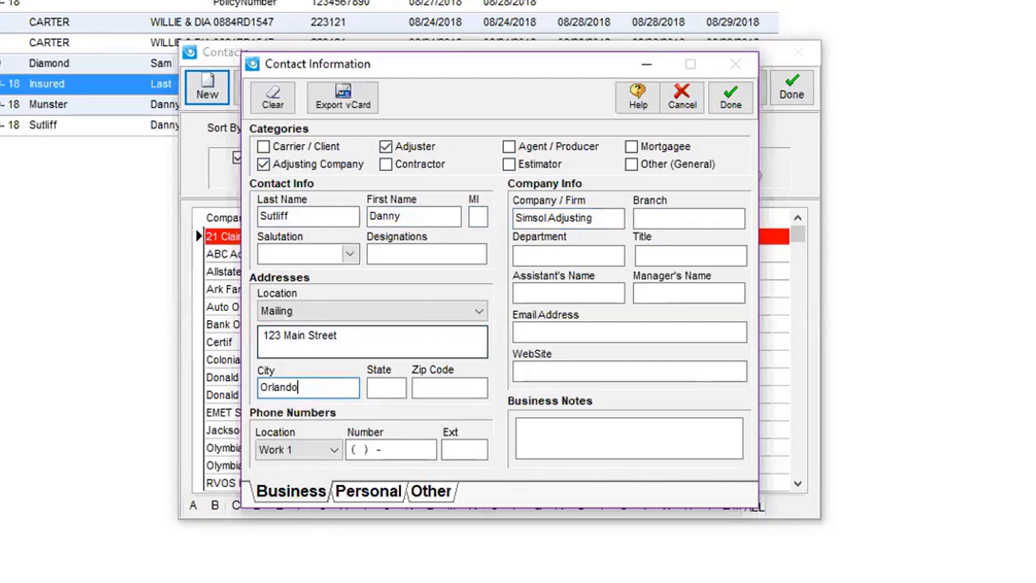
{"action": "key", "text": "Tab"}
{"action": "type", "text": "FL"}
{"action": "key", "text": "Tab"}
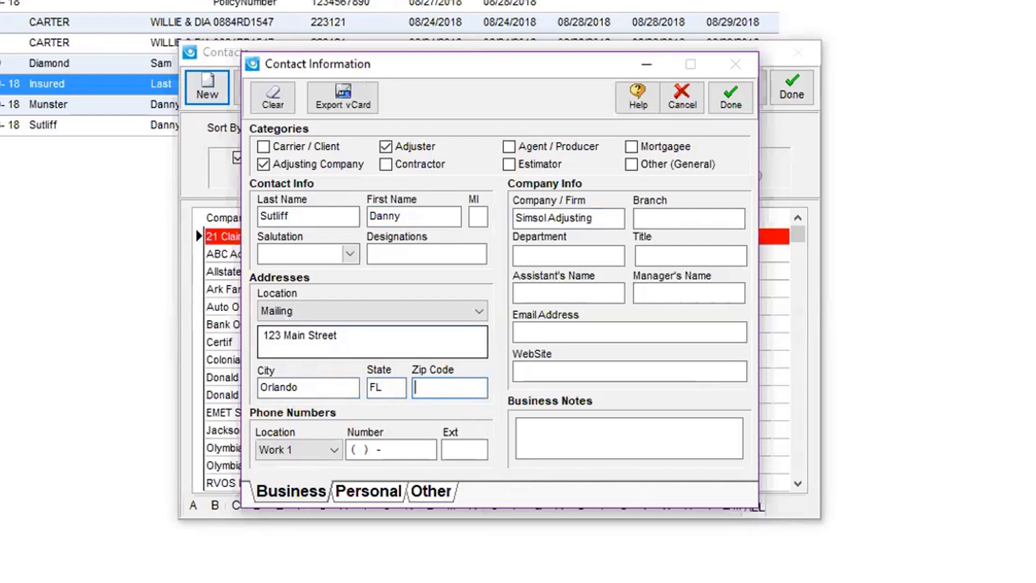
{"action": "type", "text": "32826"}
{"action": "key", "text": "Tab"}
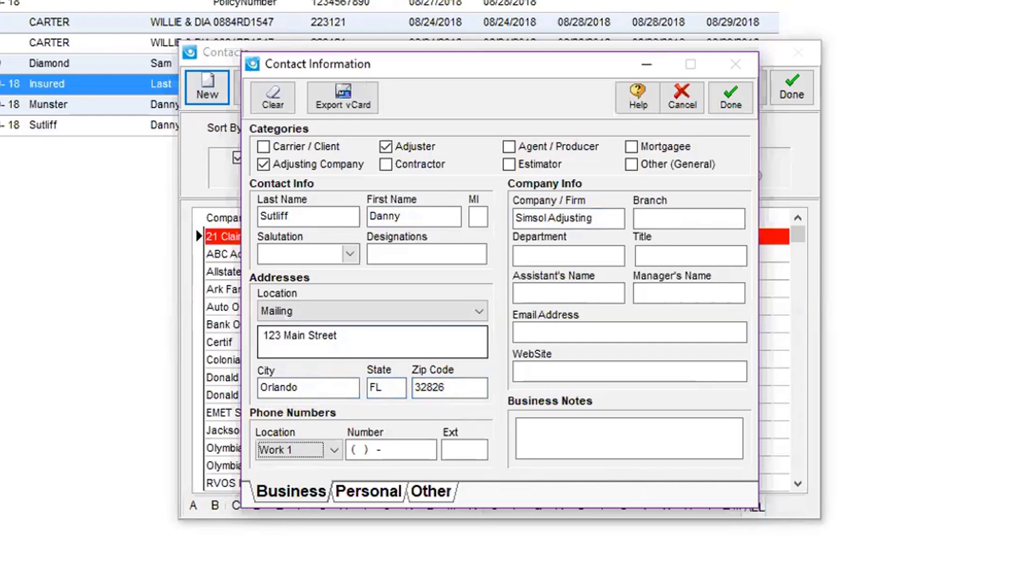
Step: Enter the contact's Work 1 phone number
{"action": "left_click", "coordinate": [359, 448]}
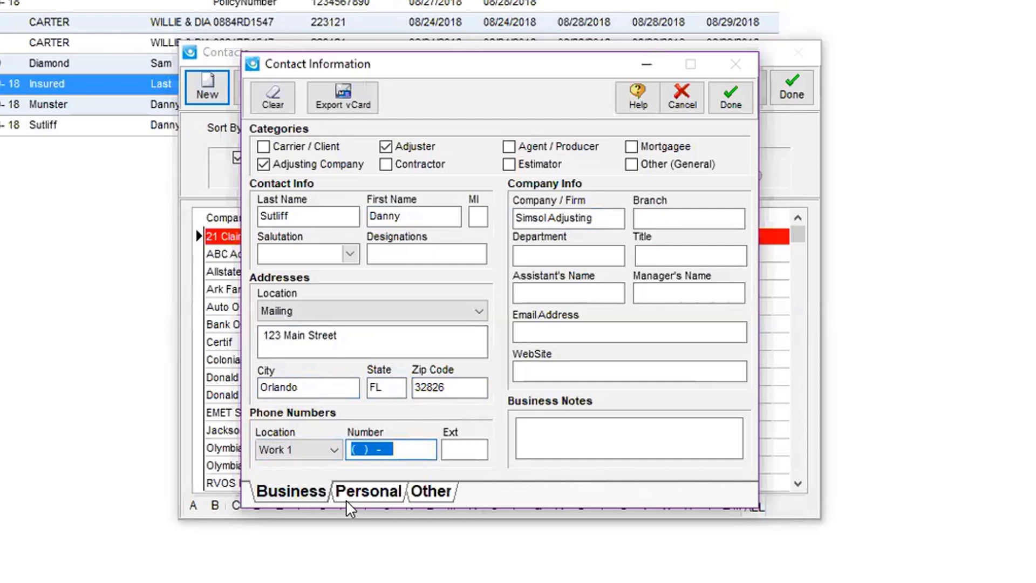
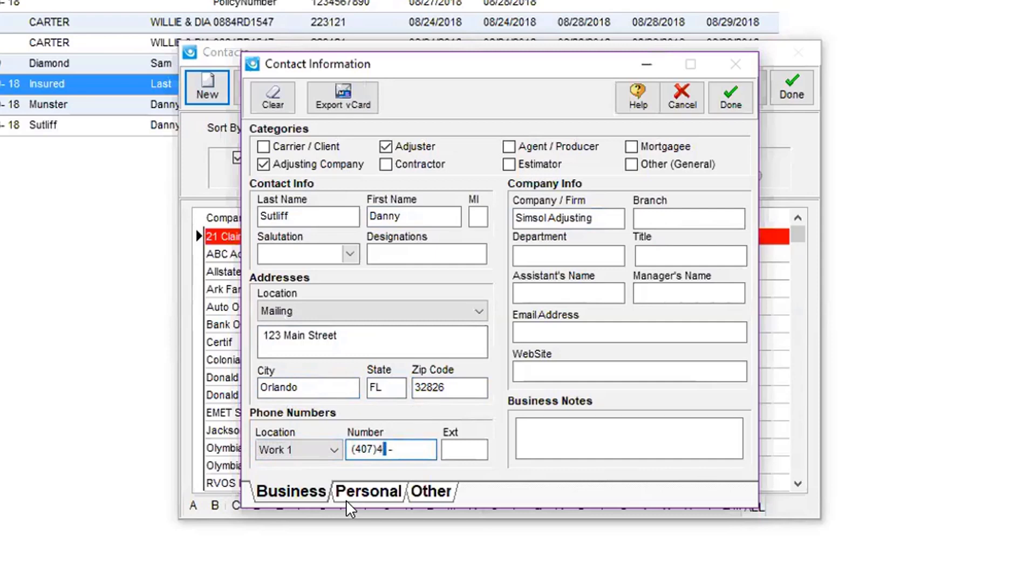
{"action": "key", "text": "Tab"}
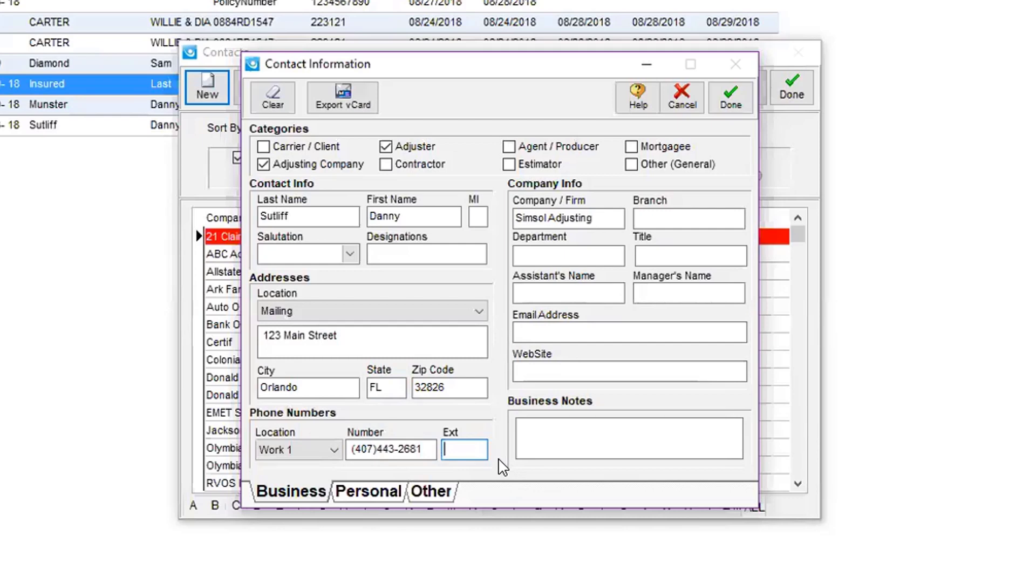
{"action": "left_click", "coordinate": [431, 492]}
Step: Fill in placeholder NFIP and license numbers, set State Licensed to FL, and save the contact
{"action": "left_click", "coordinate": [533, 322]}
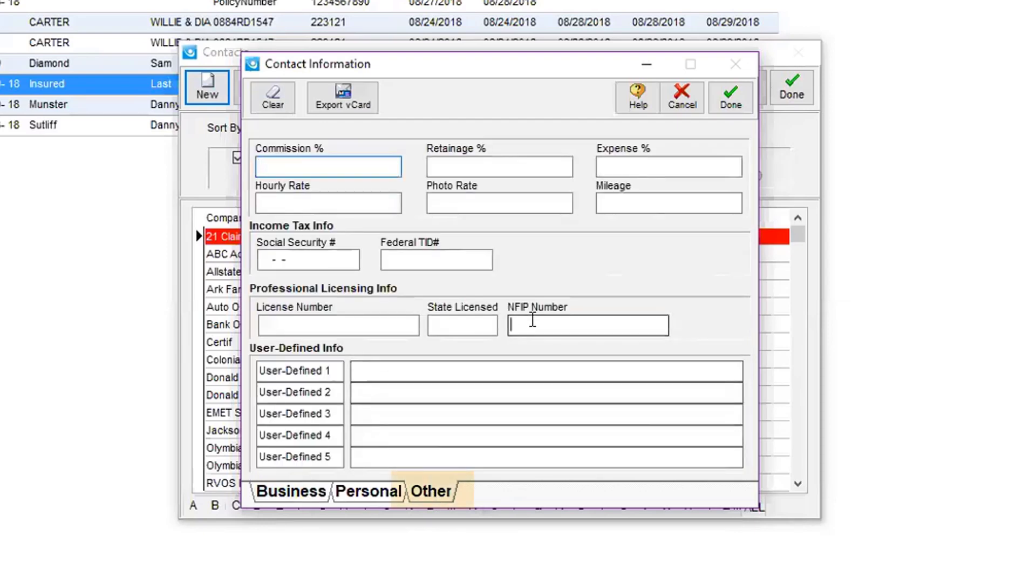
{"action": "type", "text": "Flood Control Number Here"}
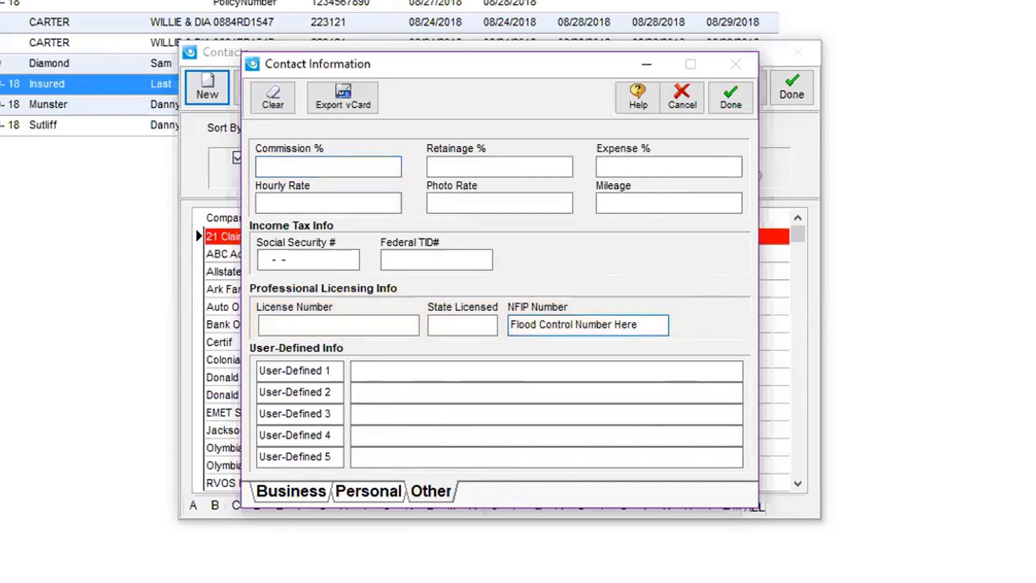
{"action": "left_click", "coordinate": [276, 324]}
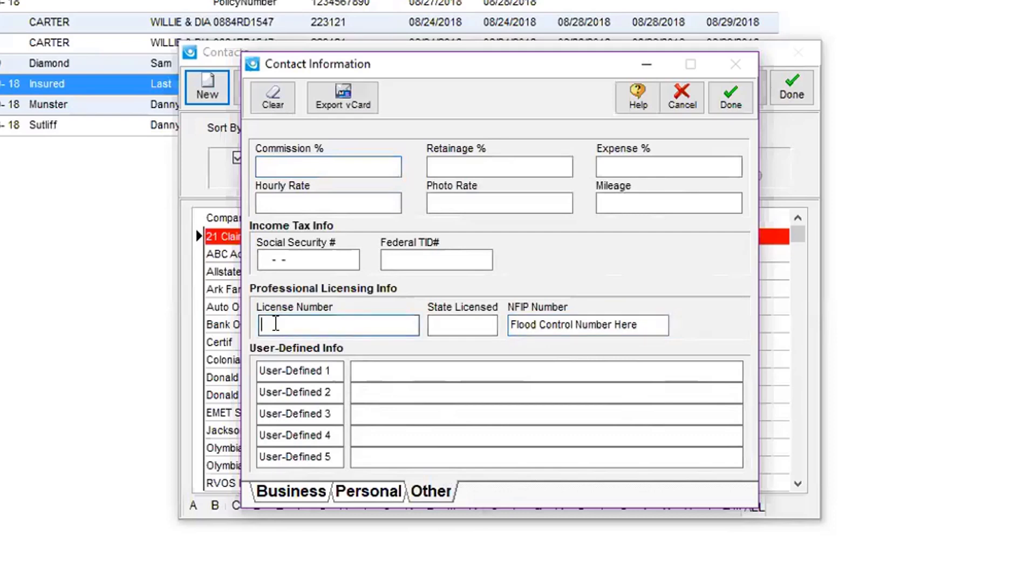
{"action": "type", "text": "State Number"}
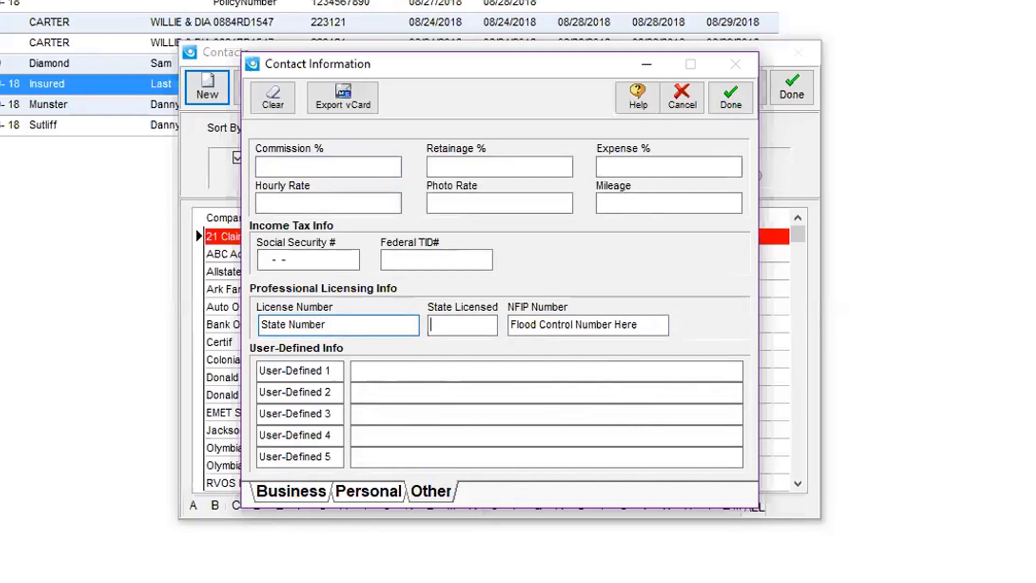
{"action": "left_click", "coordinate": [462, 325]}
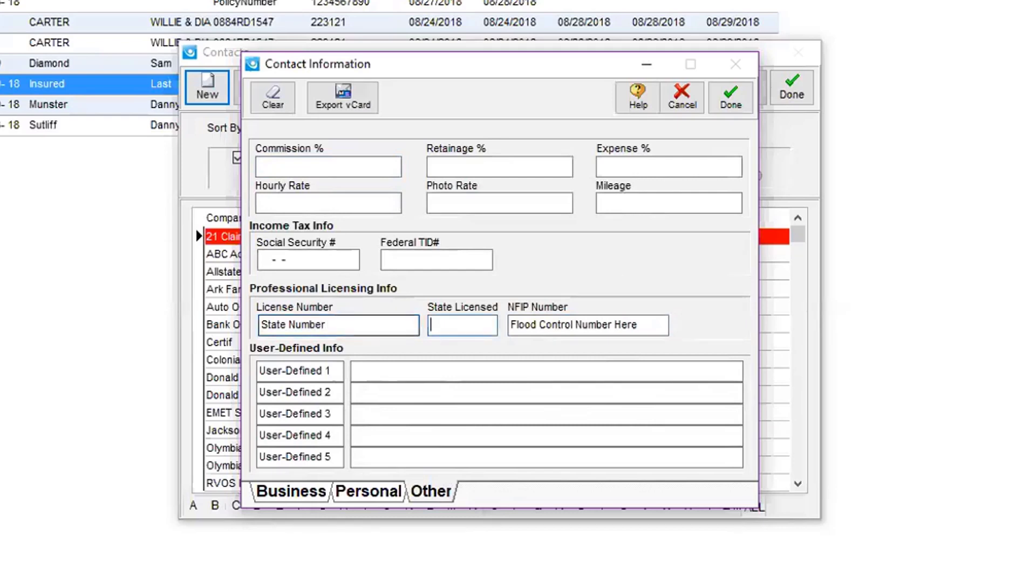
{"action": "type", "text": "HE"}
{"action": "key", "text": "BackSpace"}
{"action": "key", "text": "BackSpace"}
{"action": "type", "text": "FL"}
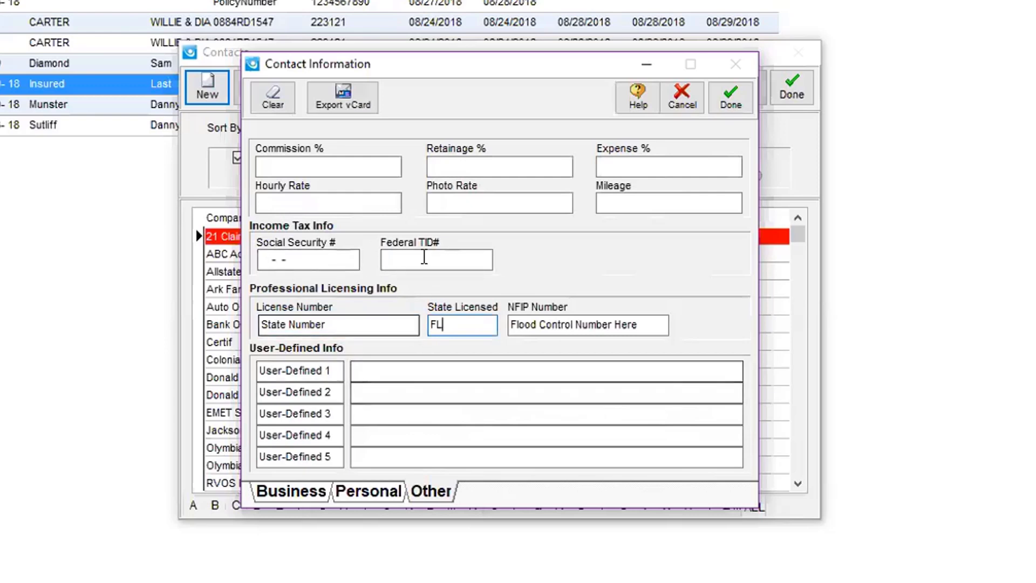
{"action": "left_click", "coordinate": [725, 96]}
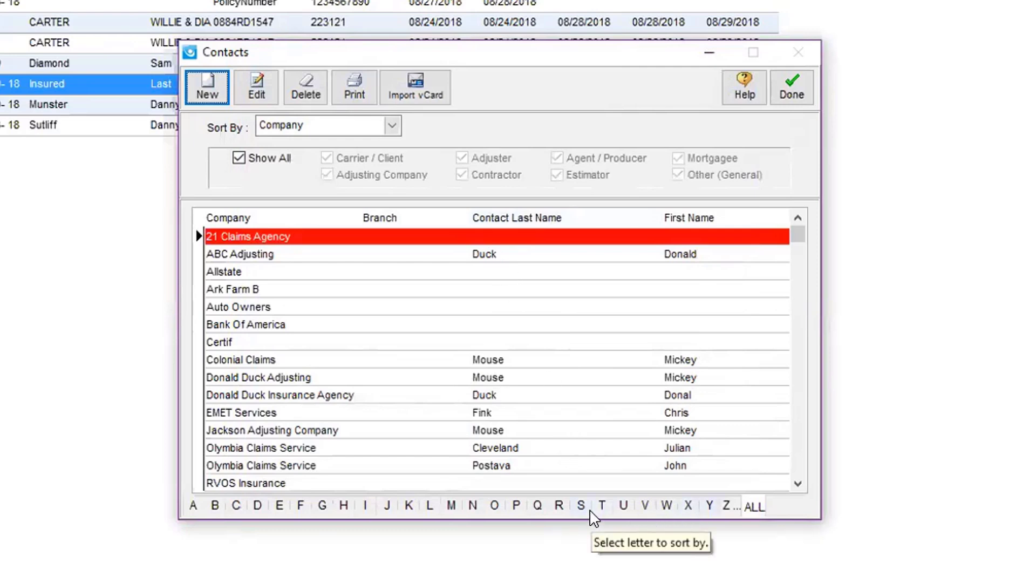
Step: Sort contacts by Contact Last Name and open the Simsol Adjusting contact's details
{"action": "left_click", "coordinate": [393, 126]}
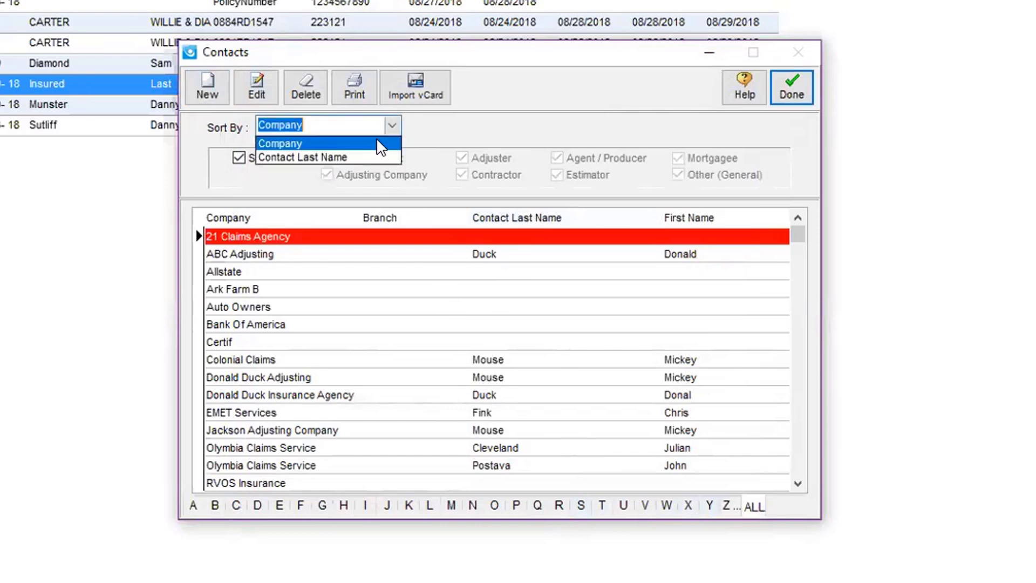
{"action": "left_click", "coordinate": [306, 157]}
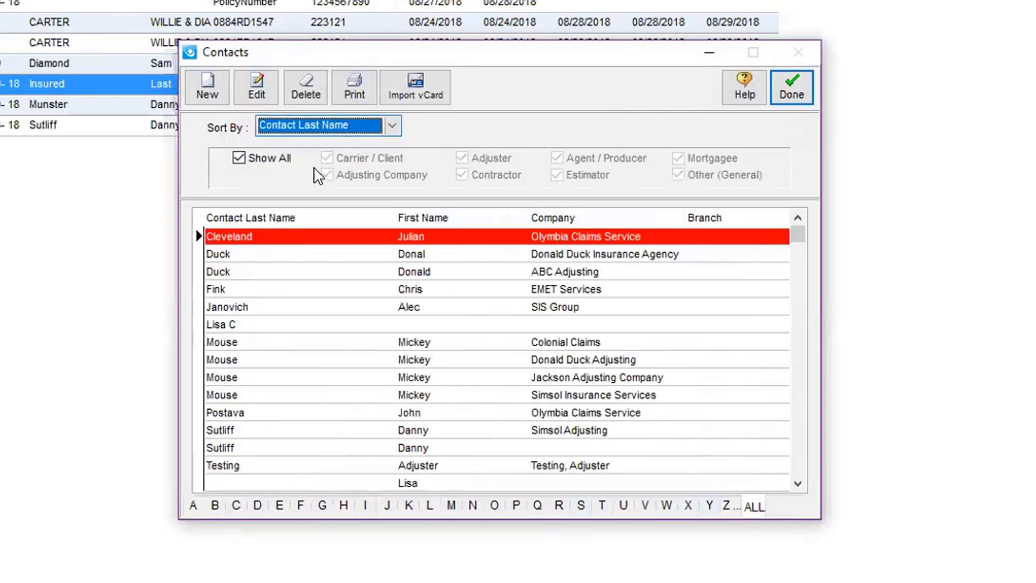
{"action": "left_click", "coordinate": [355, 430]}
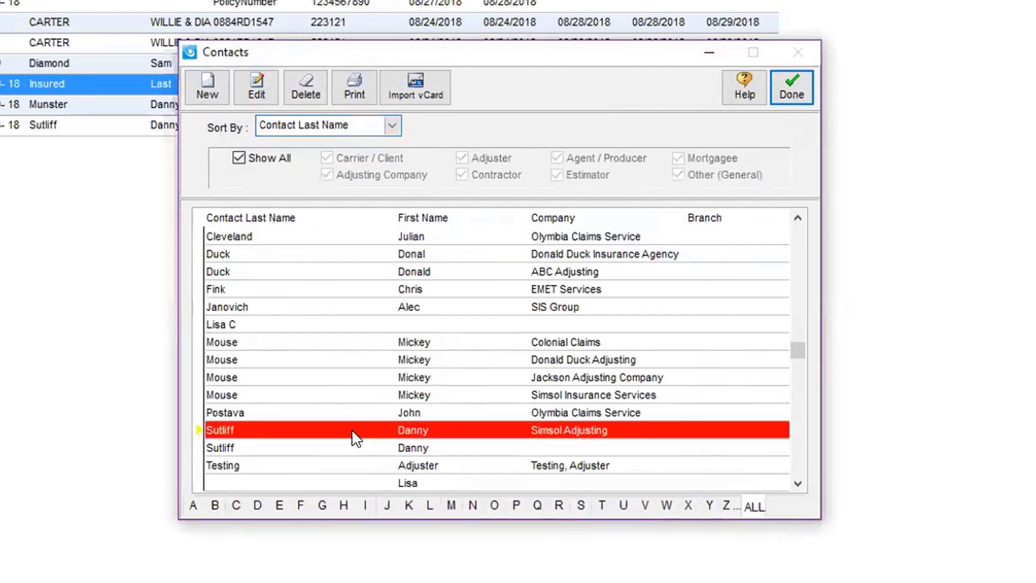
{"action": "double_click", "coordinate": [346, 428]}
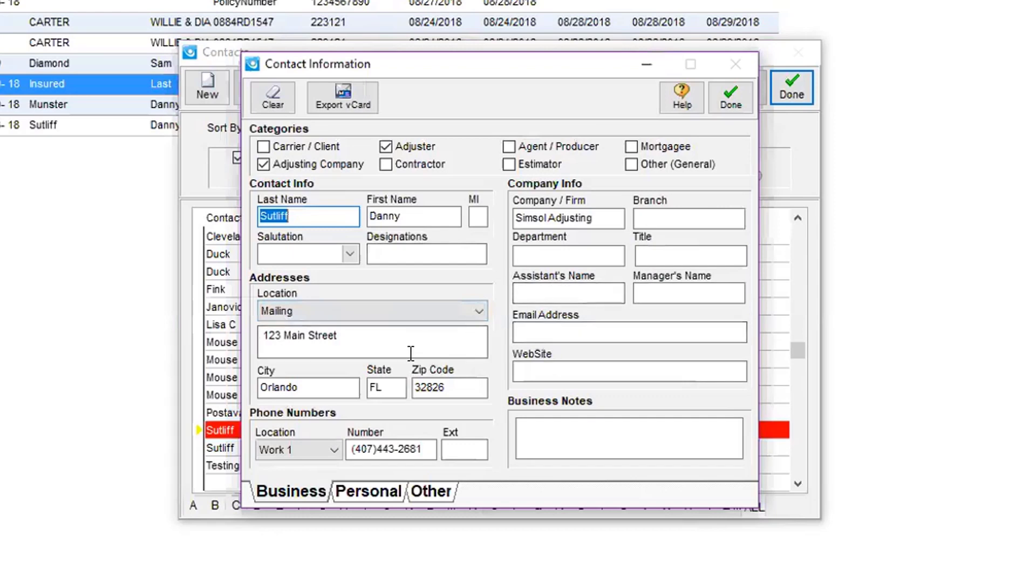
Step: Close Contact Information and reselect the Simsol Adjusting row in the list
{"action": "left_click", "coordinate": [731, 100]}
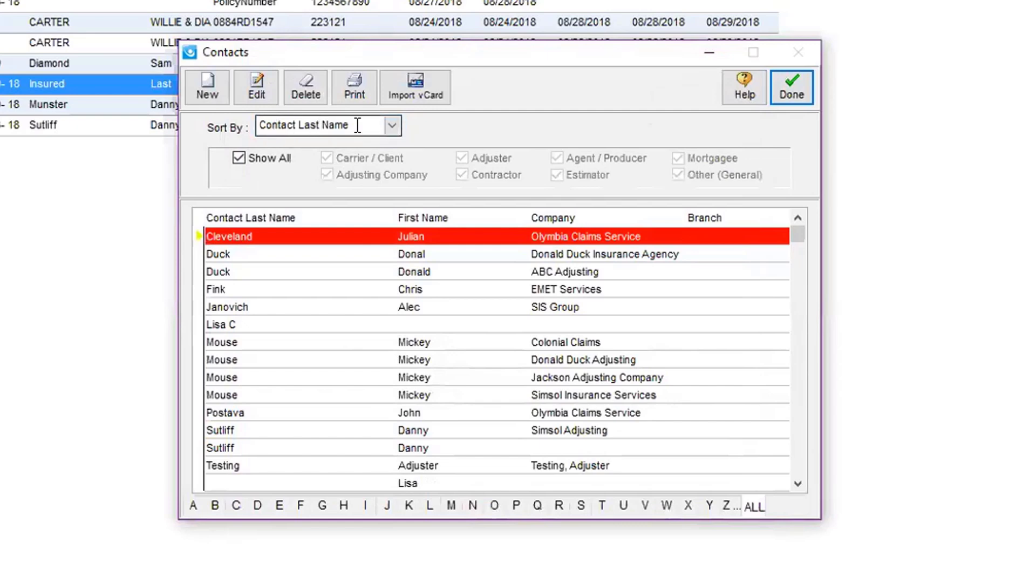
{"action": "left_click", "coordinate": [418, 432]}
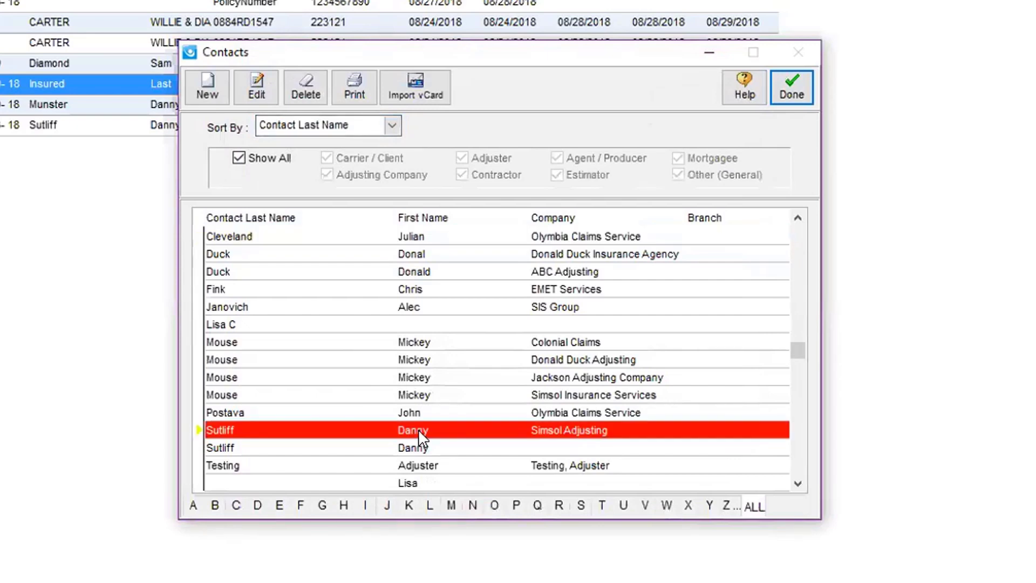
Step: Reopen the contact and set commission 70, retainage 10 and expense 100 percent
{"action": "double_click", "coordinate": [419, 430]}
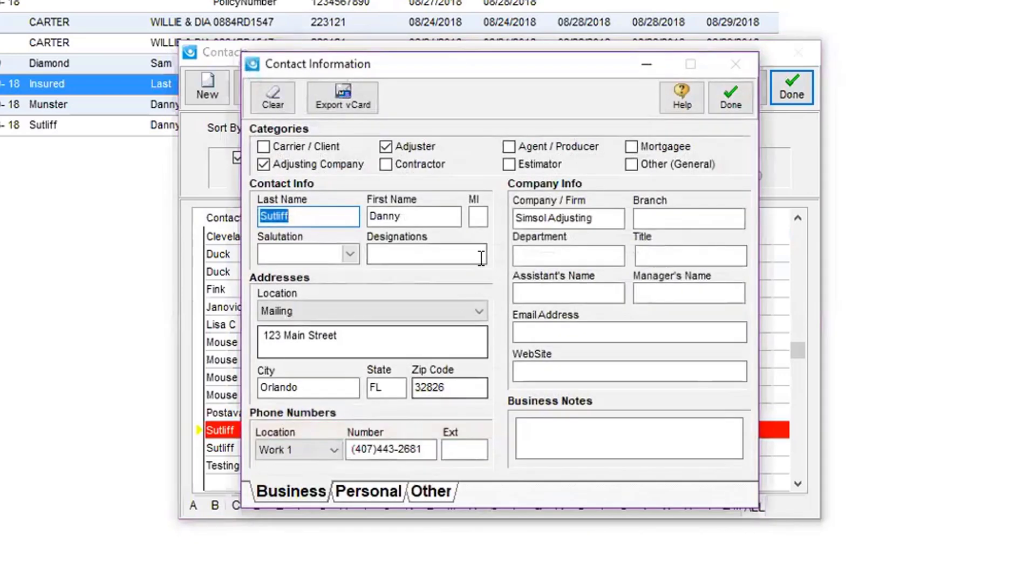
{"action": "left_click", "coordinate": [437, 491]}
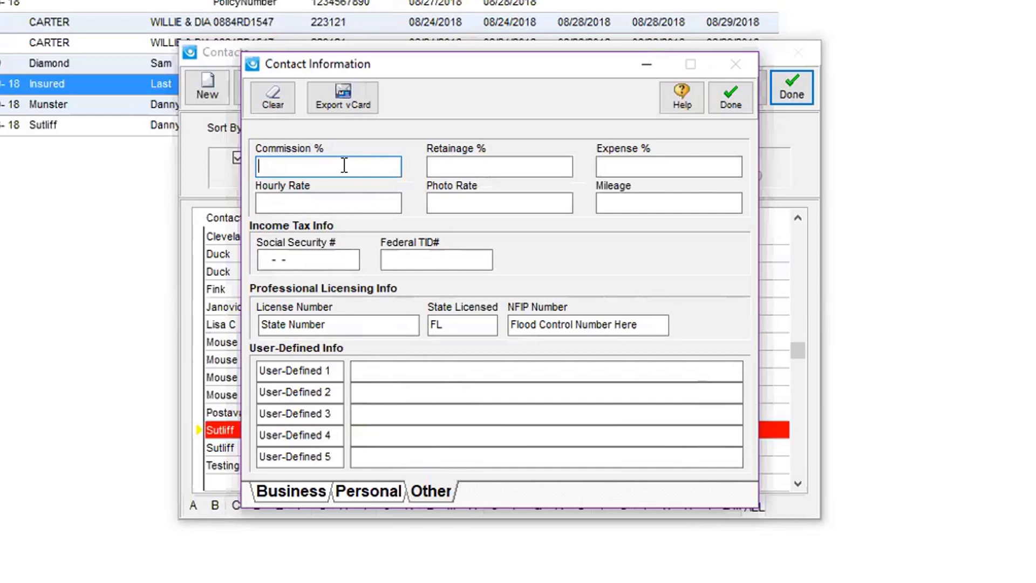
{"action": "type", "text": "70"}
{"action": "key", "text": "Tab"}
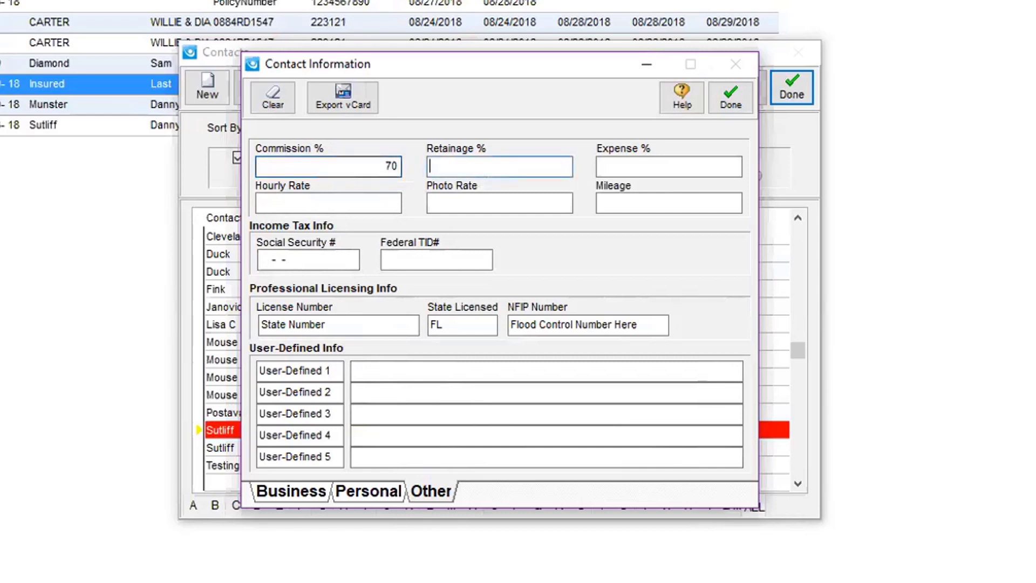
{"action": "type", "text": "10"}
{"action": "key", "text": "Tab"}
{"action": "type", "text": "100"}
{"action": "key", "text": "Tab"}
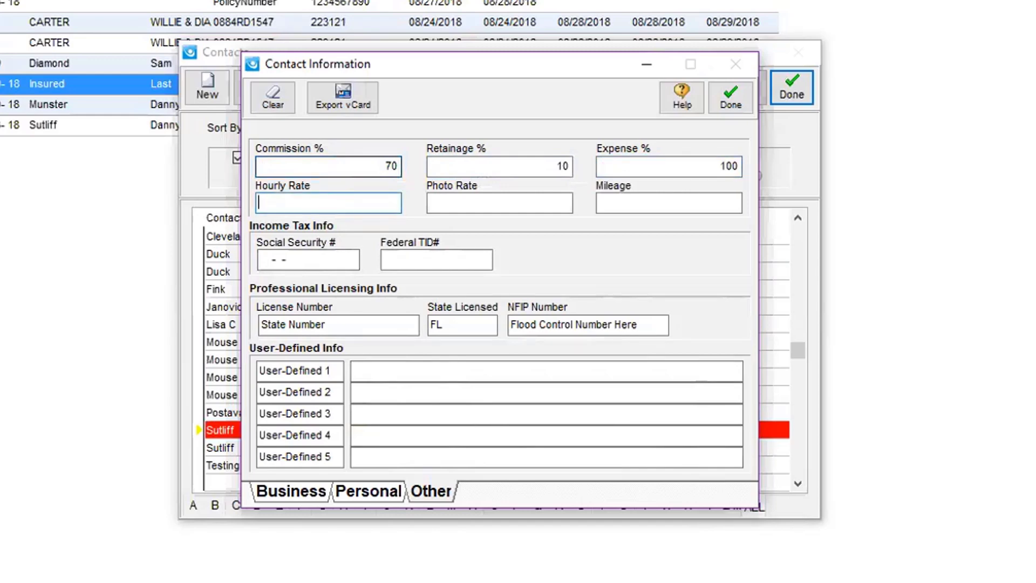
Step: Set hourly rate $65.00, photo rate $2.00 and mileage $0.55
{"action": "type", "text": "65.00"}
{"action": "key", "text": "Tab"}
{"action": "type", "text": "2.00"}
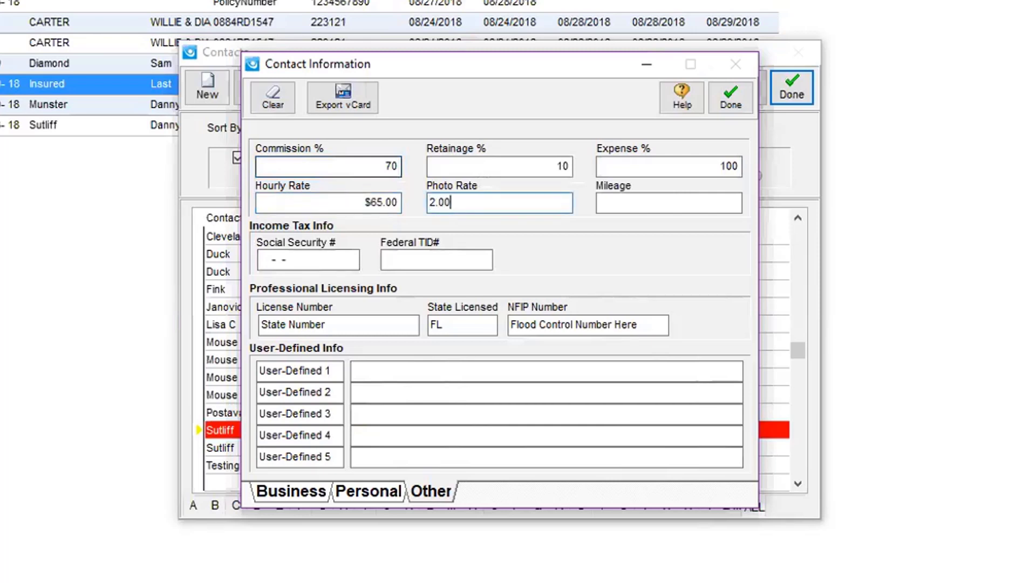
{"action": "key", "text": "Tab"}
{"action": "type", "text": ".55"}
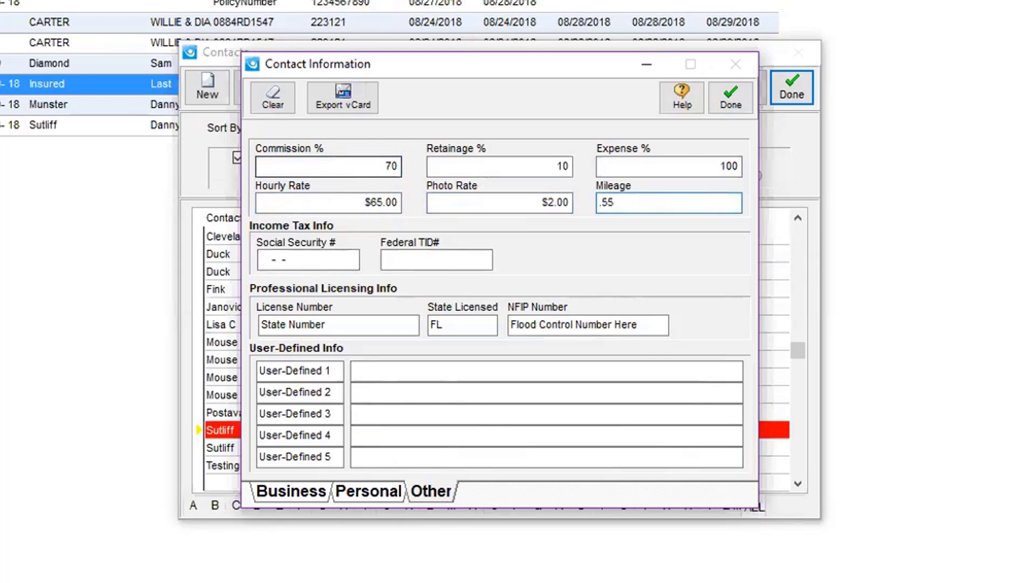
{"action": "key", "text": "Tab"}
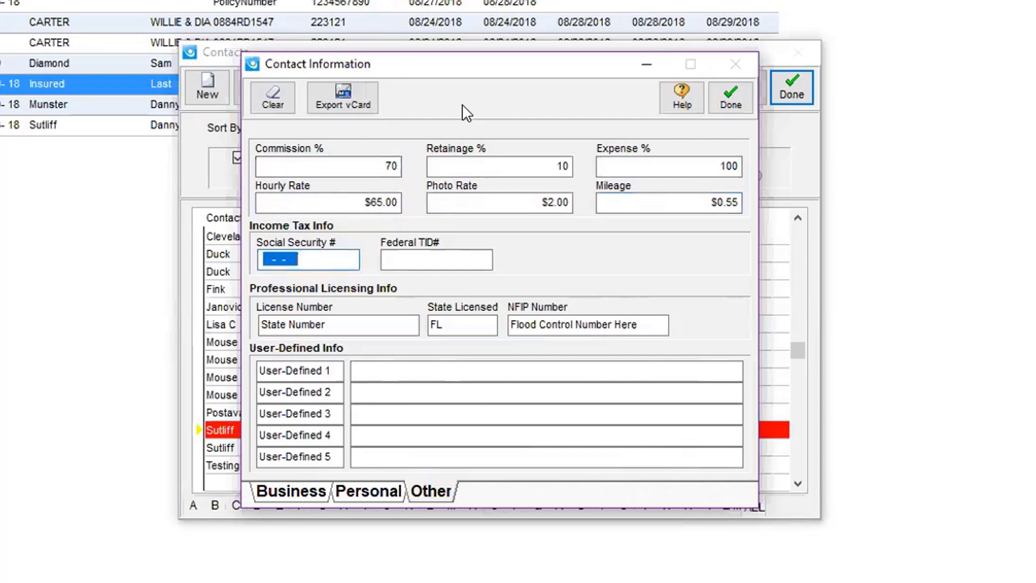
Step: Save the new rates, then reopen the Simsol Adjusting contact to verify them
{"action": "left_click", "coordinate": [735, 91]}
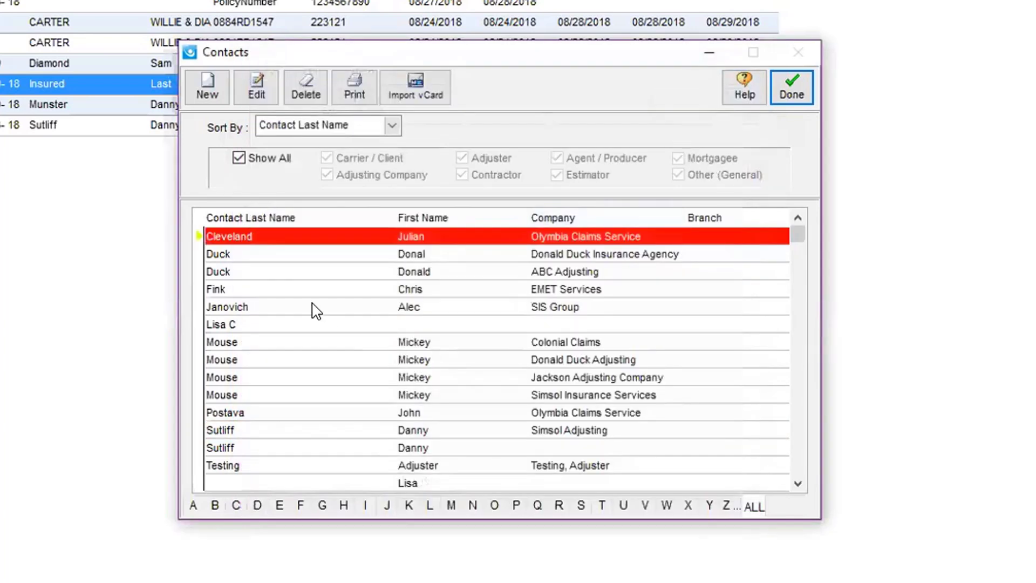
{"action": "left_click", "coordinate": [284, 361]}
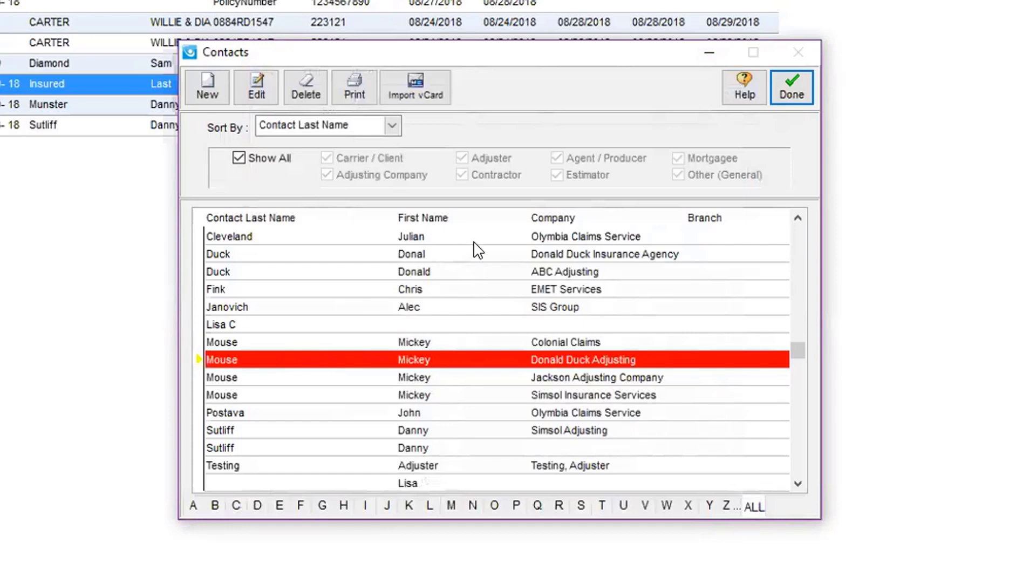
{"action": "left_click", "coordinate": [466, 432]}
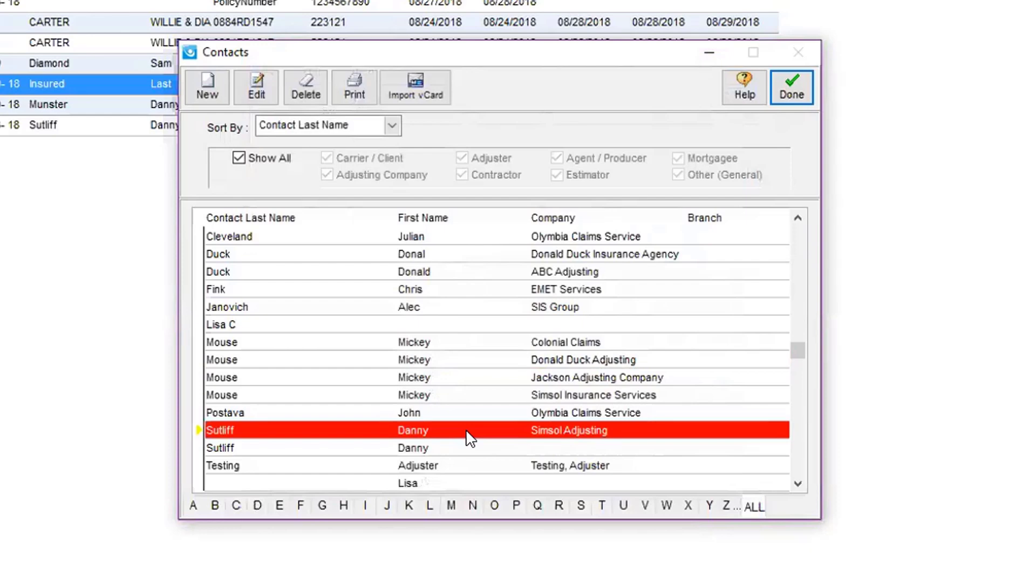
{"action": "double_click", "coordinate": [465, 429]}
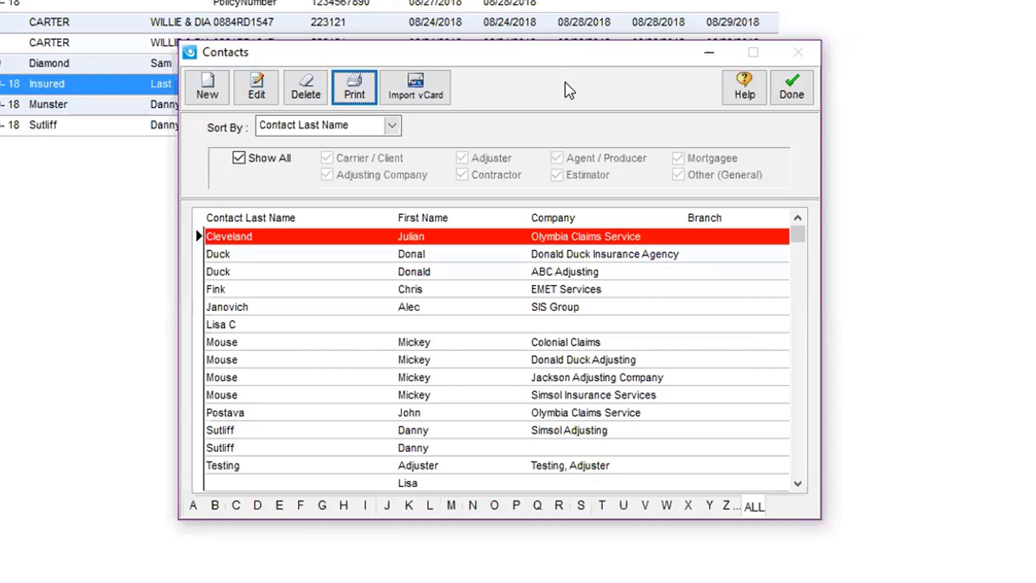
Step: Close the Contacts window to return to the Torrent TEST claim list
{"action": "left_click", "coordinate": [782, 86]}
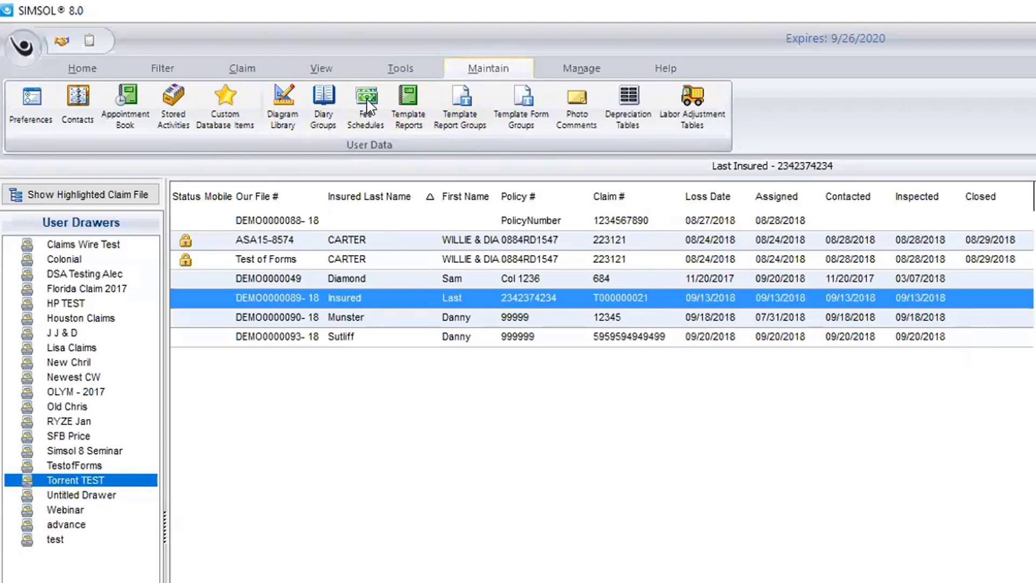
Step: Open Maintain > Preferences and start choosing a BMP header logo from the Desktop
{"action": "left_click", "coordinate": [33, 121]}
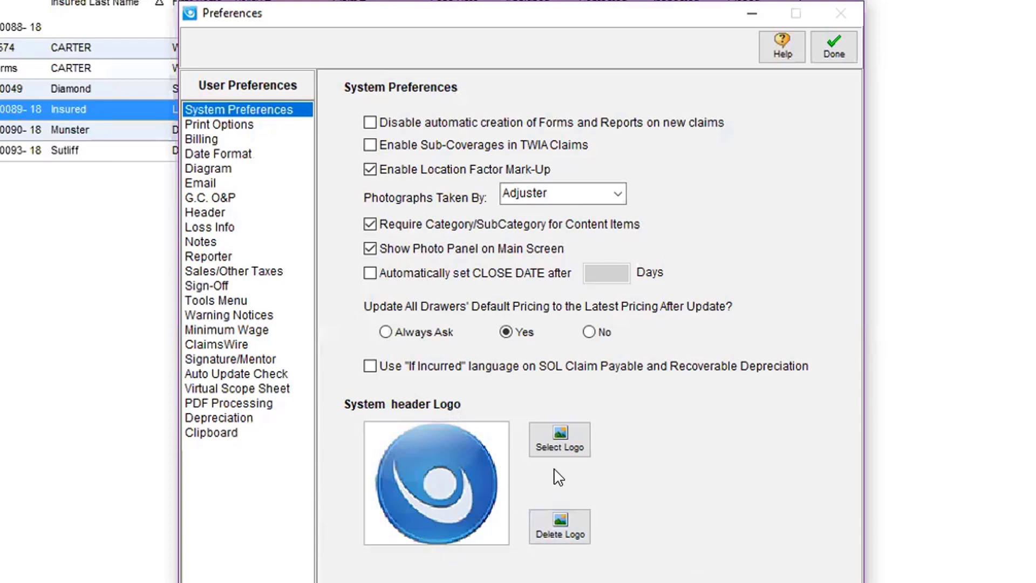
{"action": "left_click", "coordinate": [552, 440]}
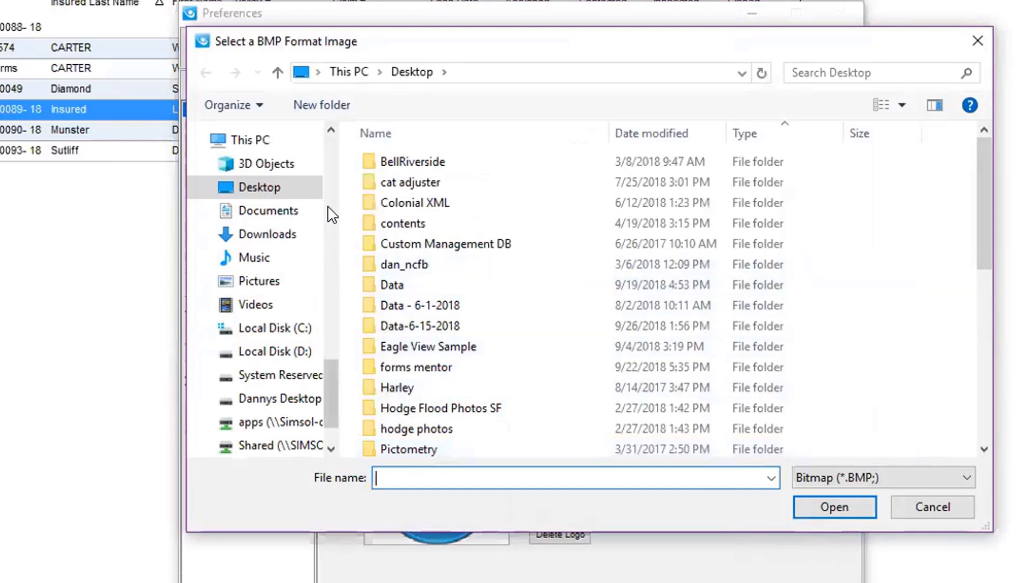
Step: Set Simsol_Icon.bmp as the system header logo
{"action": "left_click", "coordinate": [984, 448]}
{"action": "left_click", "coordinate": [984, 448]}
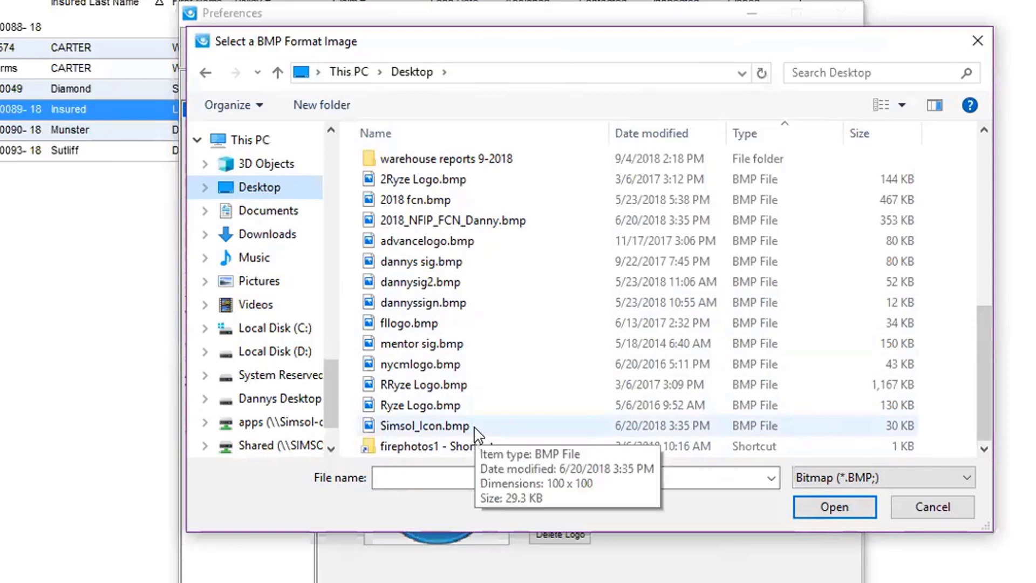
{"action": "double_click", "coordinate": [432, 426]}
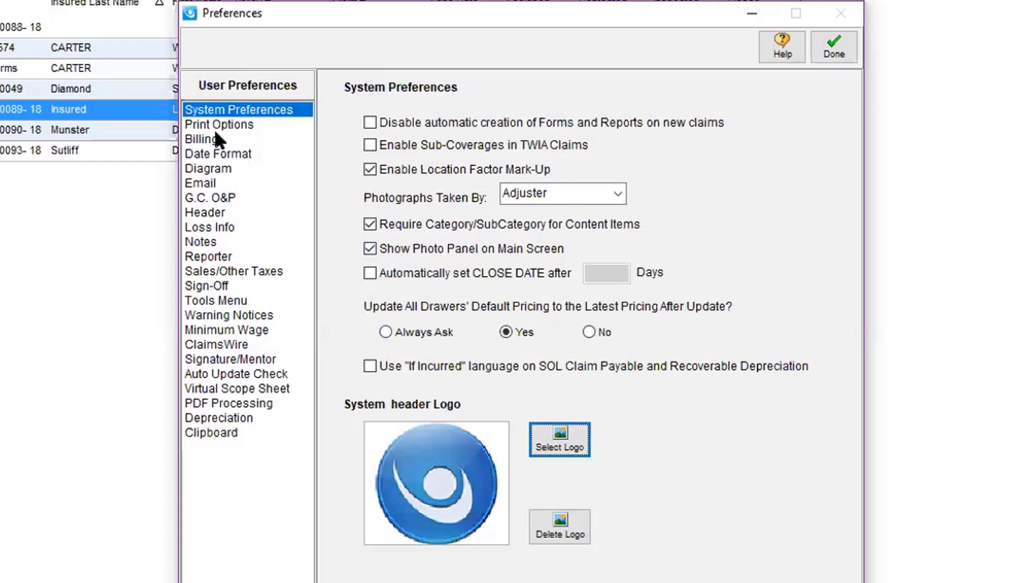
Step: Look over the Print Options and Date Format pages, then show the Billing preferences
{"action": "left_click", "coordinate": [198, 125]}
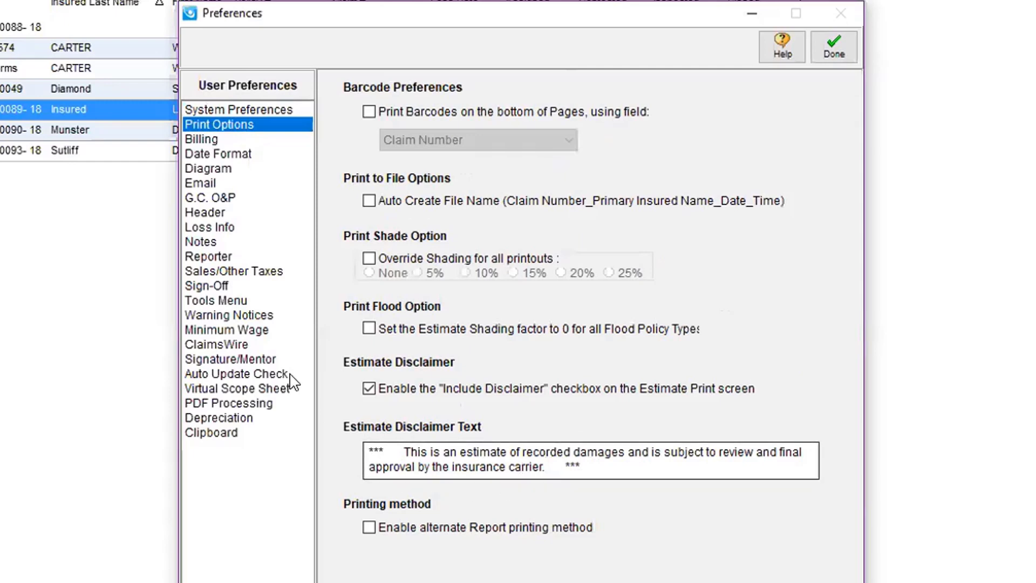
{"action": "left_click", "coordinate": [198, 147]}
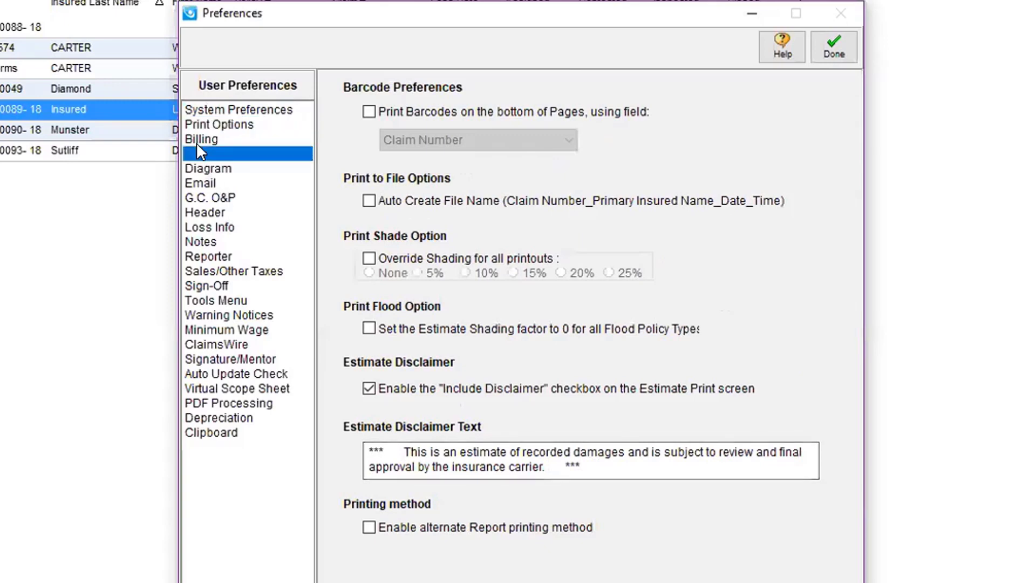
{"action": "left_click", "coordinate": [199, 138]}
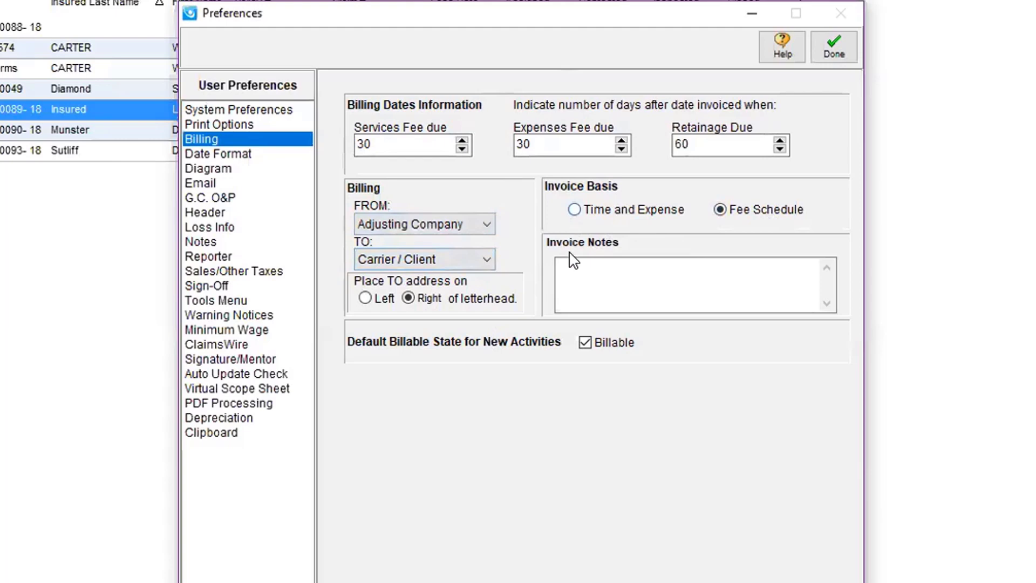
Step: Enter 'Thank You for the Assignment' as the default invoice note, then view the Diagram and Email pages
{"action": "left_click", "coordinate": [575, 270]}
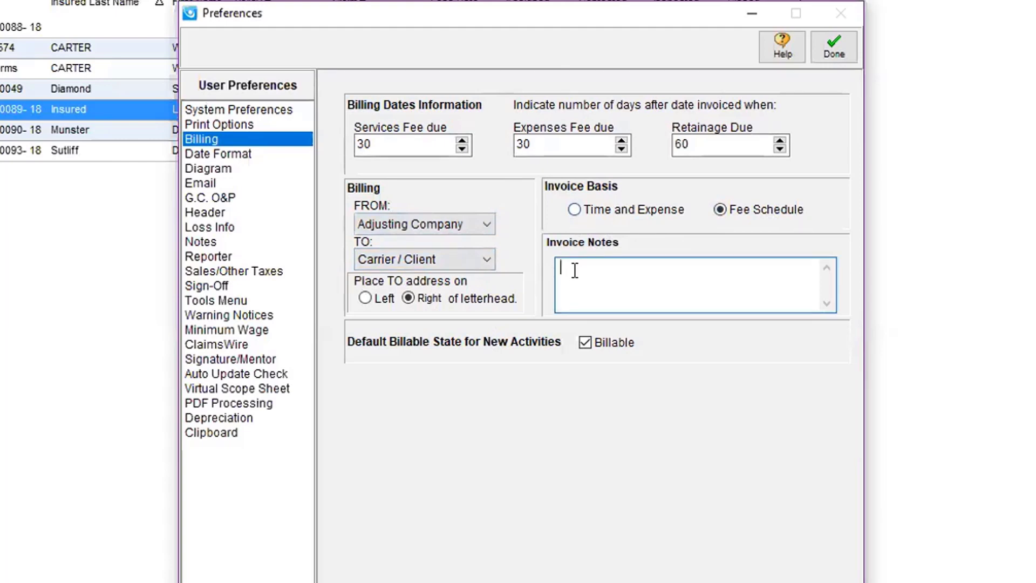
{"action": "type", "text": "Thank You for the Assign"}
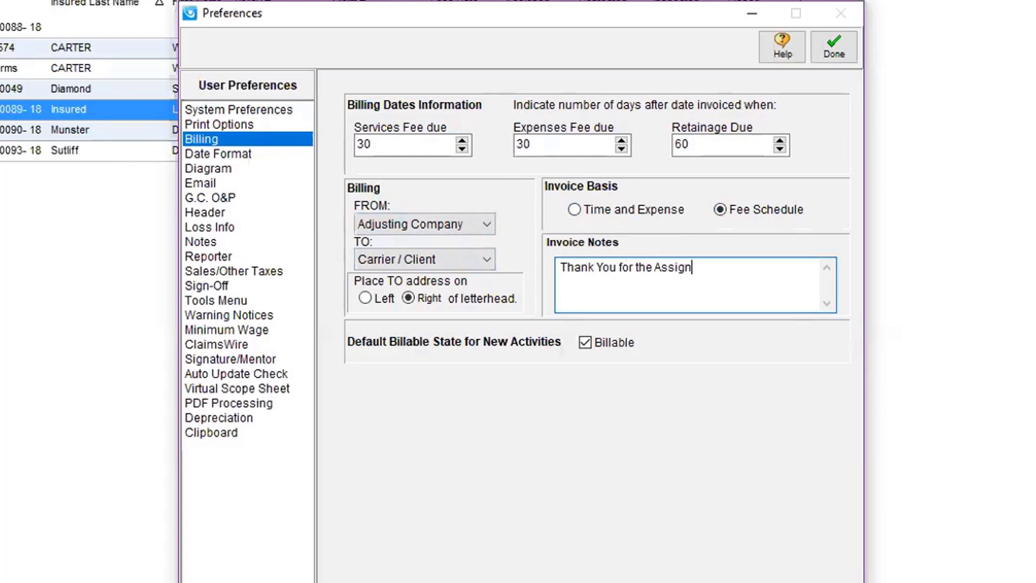
{"action": "type", "text": "ment"}
{"action": "left_click", "coordinate": [215, 171]}
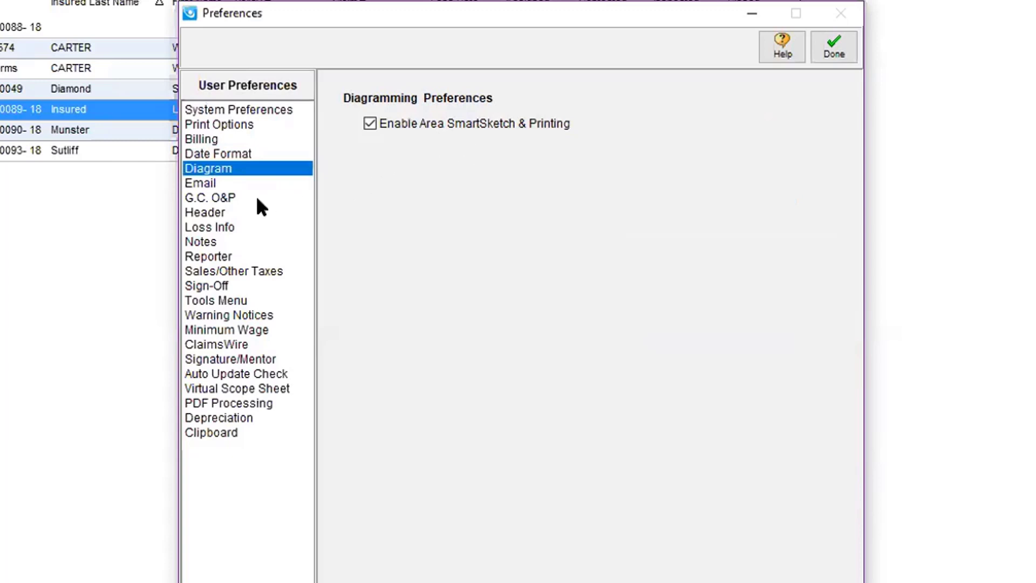
{"action": "left_click", "coordinate": [211, 183]}
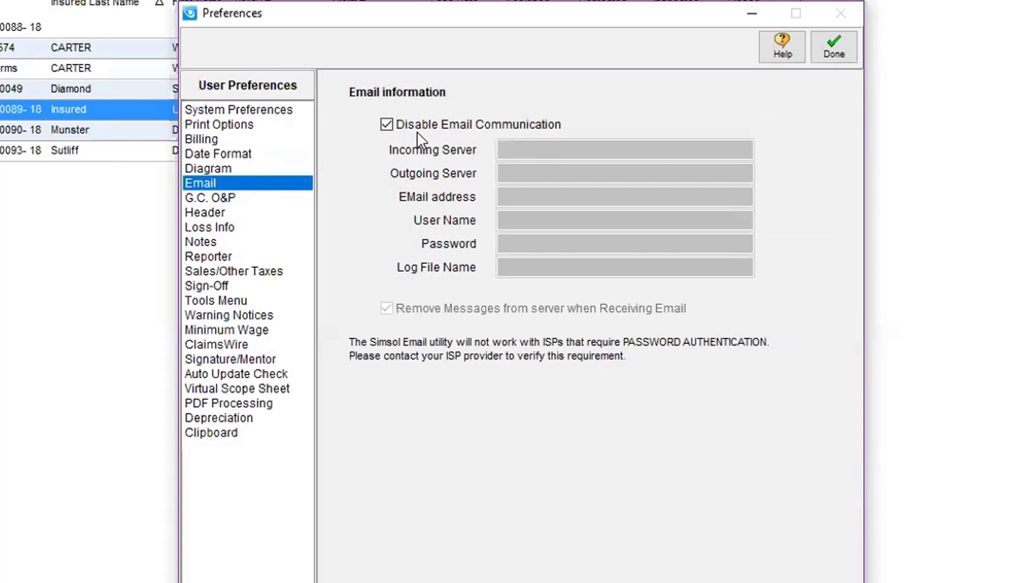
Step: Show the G.C. O&P page with 10% overhead and 10% profit based on RCV & ACV
{"action": "left_click", "coordinate": [218, 197]}
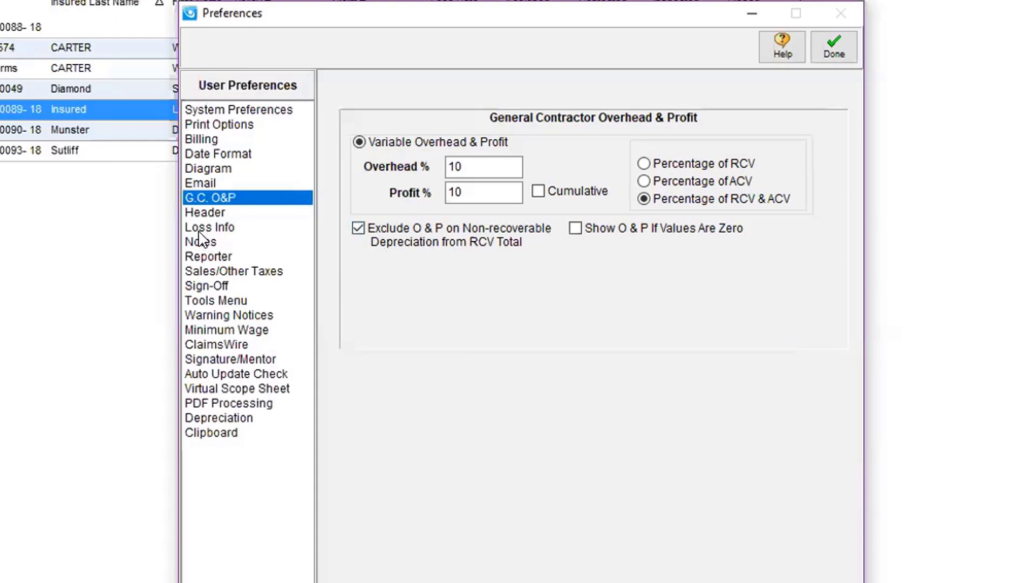
Step: Review the Header preferences, then show the Loss Info defaults
{"action": "left_click", "coordinate": [196, 212]}
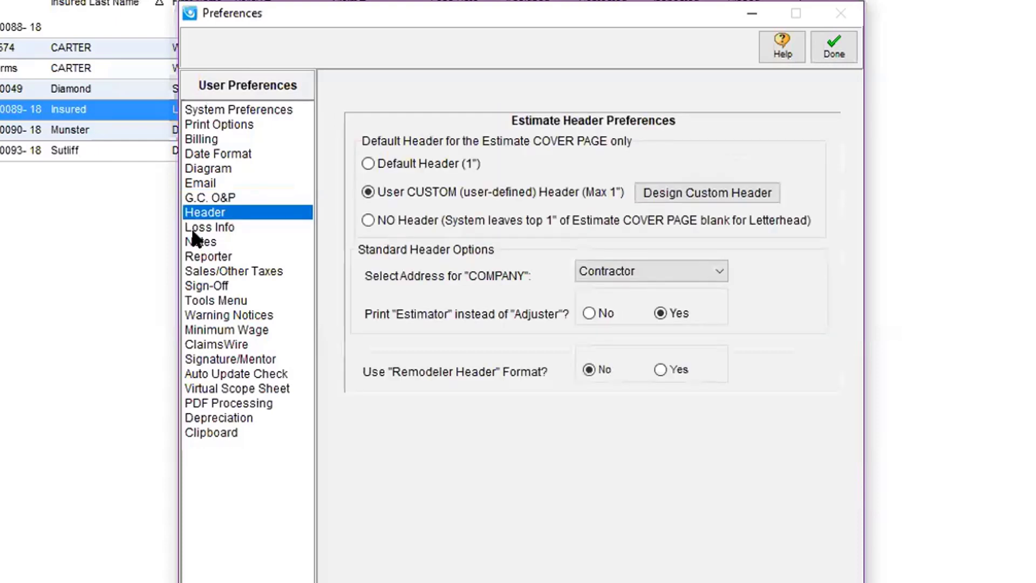
{"action": "left_click", "coordinate": [205, 229]}
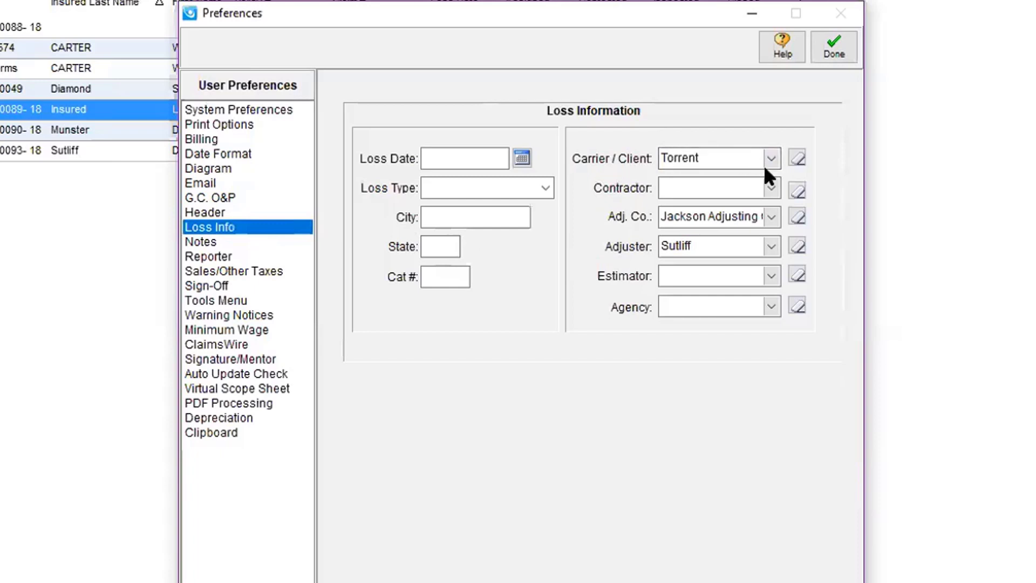
Step: Clear the default Carrier / Client and make Simsol Adjusting the default adjusting company
{"action": "left_click", "coordinate": [796, 157]}
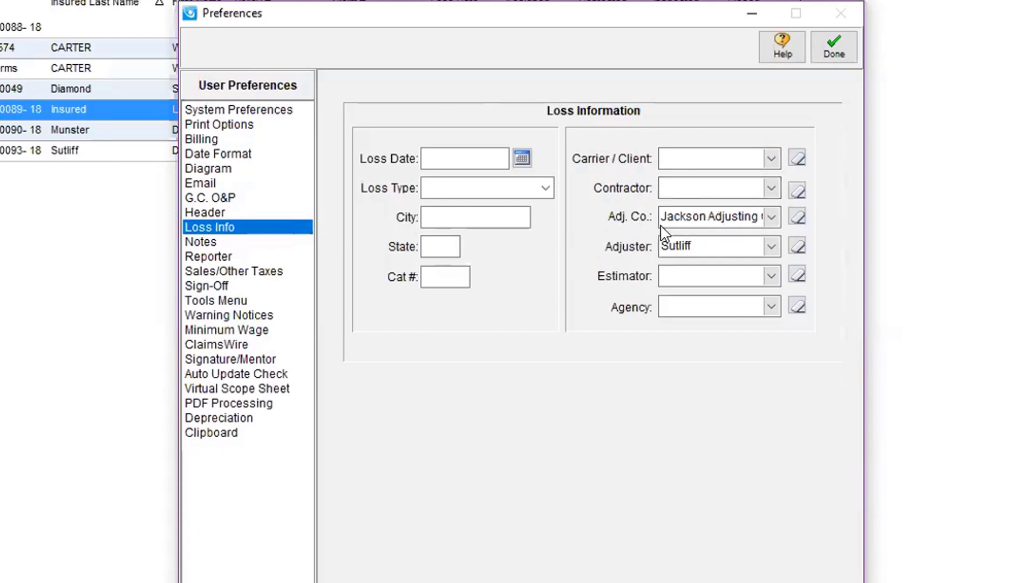
{"action": "left_click", "coordinate": [772, 217]}
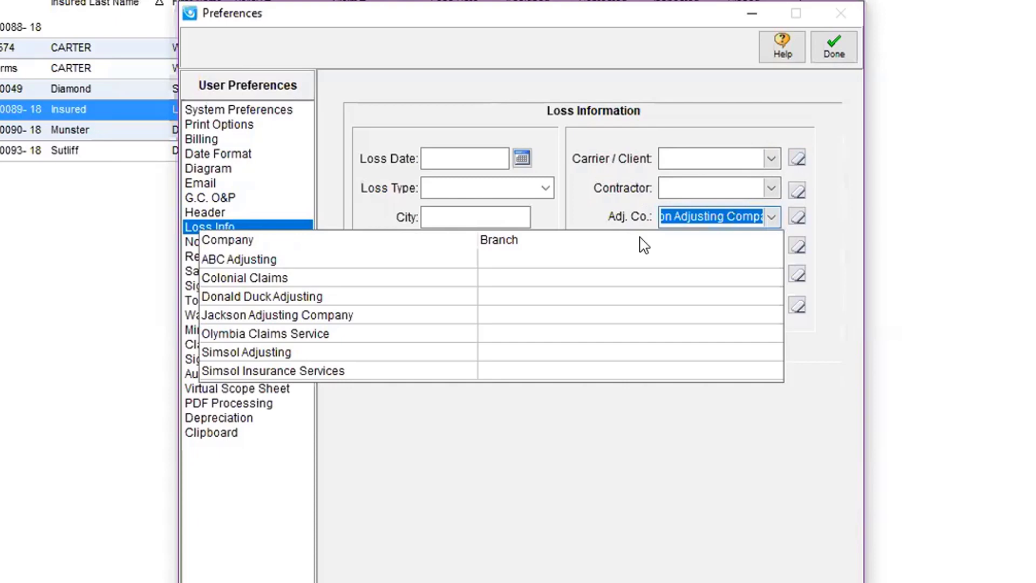
{"action": "left_click", "coordinate": [252, 357]}
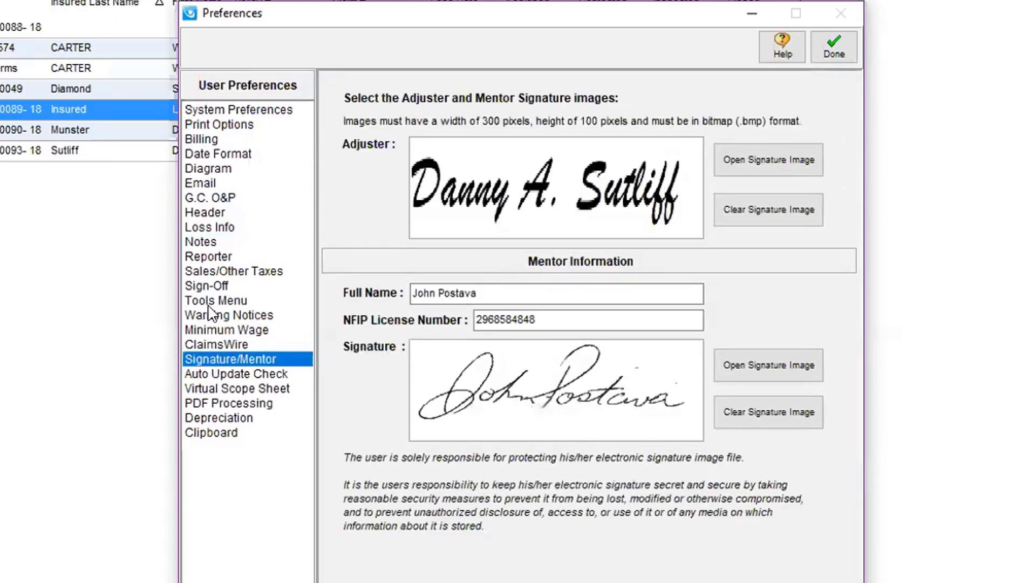
{"action": "left_click", "coordinate": [209, 227]}
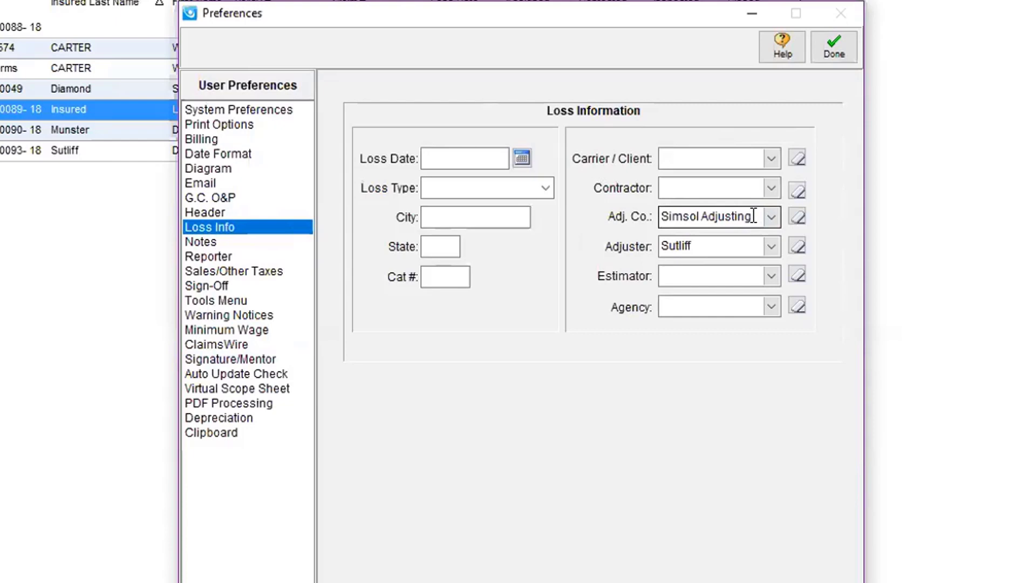
Step: Reselect the first listed adjuster as the default adjuster
{"action": "left_click", "coordinate": [773, 246]}
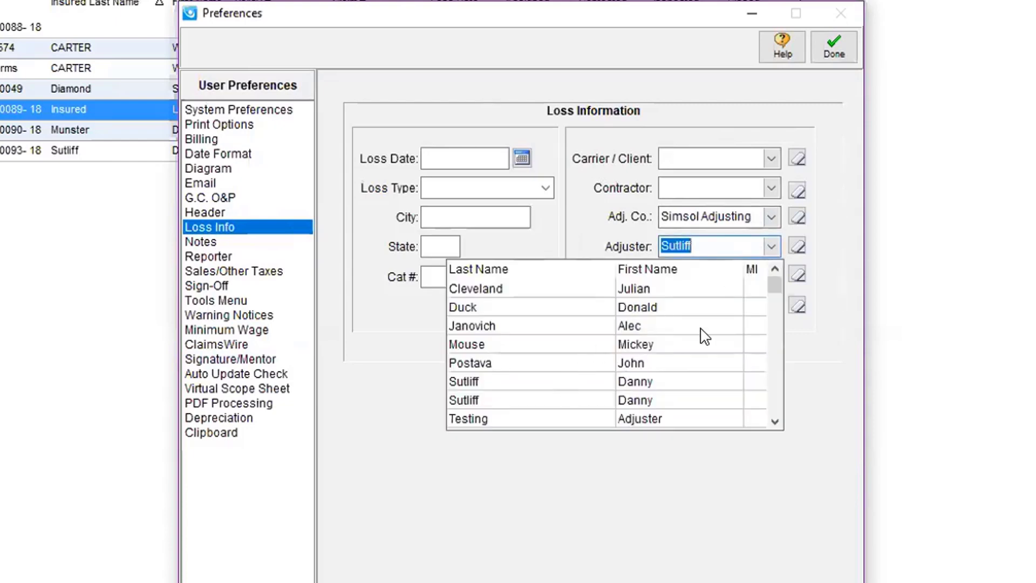
{"action": "key", "text": "Delete"}
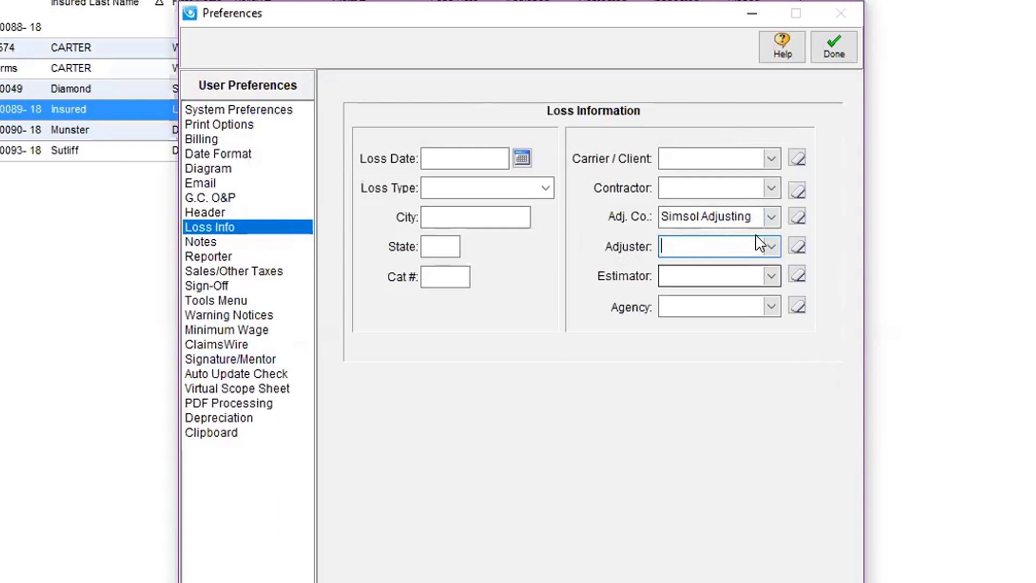
{"action": "left_click", "coordinate": [773, 247]}
{"action": "left_click", "coordinate": [475, 381]}
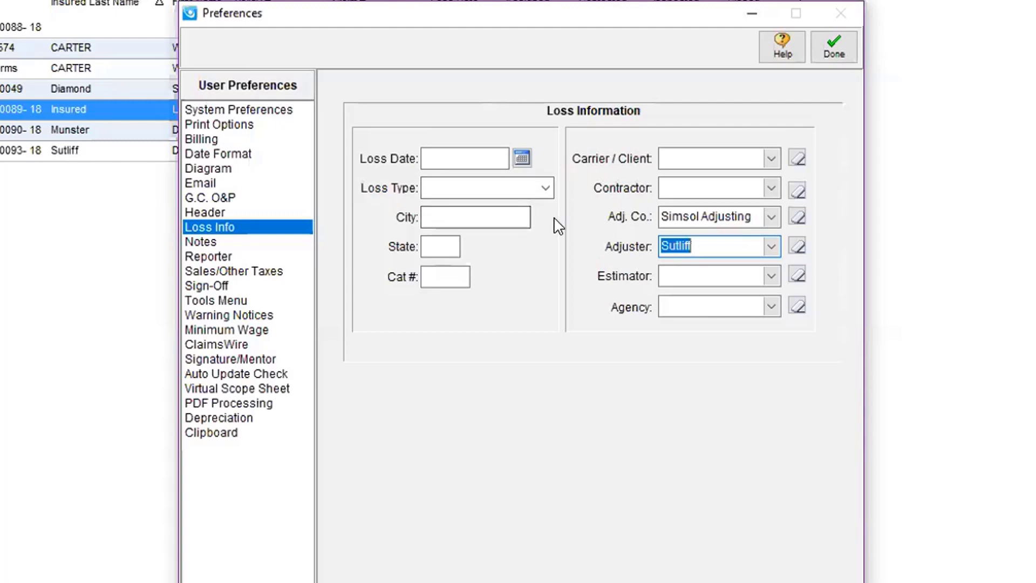
Step: Leave the default Loss Type blank and set the default Cat # to 823
{"action": "left_click", "coordinate": [547, 189]}
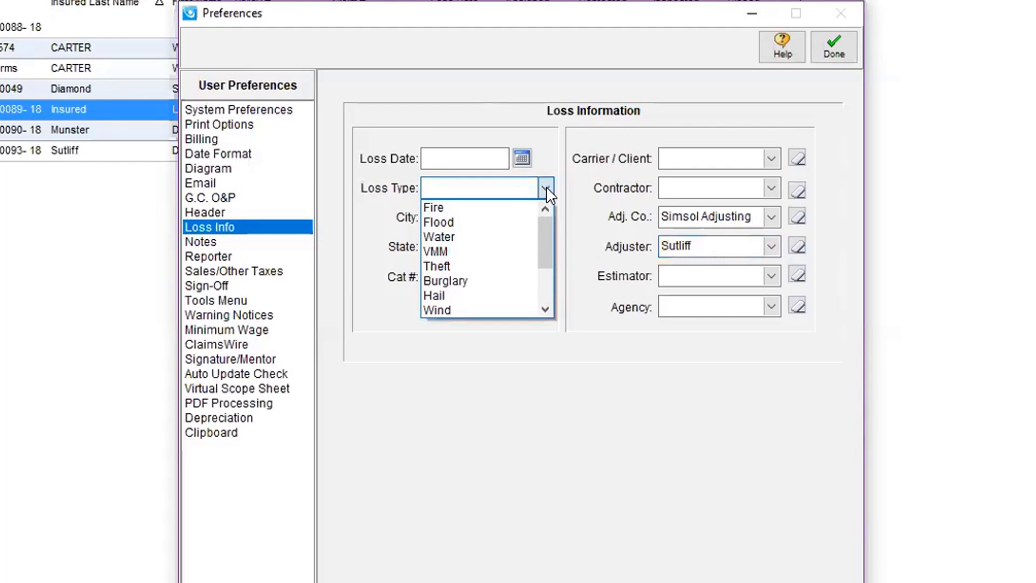
{"action": "left_click", "coordinate": [546, 189]}
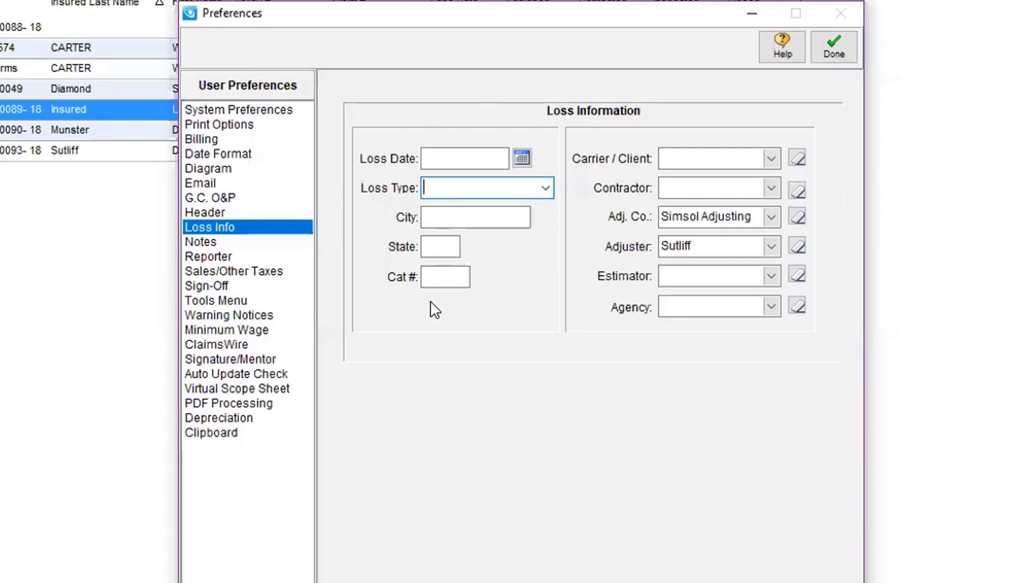
{"action": "left_click", "coordinate": [432, 276]}
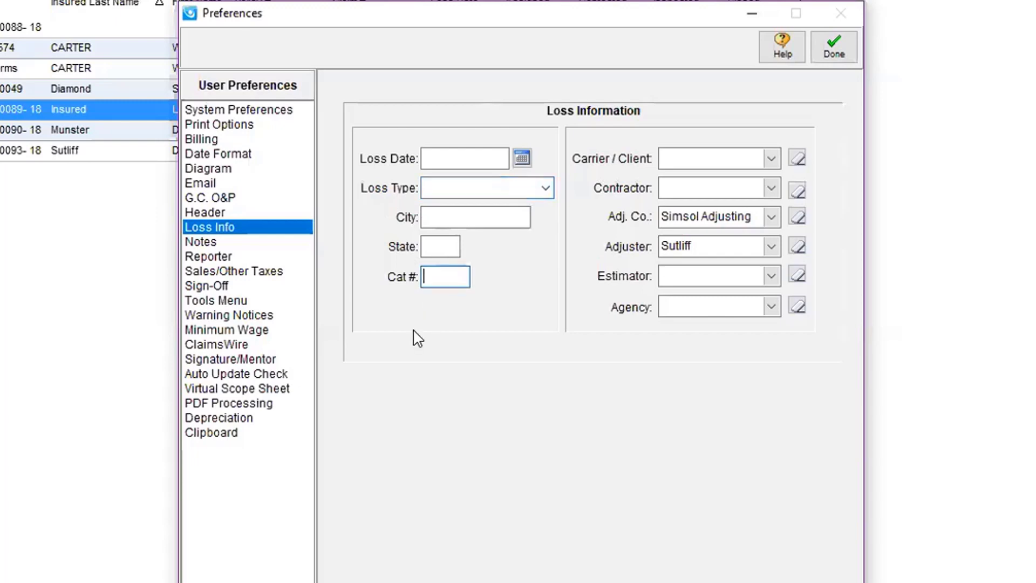
{"action": "type", "text": "823"}
{"action": "left_click", "coordinate": [200, 244]}
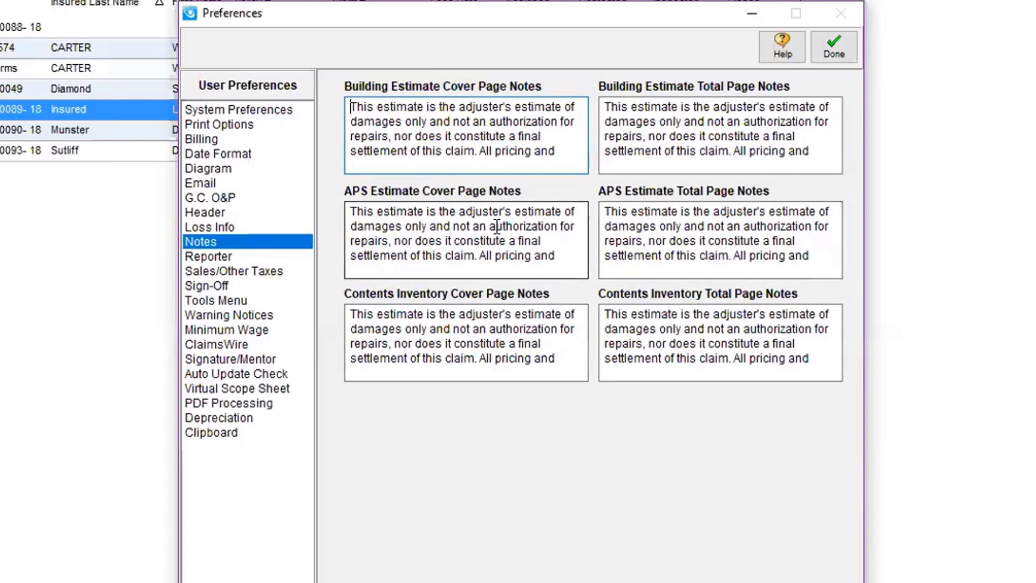
Step: Lower the Reporter bottom margin to 0.50 in
{"action": "left_click", "coordinate": [216, 258]}
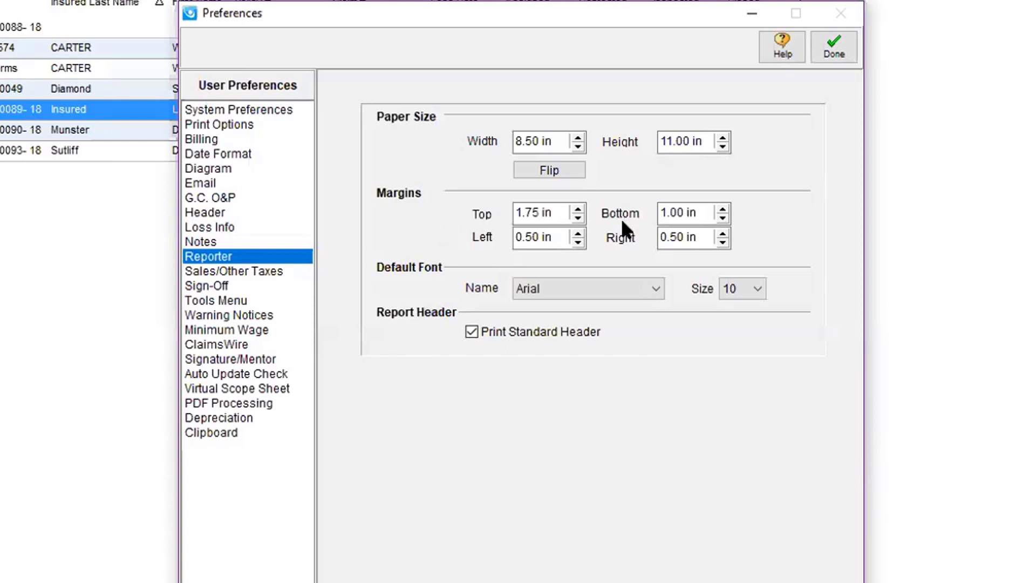
{"action": "left_click", "coordinate": [721, 218]}
{"action": "left_click", "coordinate": [722, 218]}
{"action": "left_click", "coordinate": [722, 218]}
{"action": "left_click", "coordinate": [722, 218]}
{"action": "left_click", "coordinate": [214, 272]}
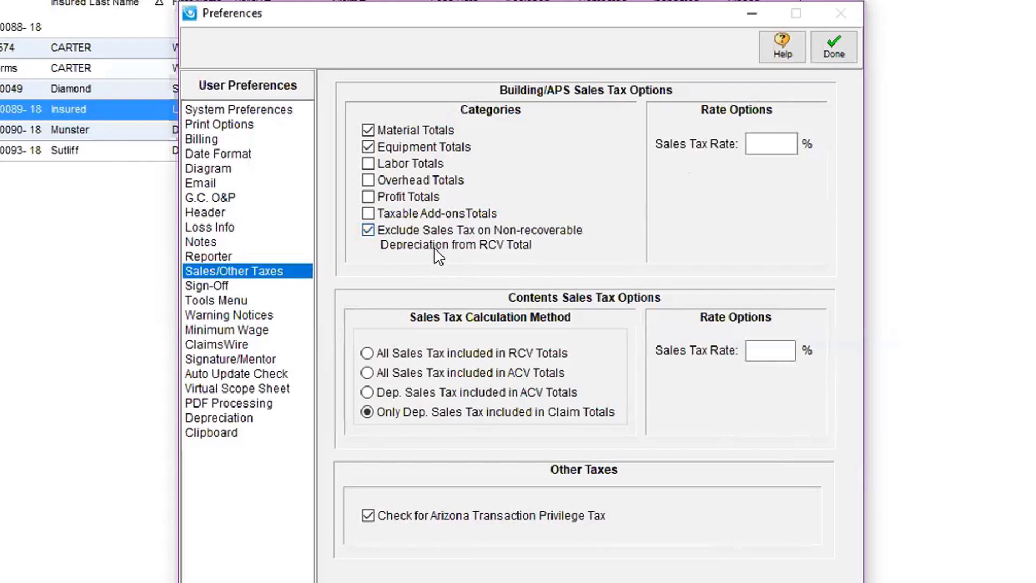
Step: Glance at the Warning Notice page, then show Minimum Wage with its $7.93 current amount
{"action": "left_click", "coordinate": [249, 315]}
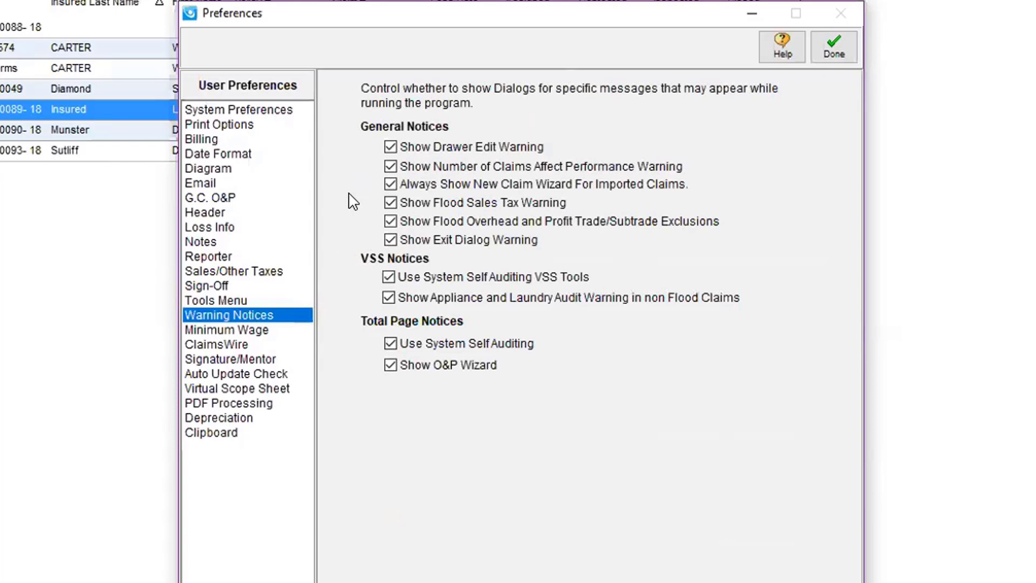
{"action": "left_click", "coordinate": [229, 330]}
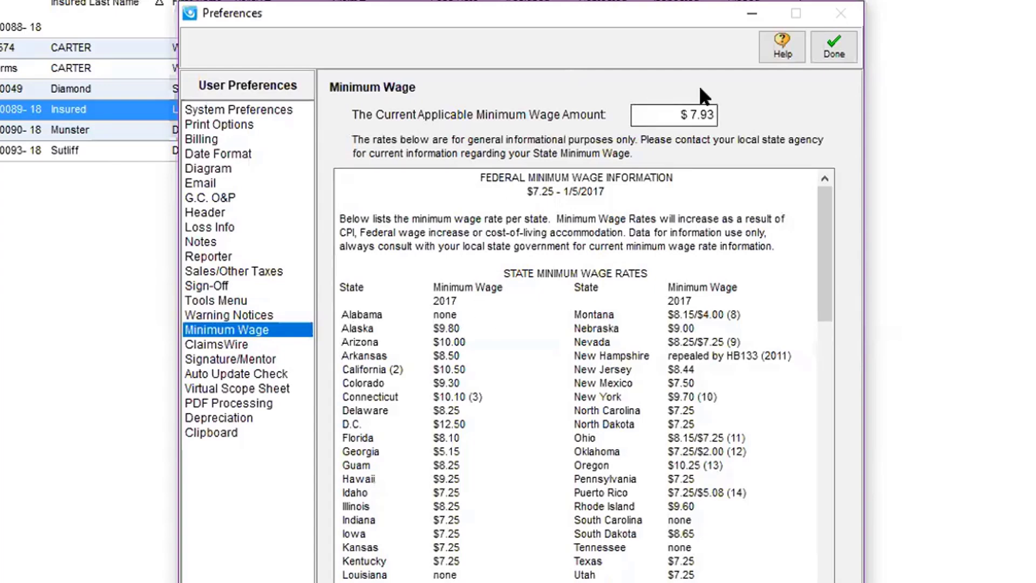
Step: Change the minimum wage amount from 7.93 to $7.25
{"action": "left_click", "coordinate": [665, 113]}
{"action": "key", "text": "BackSpace"}
{"action": "key", "text": "BackSpace"}
{"action": "key", "text": "BackSpace"}
{"action": "key", "text": "BackSpace"}
{"action": "type", "text": "7"}
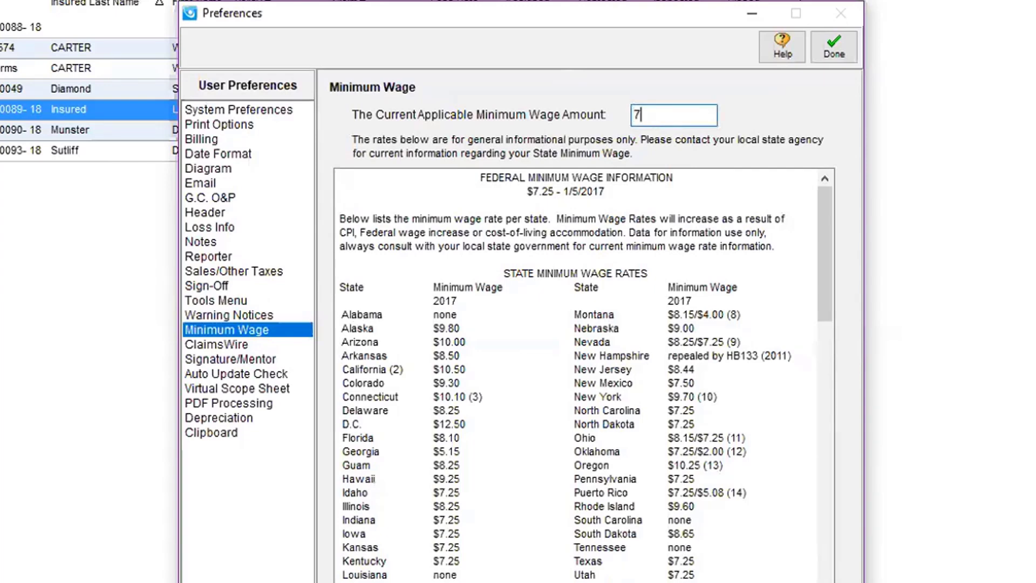
{"action": "type", "text": ".25"}
{"action": "key", "text": "Tab"}
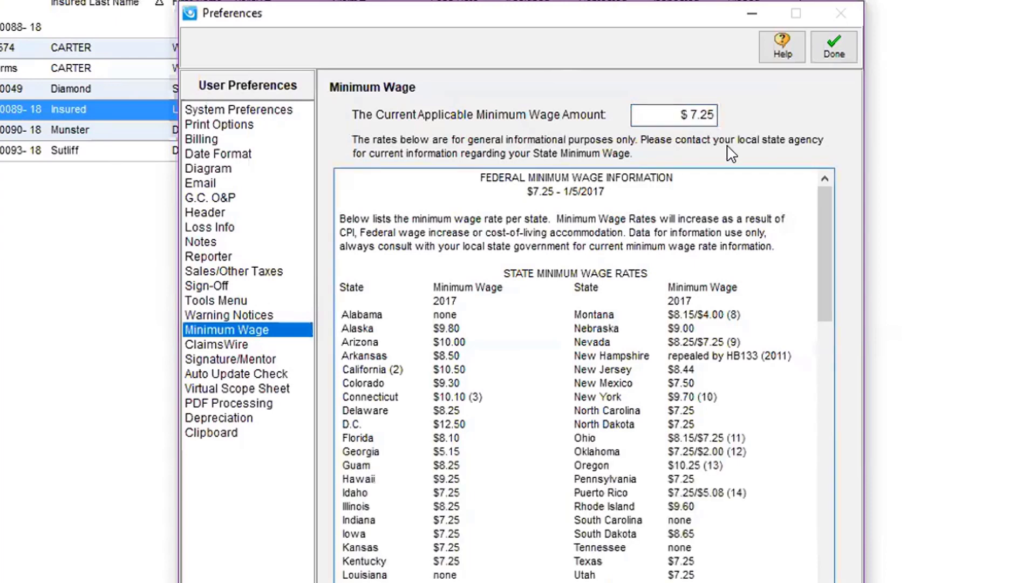
Step: Browse the ClaimsWire, signature/Mentor, Virtual Scope Sheet, PDF Processing and Depreciation pages, ending on Clipboard
{"action": "left_click", "coordinate": [226, 343]}
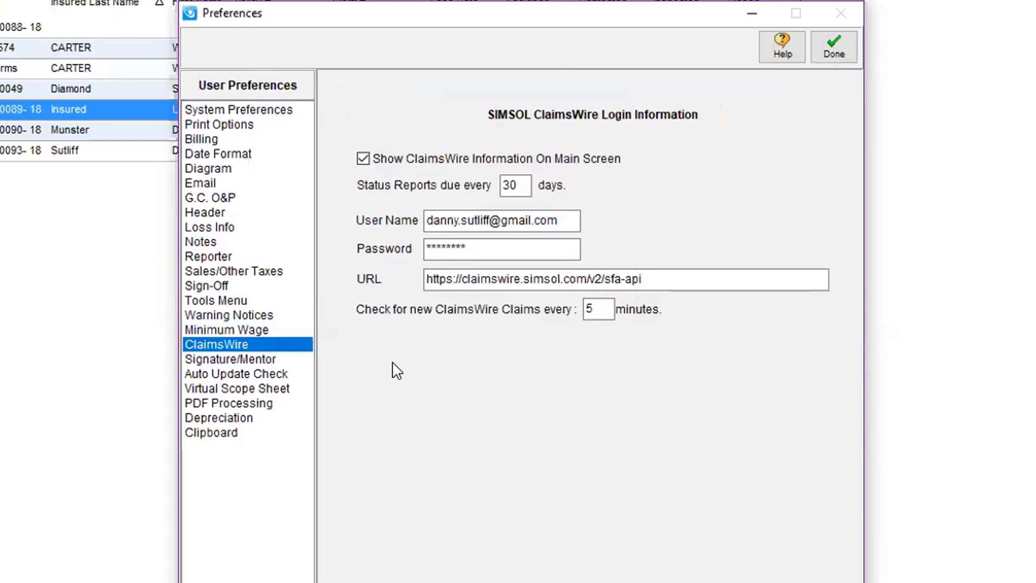
{"action": "left_click", "coordinate": [224, 359]}
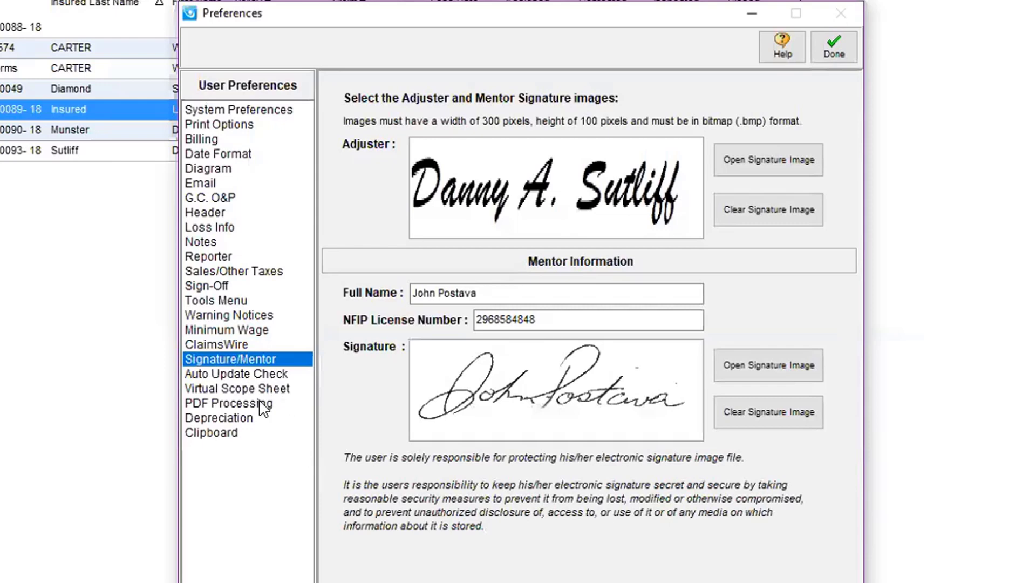
{"action": "left_click", "coordinate": [209, 390]}
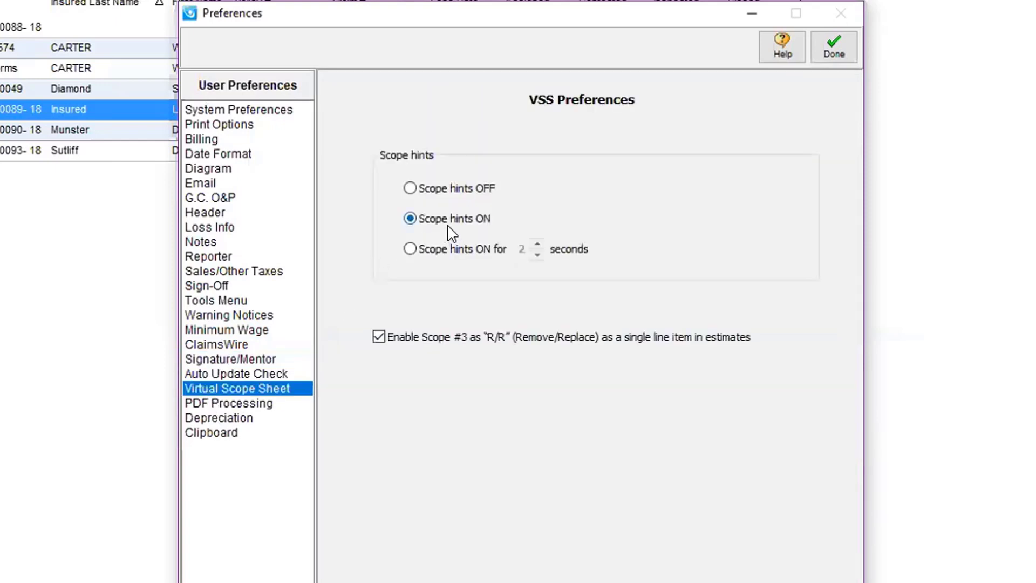
{"action": "left_click", "coordinate": [245, 406]}
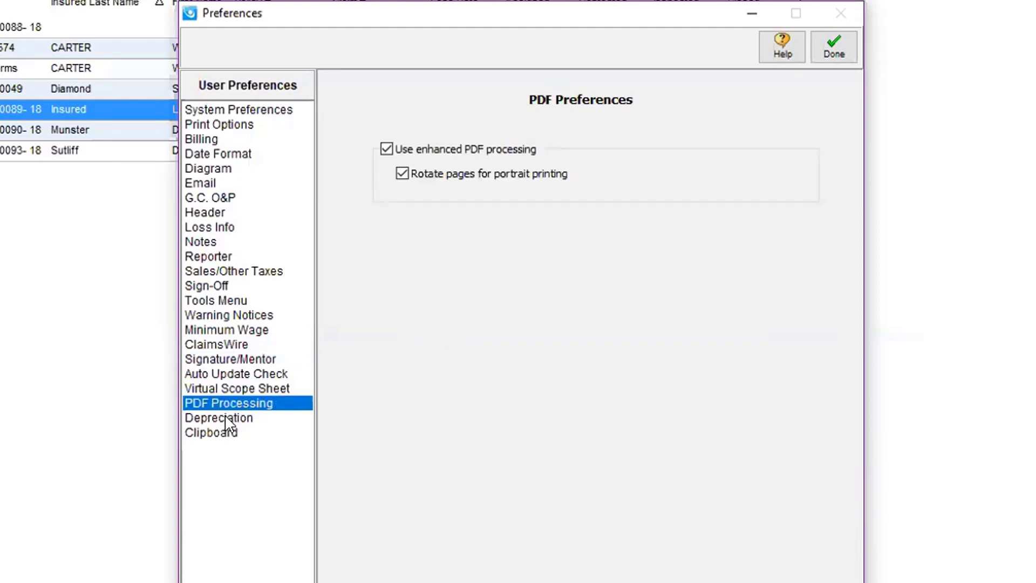
{"action": "left_click", "coordinate": [230, 420]}
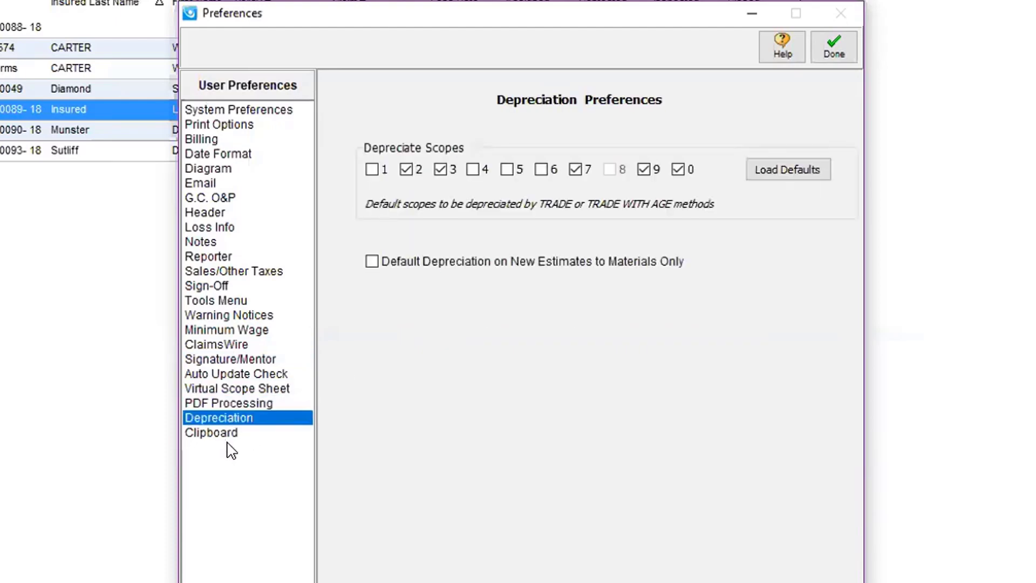
{"action": "left_click", "coordinate": [221, 438]}
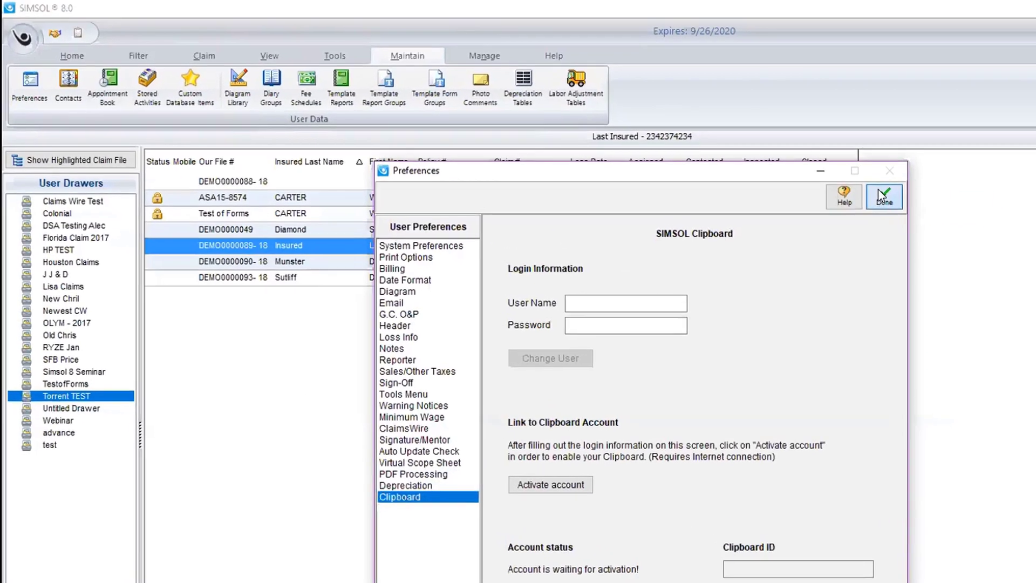
Step: Close Preferences with Done, keeping the $7.25 minimum wage
{"action": "left_click", "coordinate": [869, 158]}
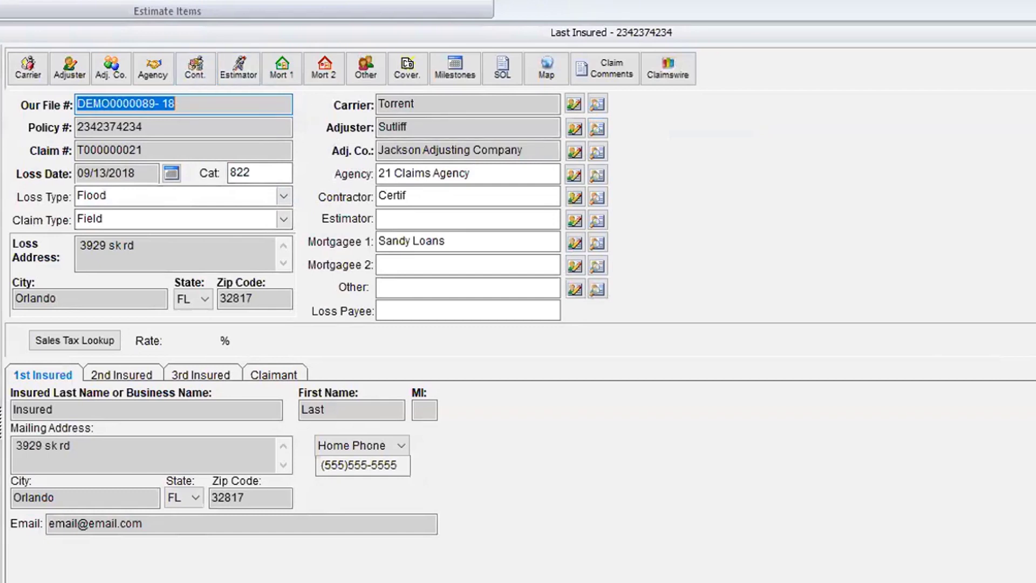
Step: Add 21 Claims Agency to the Contact Manager, overwriting the matching existing contact
{"action": "left_click", "coordinate": [154, 81]}
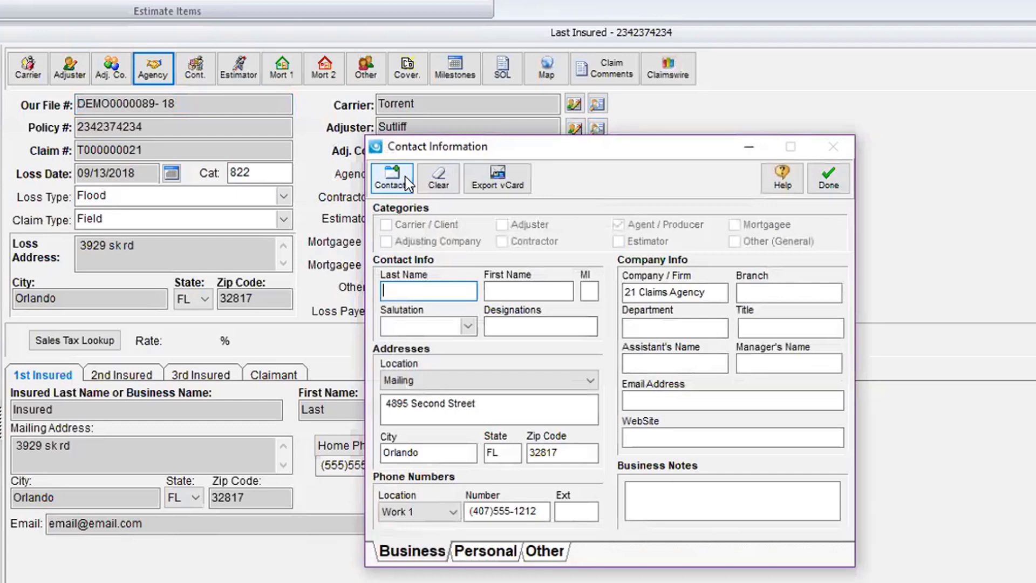
{"action": "left_click", "coordinate": [406, 182]}
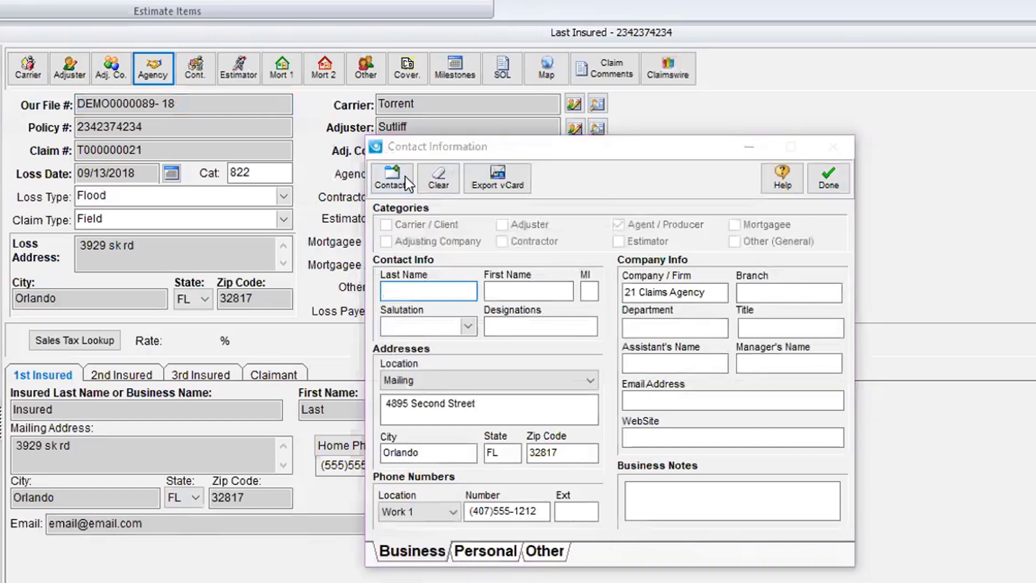
{"action": "left_click", "coordinate": [656, 348]}
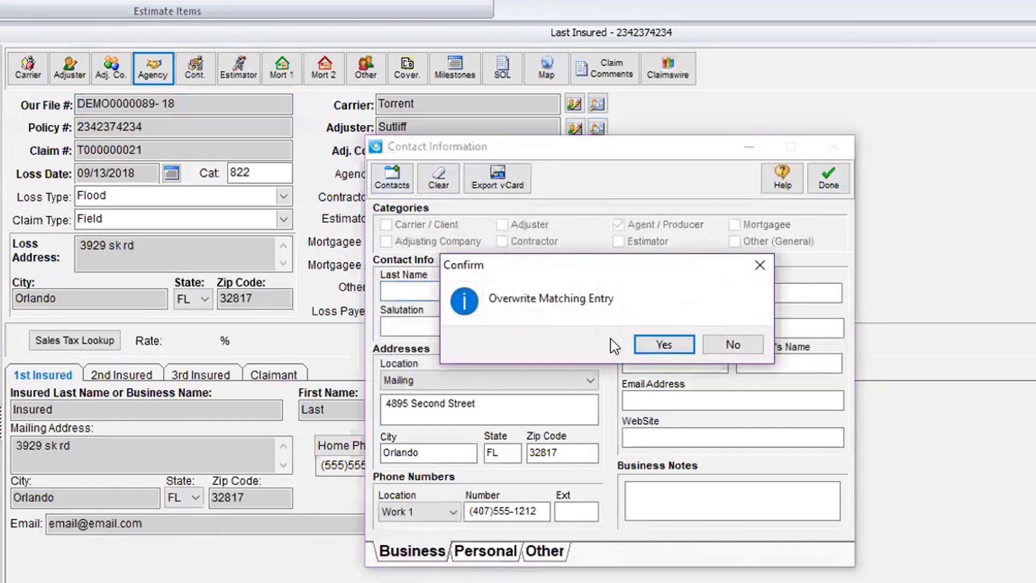
{"action": "left_click", "coordinate": [656, 348]}
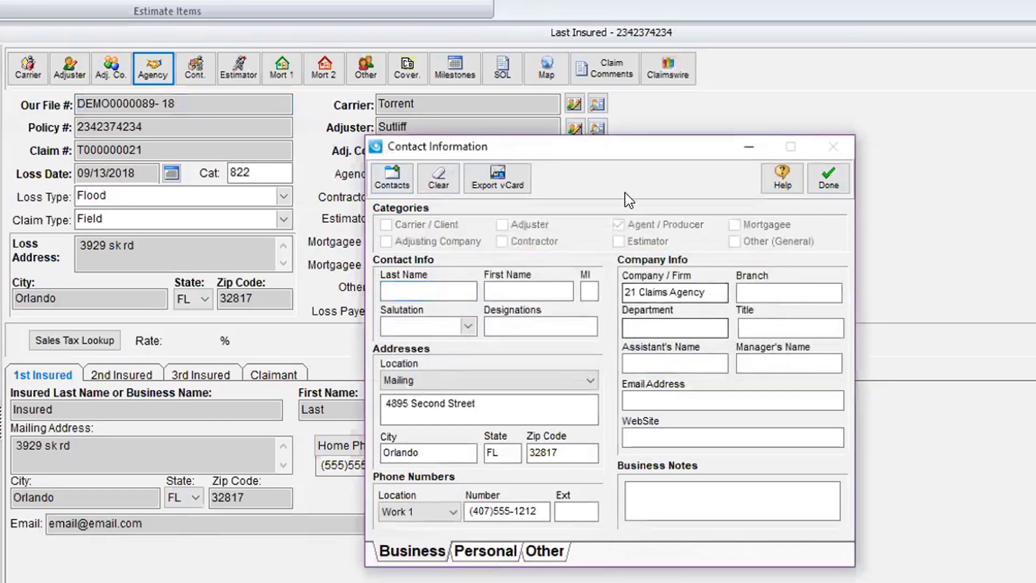
{"action": "left_click", "coordinate": [827, 177]}
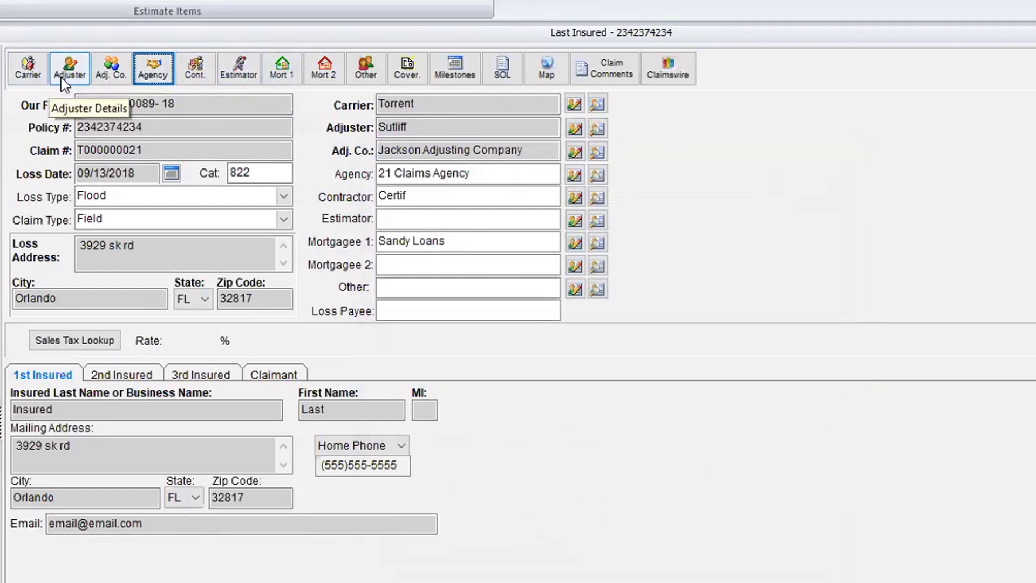
{"action": "left_click", "coordinate": [30, 68]}
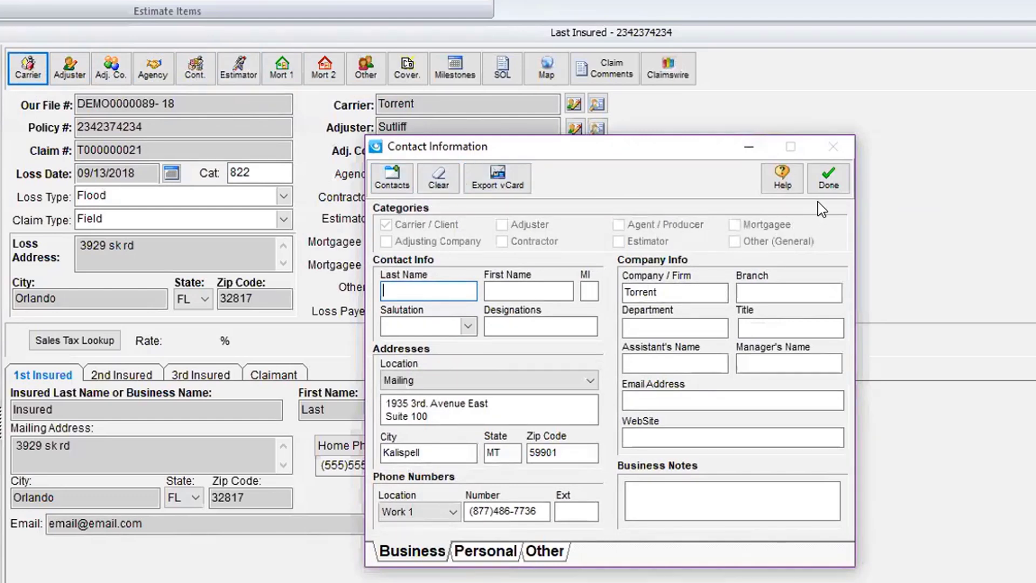
{"action": "left_click", "coordinate": [828, 179]}
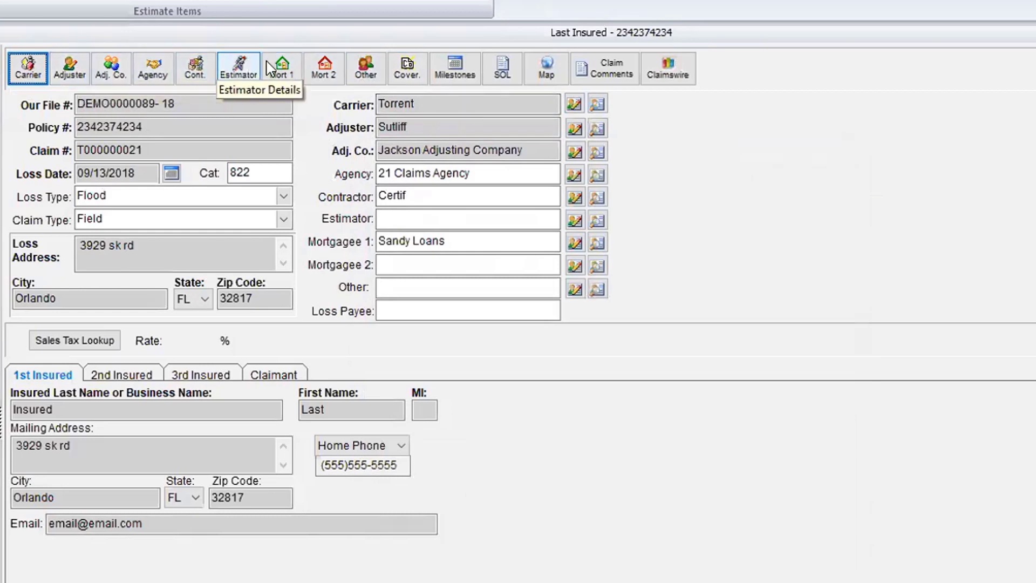
{"action": "left_click", "coordinate": [598, 103]}
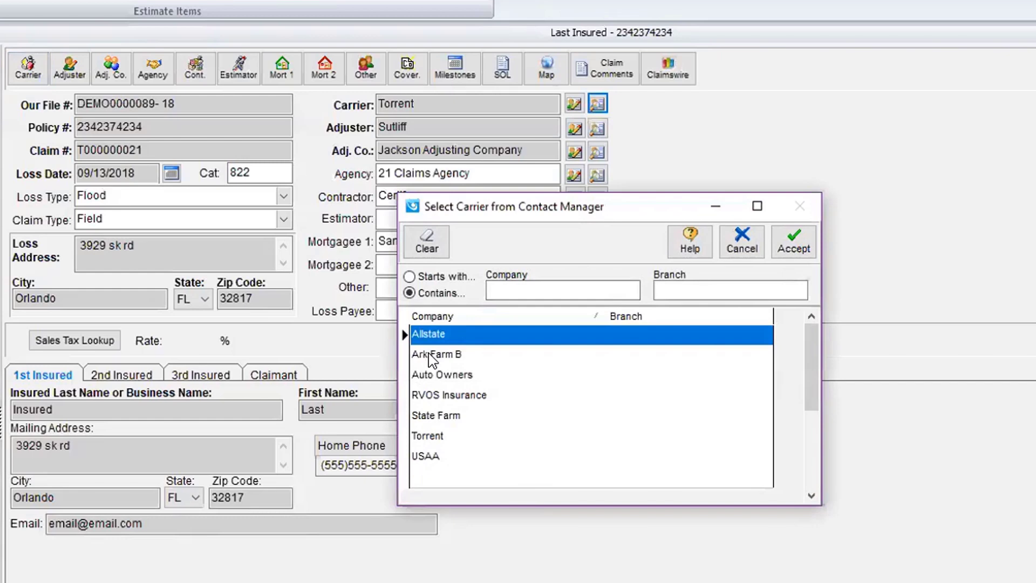
{"action": "left_click", "coordinate": [729, 245]}
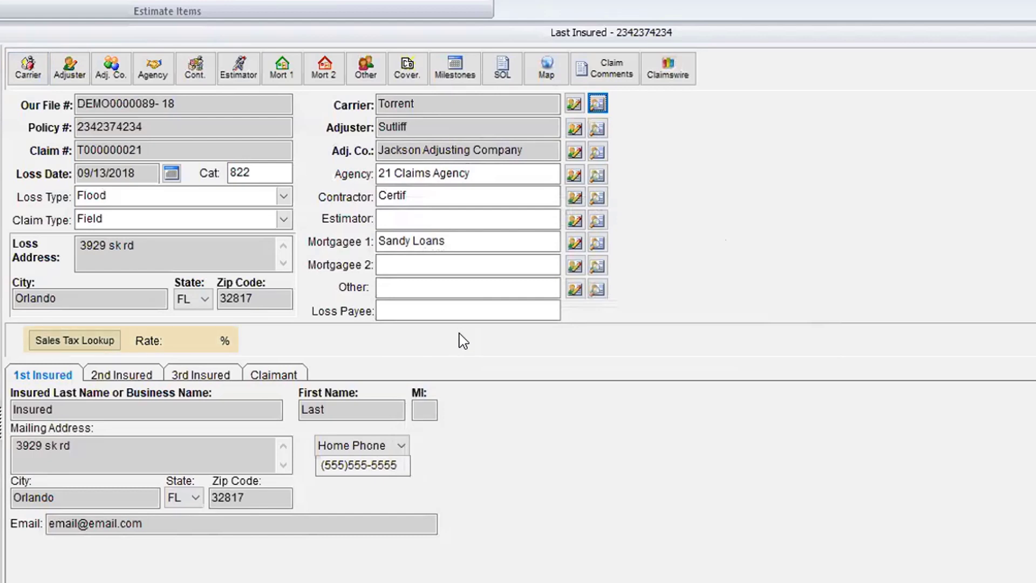
Step: Run the sales tax lookup for zip 32817 to get the suggested Orlando rate
{"action": "left_click", "coordinate": [93, 341]}
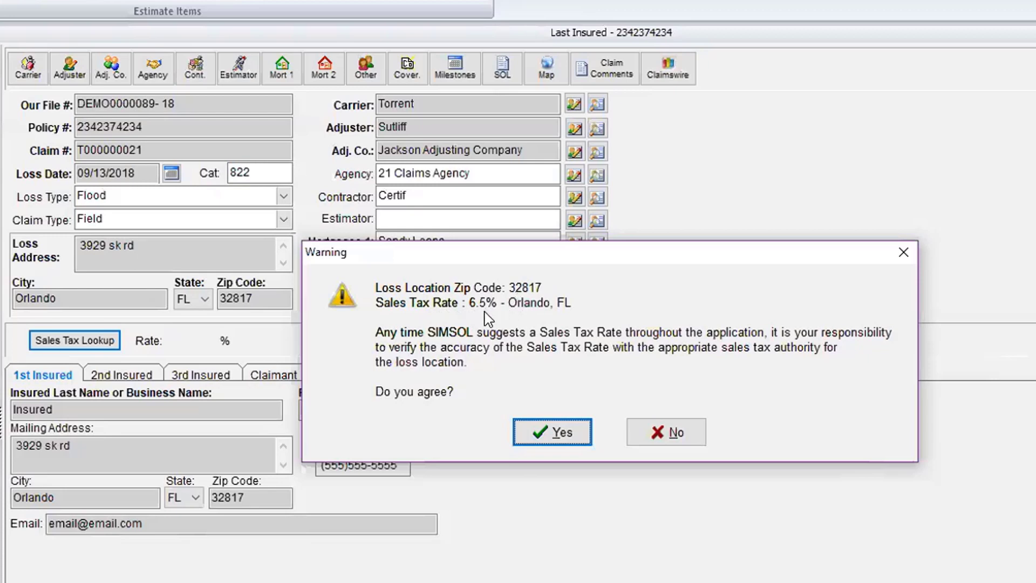
Step: Accept the suggested 6.5% sales tax rate for zip 32817
{"action": "left_click", "coordinate": [540, 431]}
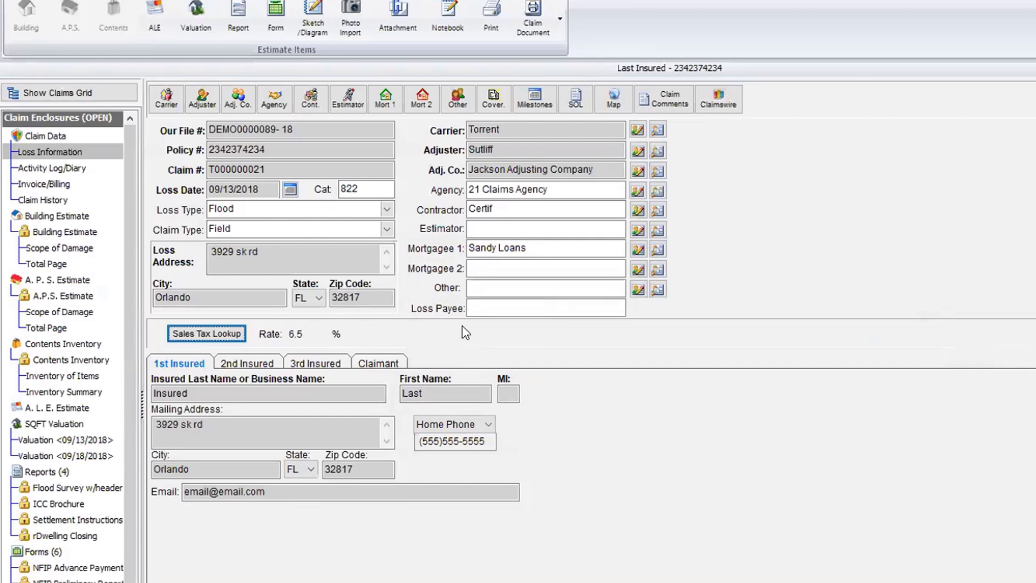
Step: Open the Kitchen Virtual Scope Sheet from the building estimate's Scope of Damage
{"action": "left_click", "coordinate": [84, 246]}
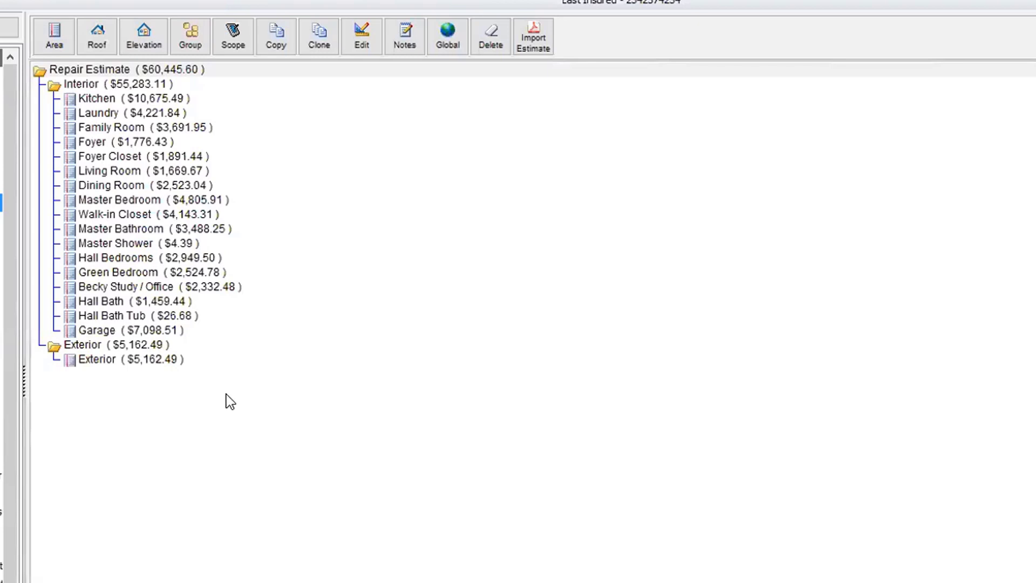
{"action": "double_click", "coordinate": [106, 99]}
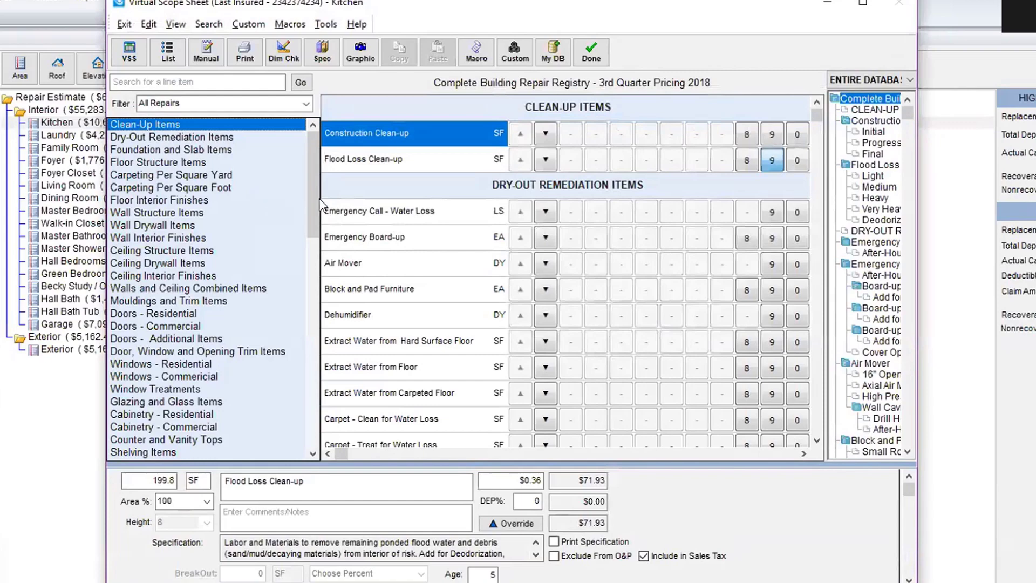
Step: Switch the Kitchen scope to List view and review the Replace Wall Drywall on Wood Framing override ($313.49 RCV)
{"action": "left_click", "coordinate": [168, 51]}
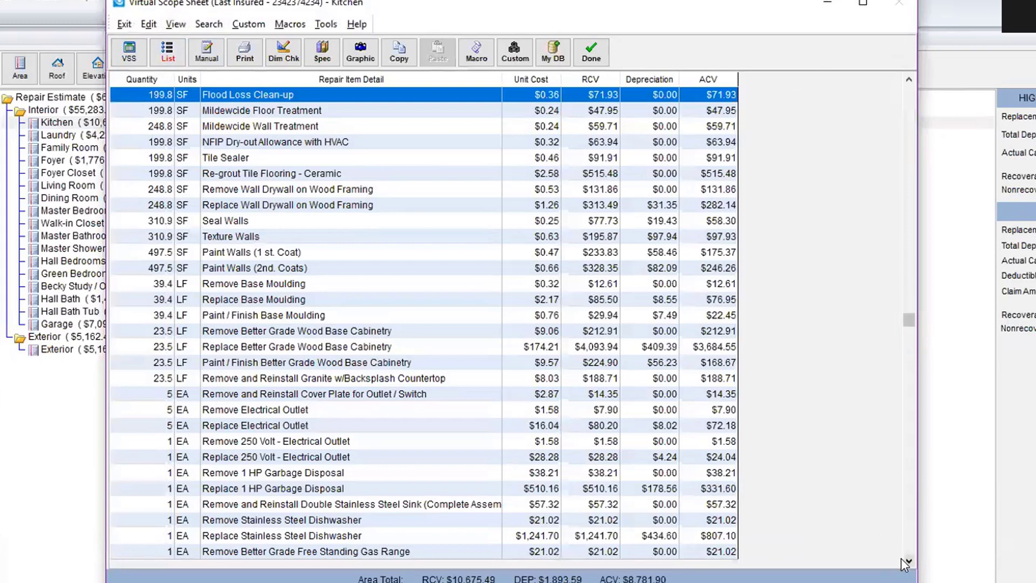
{"action": "key", "text": "Down"}
{"action": "key", "text": "Down"}
{"action": "key", "text": "Down"}
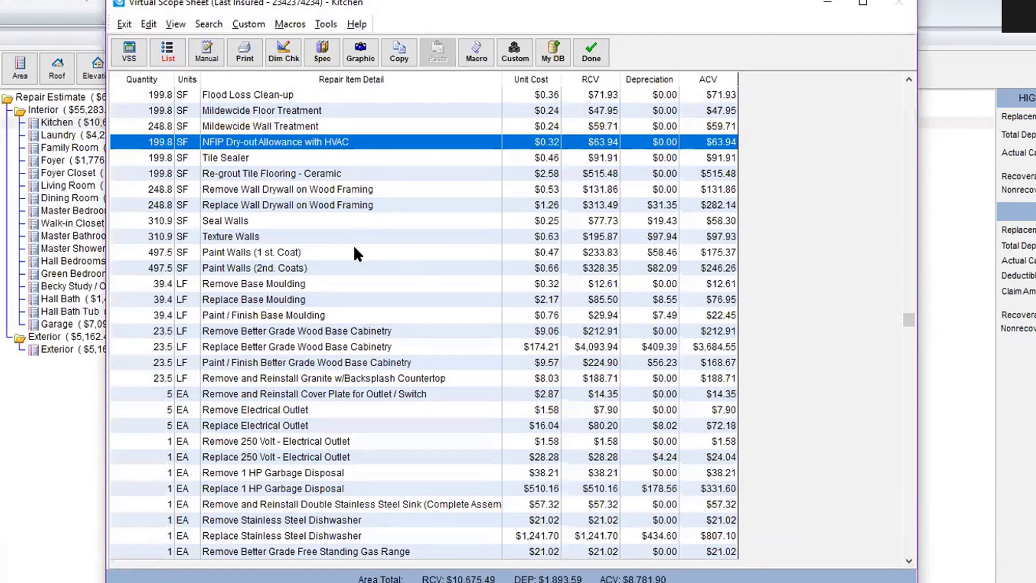
{"action": "double_click", "coordinate": [316, 205]}
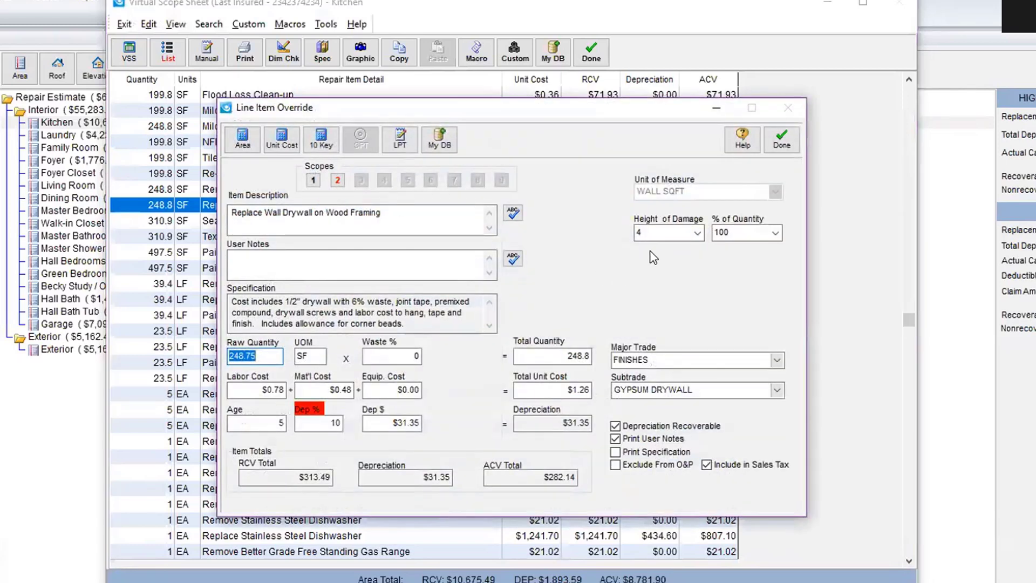
{"action": "left_click", "coordinate": [782, 141]}
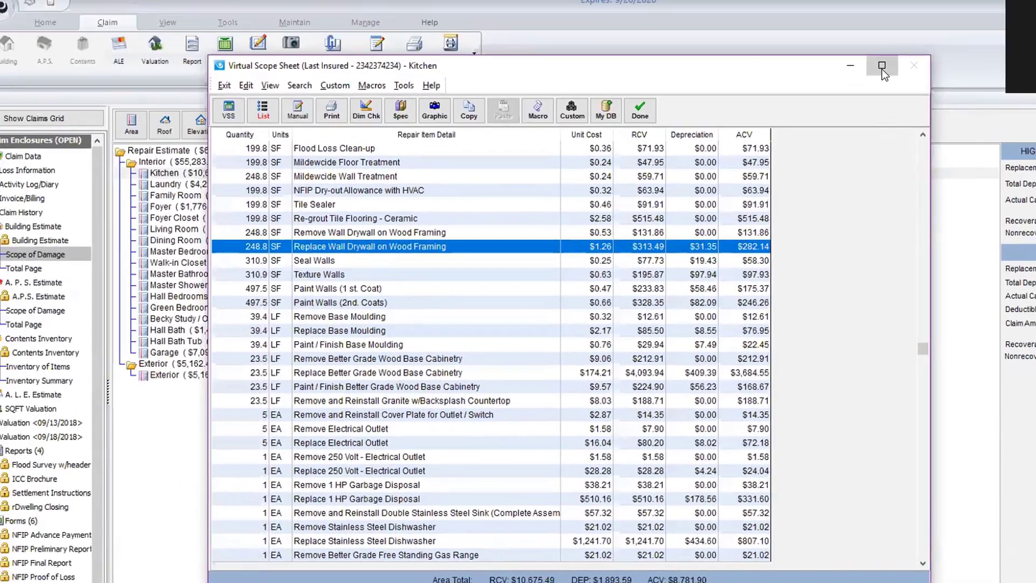
Step: Maximize the Kitchen Virtual Scope Sheet window to full screen
{"action": "left_click", "coordinate": [863, 3]}
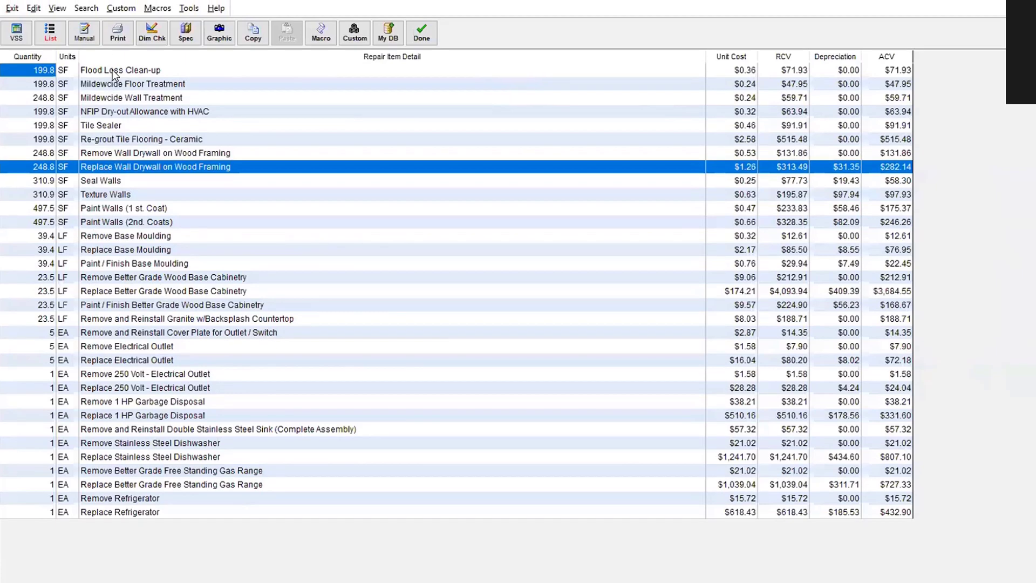
Step: Select every Kitchen line item from Flood Loss Clean-up through Replace Refrigerator
{"action": "left_click", "coordinate": [112, 65]}
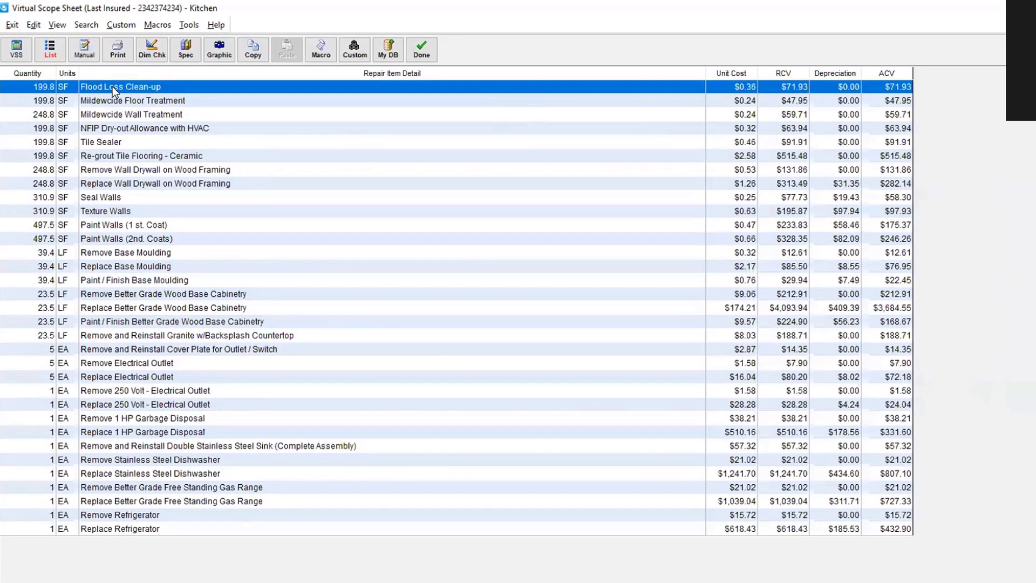
{"action": "left_click", "coordinate": [110, 530], "text": "shift"}
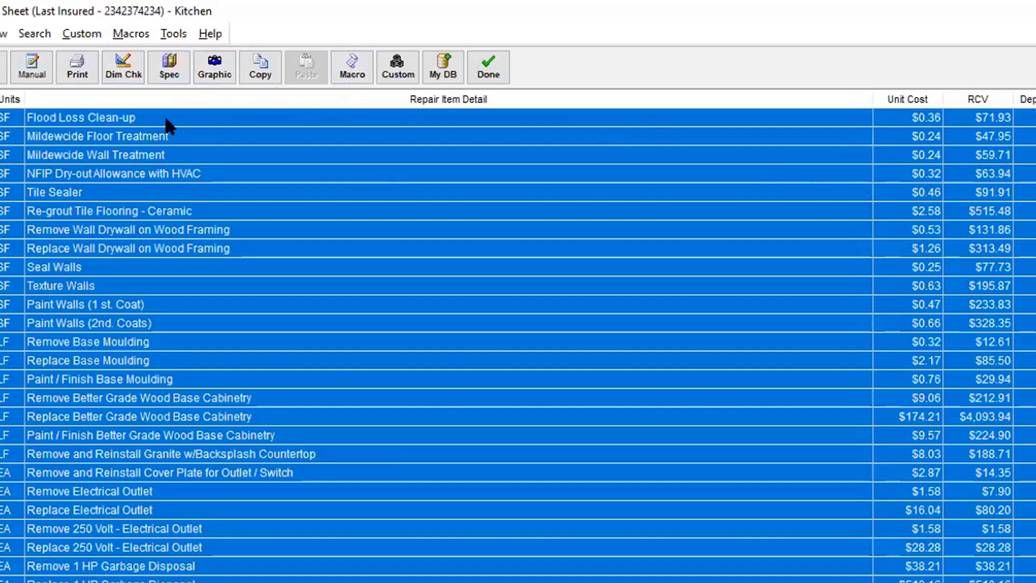
Step: Record the selected line items as a macro named 'R/R Kitchen Flood 4 High'
{"action": "left_click", "coordinate": [122, 33]}
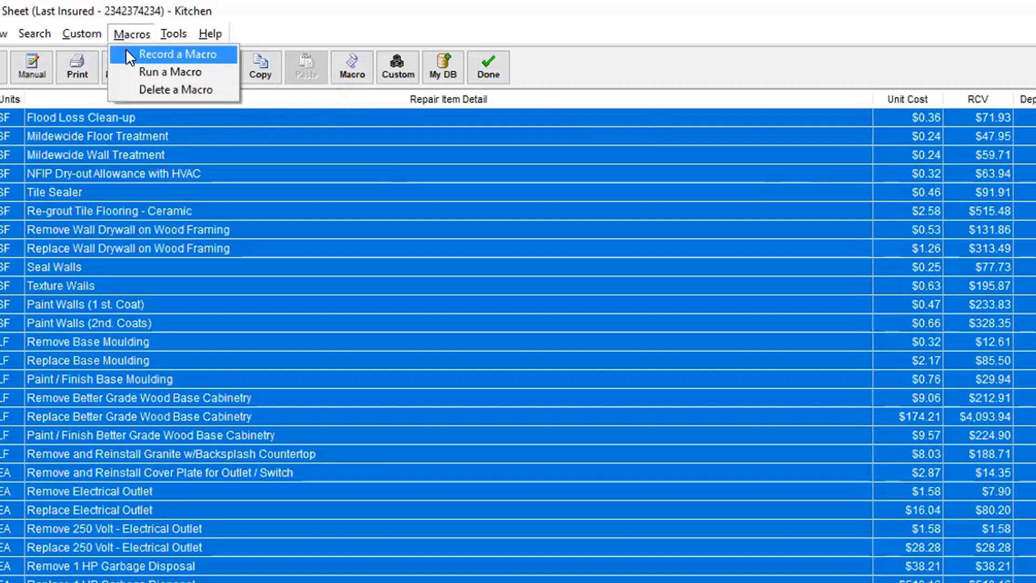
{"action": "left_click", "coordinate": [126, 54]}
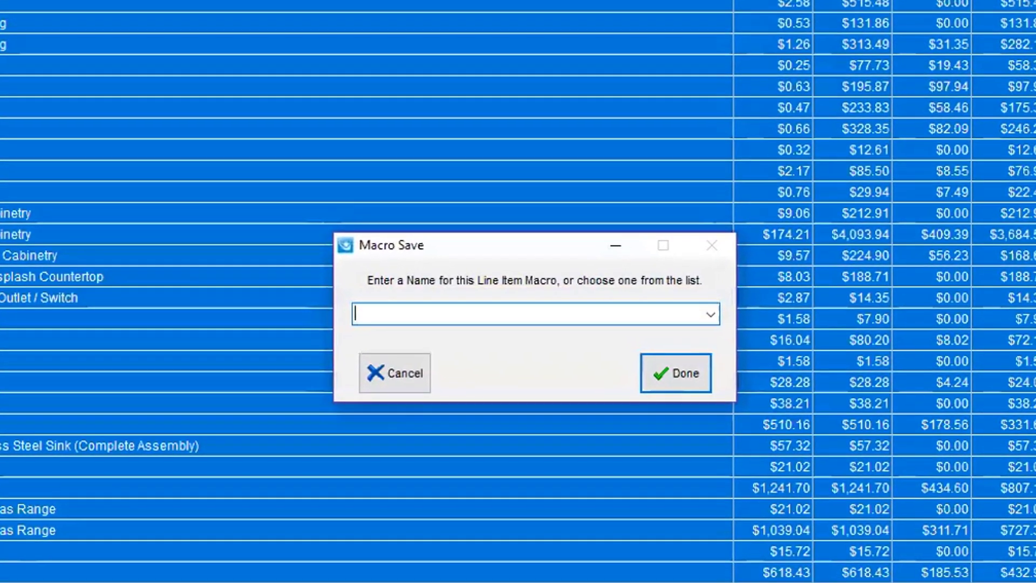
{"action": "type", "text": "R"}
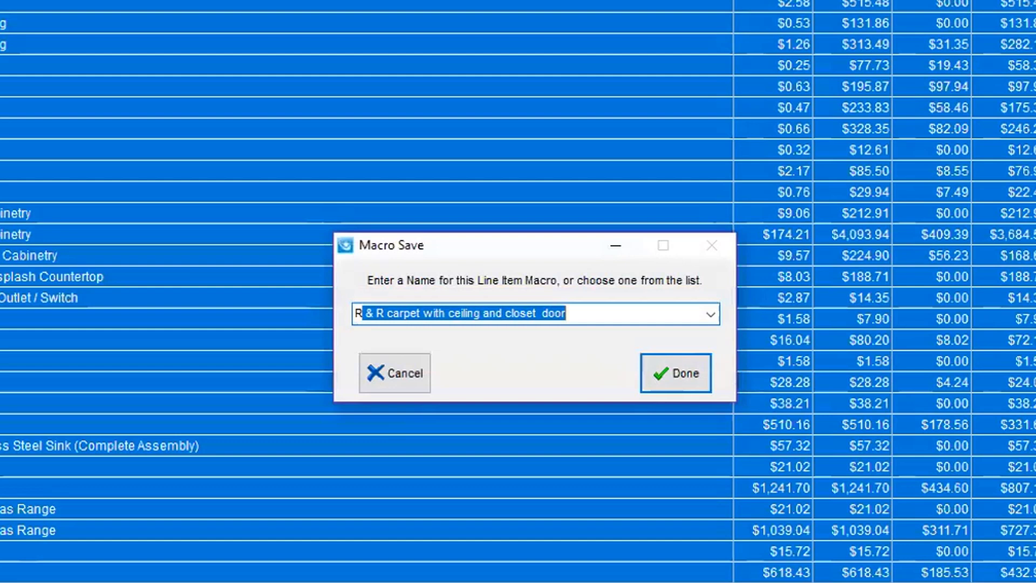
{"action": "type", "text": "/R"}
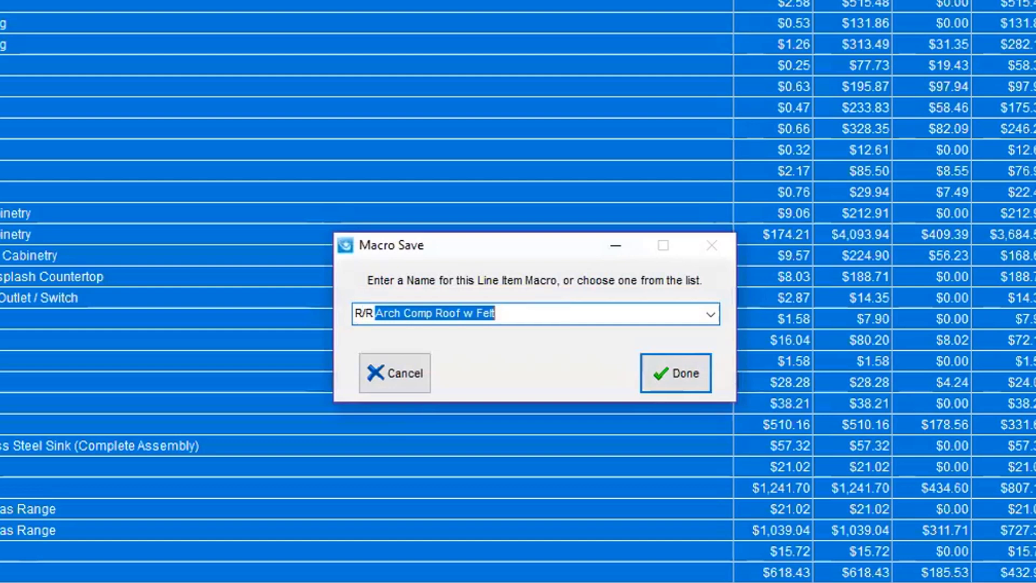
{"action": "type", "text": " Kitchen Flood 4 "}
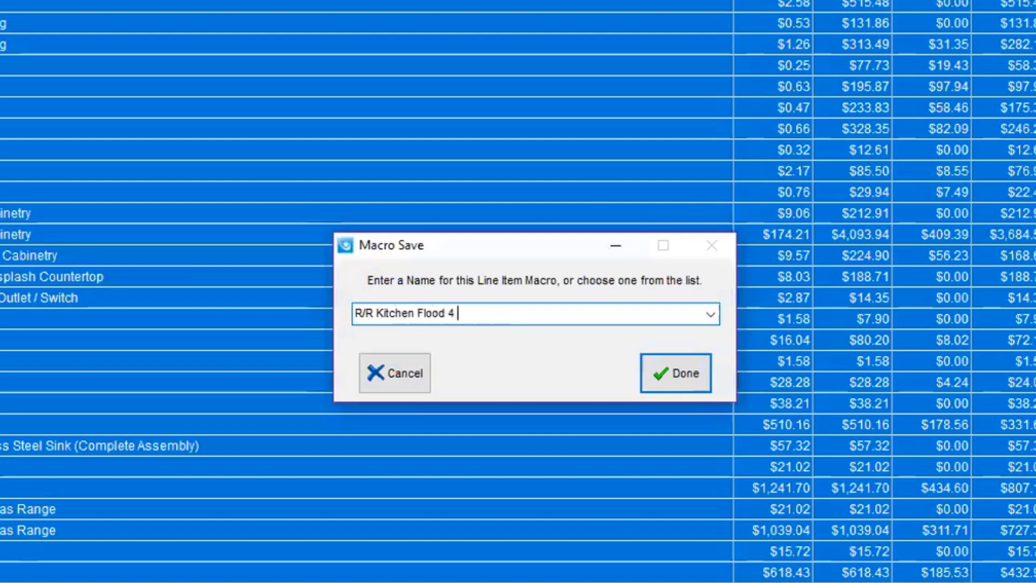
{"action": "type", "text": "High"}
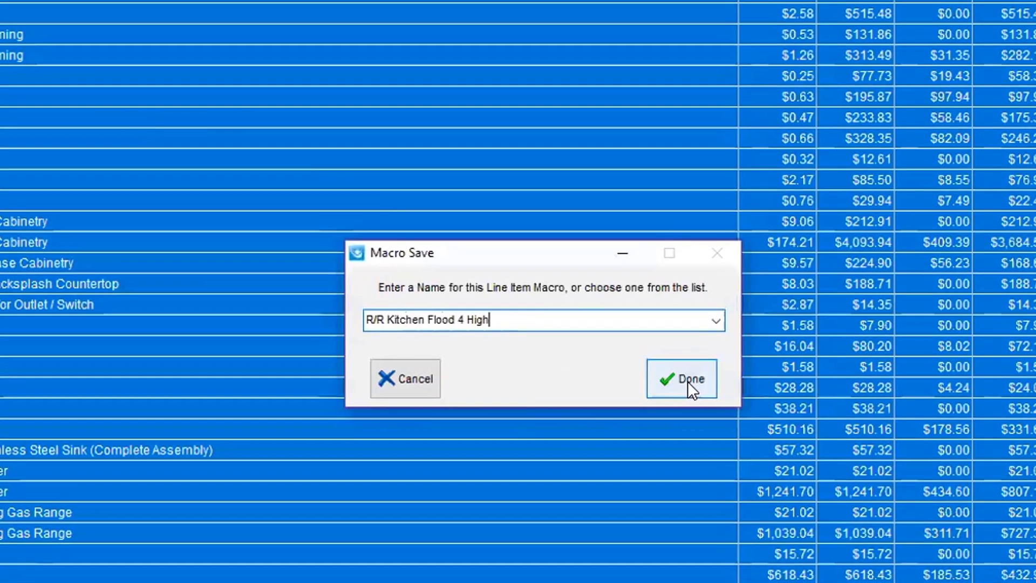
{"action": "left_click", "coordinate": [683, 373]}
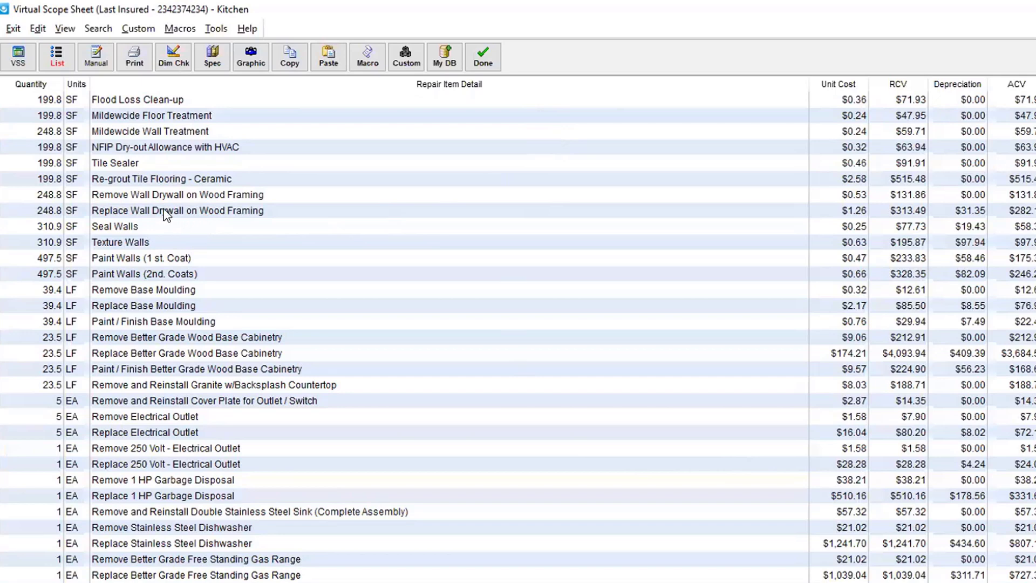
Step: Multi-select the wall drywall remove/replace, seal, texture, two paint coats, and base moulding remove/replace/finish rows
{"action": "left_click", "coordinate": [226, 197]}
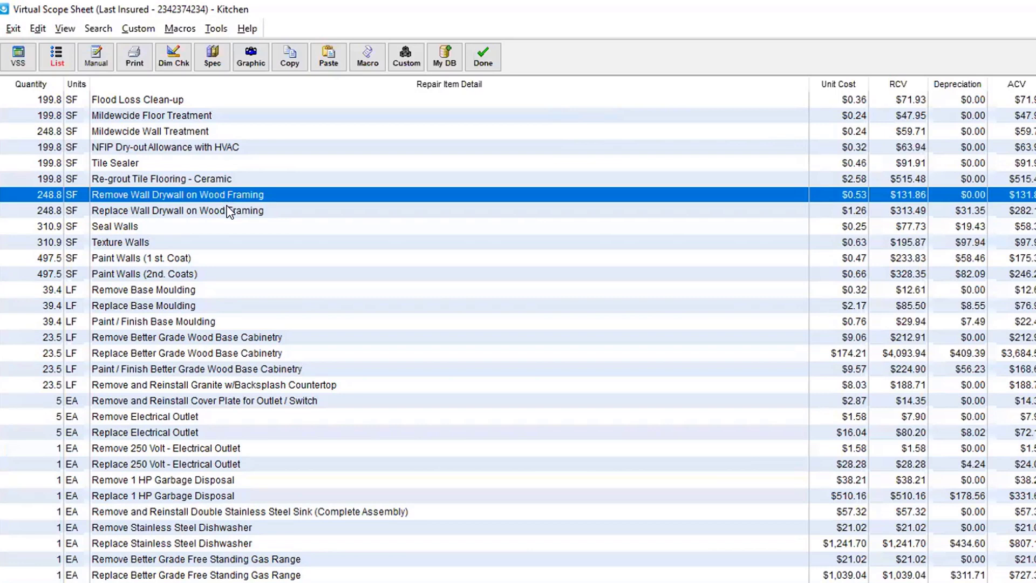
{"action": "left_click", "coordinate": [227, 210], "text": "shift"}
{"action": "left_click", "coordinate": [204, 226], "text": "shift"}
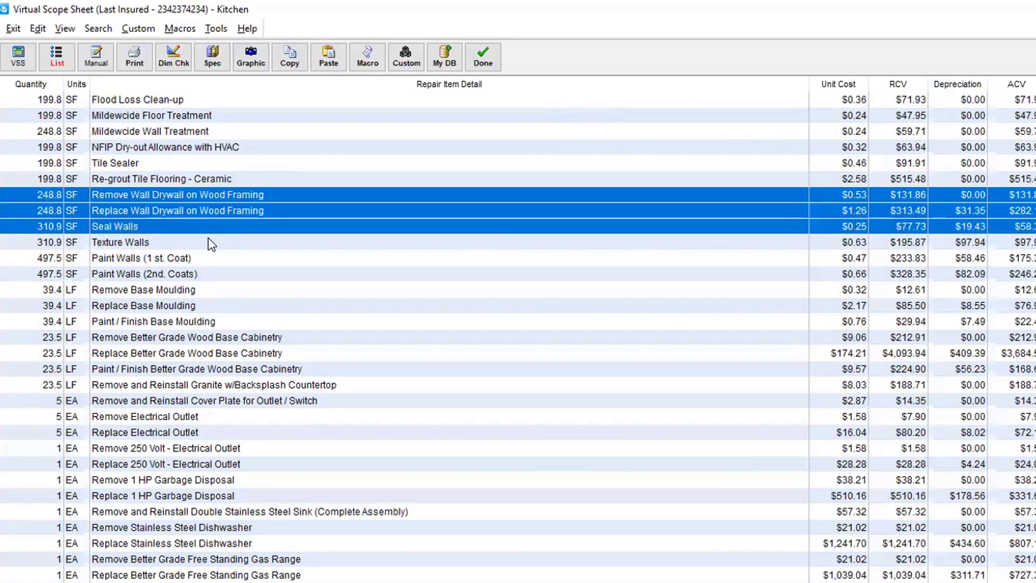
{"action": "left_click", "coordinate": [213, 241], "text": "shift"}
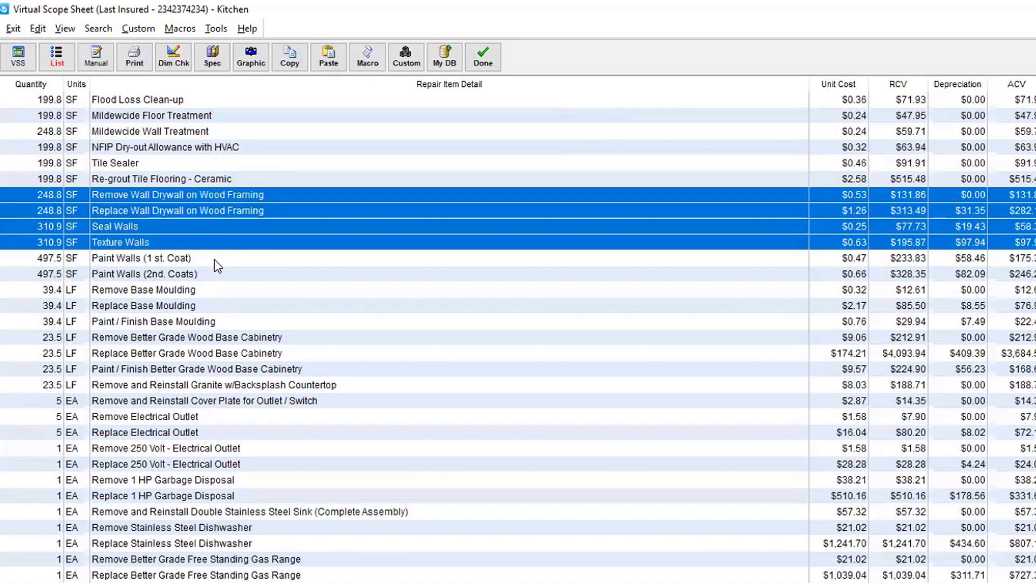
{"action": "left_click", "coordinate": [215, 258], "text": "shift"}
{"action": "left_click", "coordinate": [222, 275], "text": "shift"}
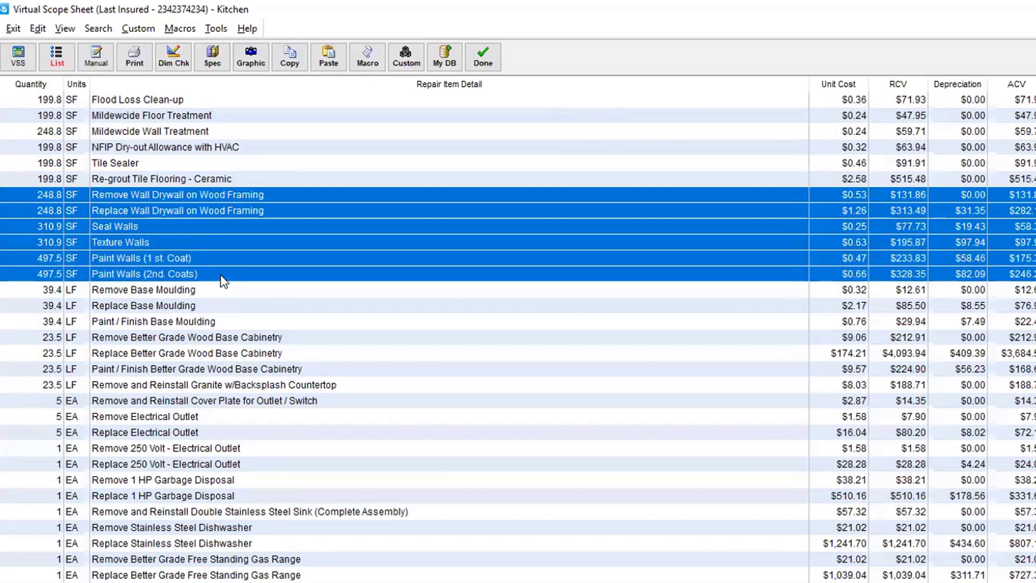
{"action": "left_click", "coordinate": [220, 294], "text": "shift"}
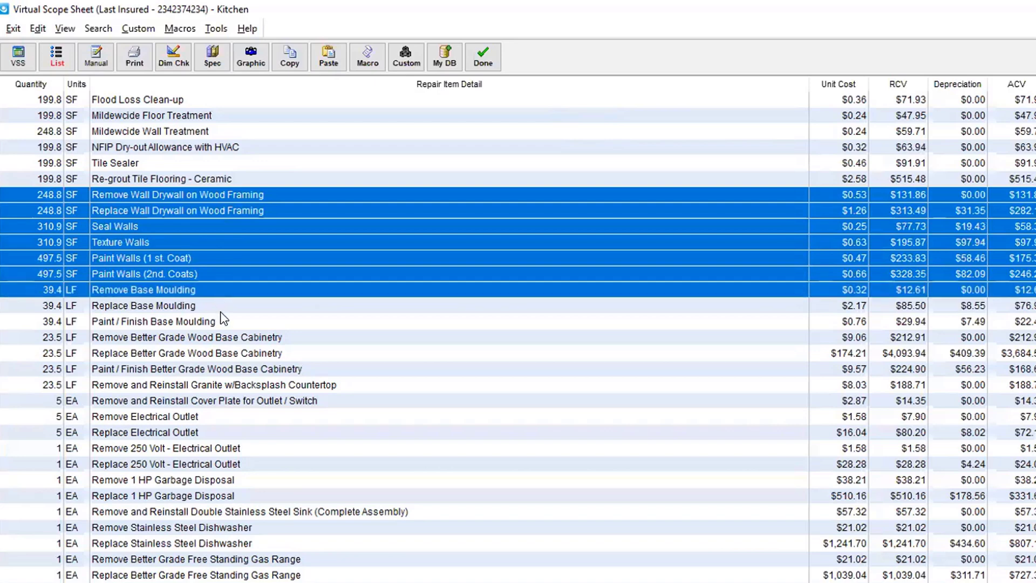
{"action": "left_click", "coordinate": [219, 310], "text": "shift"}
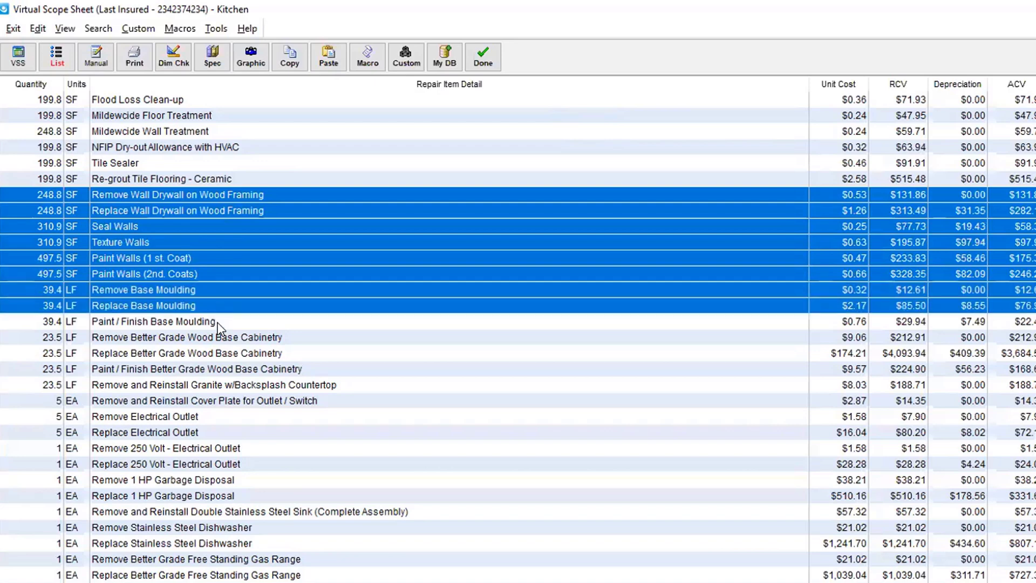
{"action": "left_click", "coordinate": [226, 322], "text": "shift"}
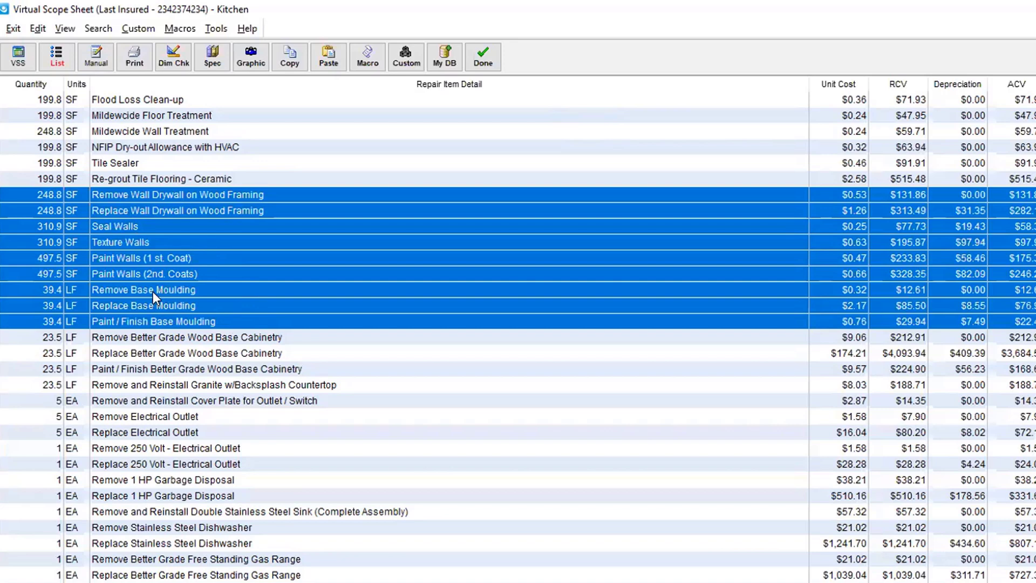
Step: Record the selected rows as macro 'ASS-R/R Dry w Paint' and close the Kitchen scope sheet
{"action": "left_click", "coordinate": [180, 31]}
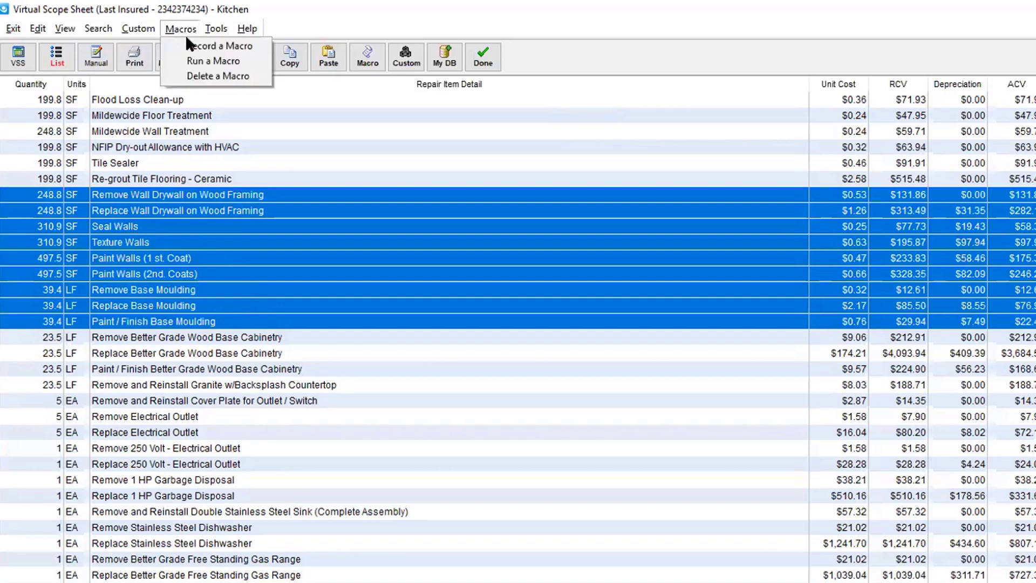
{"action": "left_click", "coordinate": [188, 46]}
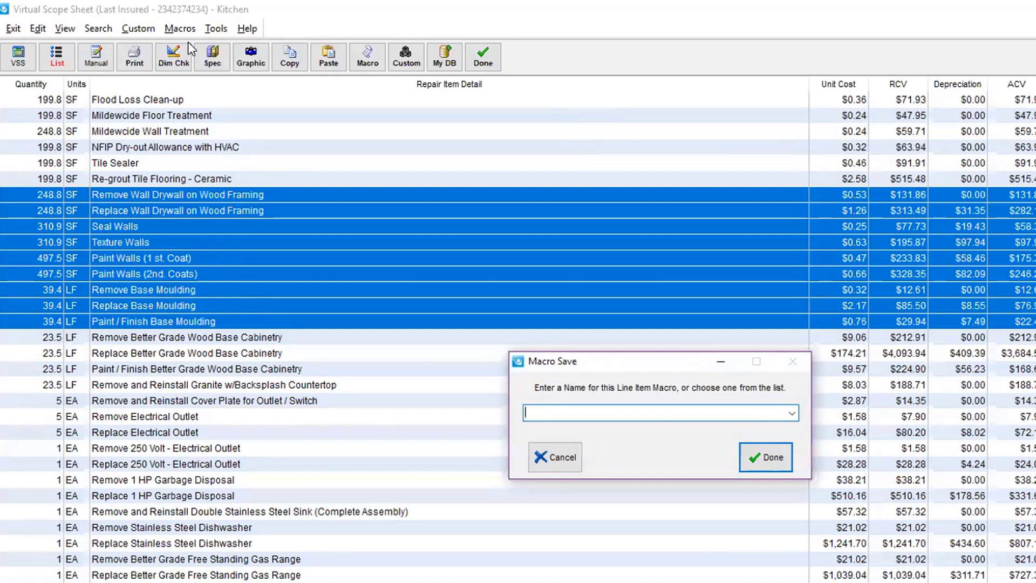
{"action": "type", "text": "ASS-D"}
{"action": "key", "text": "BackSpace"}
{"action": "type", "text": "R/R Dry w Paint"}
{"action": "left_click", "coordinate": [756, 462]}
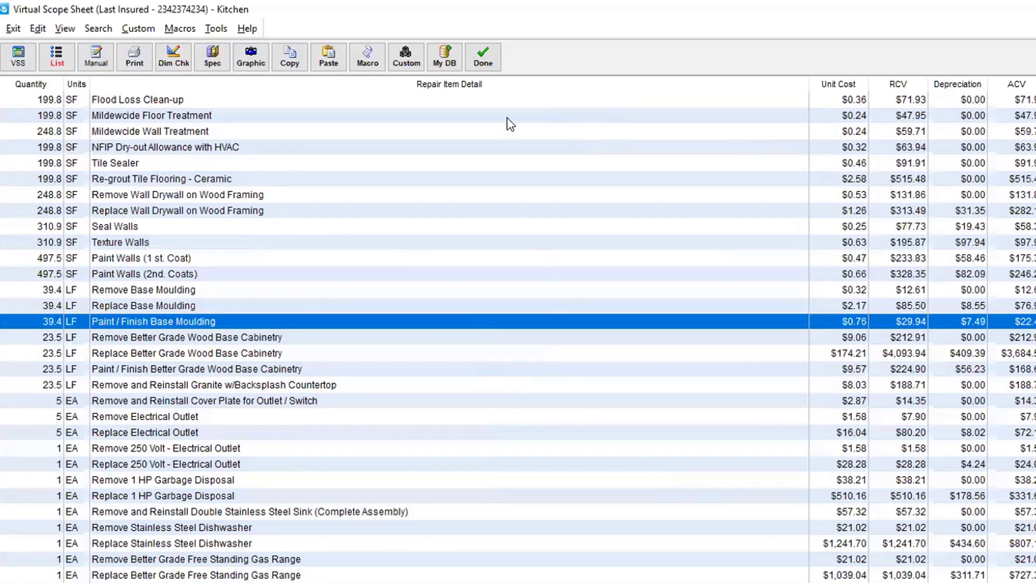
{"action": "left_click", "coordinate": [485, 56]}
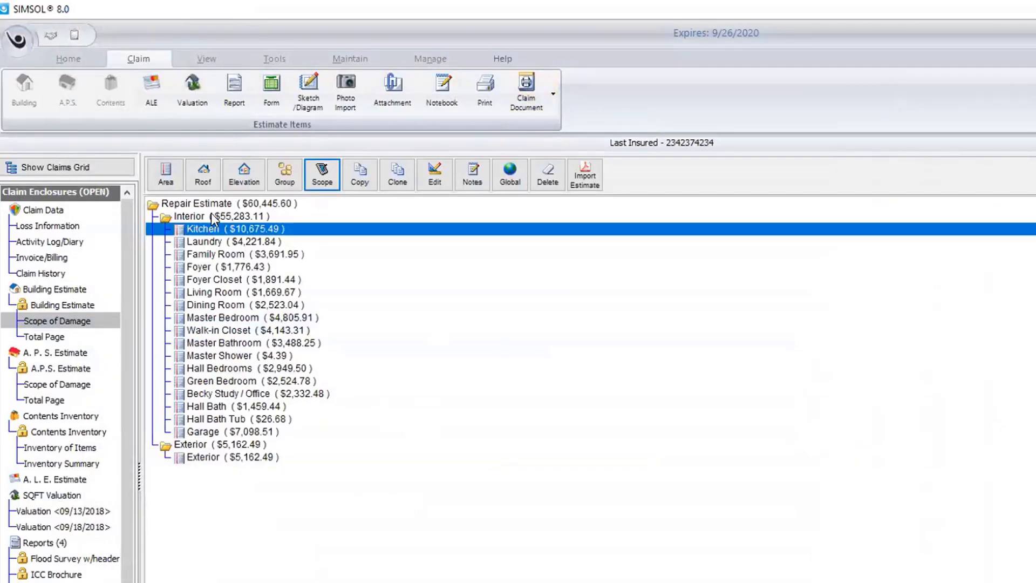
Step: Create area 'Sample Macro 4' with length 20 and width 20, then open its scope sheet
{"action": "left_click", "coordinate": [167, 172]}
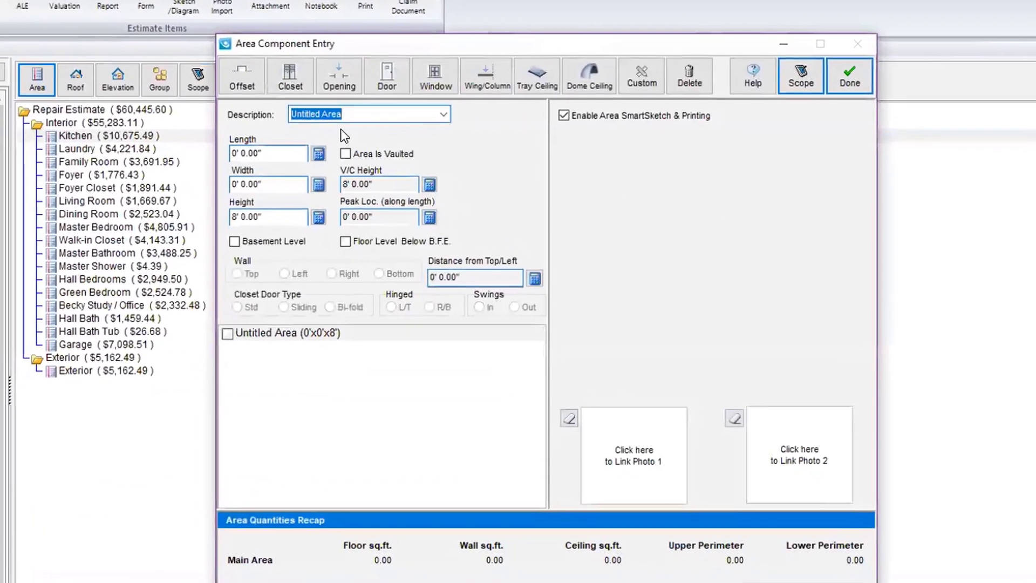
{"action": "type", "text": "Sample "}
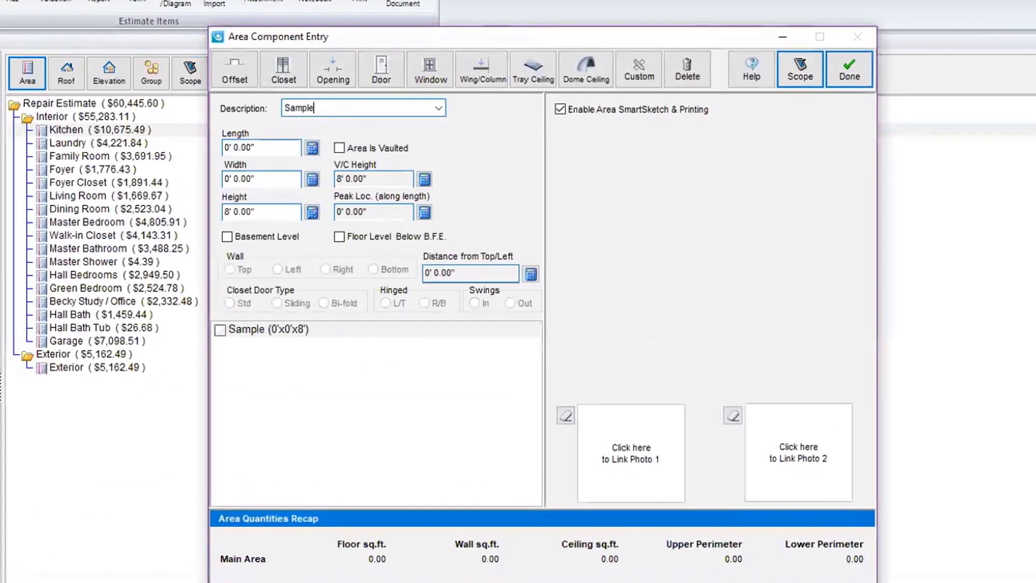
{"action": "type", "text": "Macro 4"}
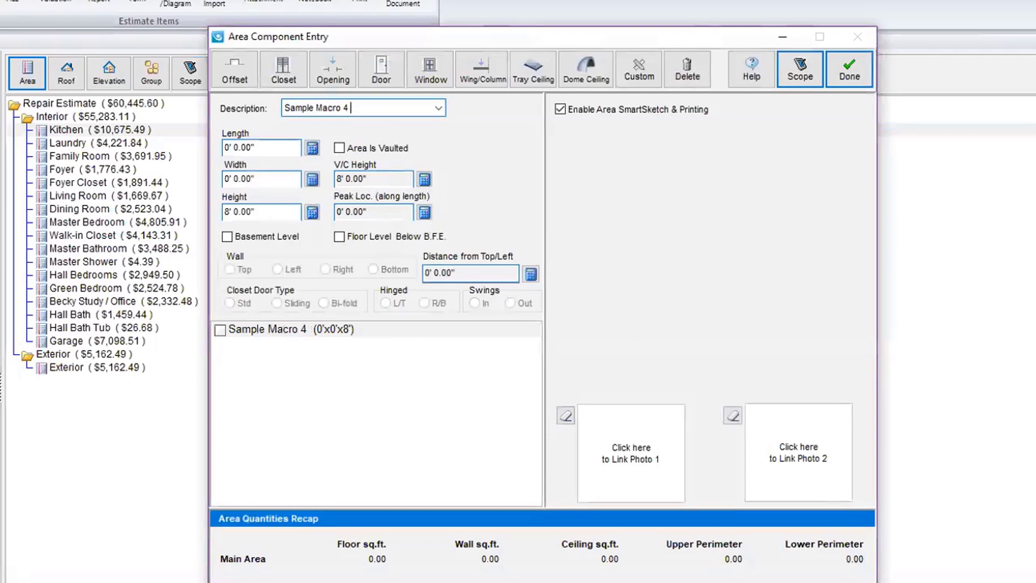
{"action": "left_click", "coordinate": [272, 146]}
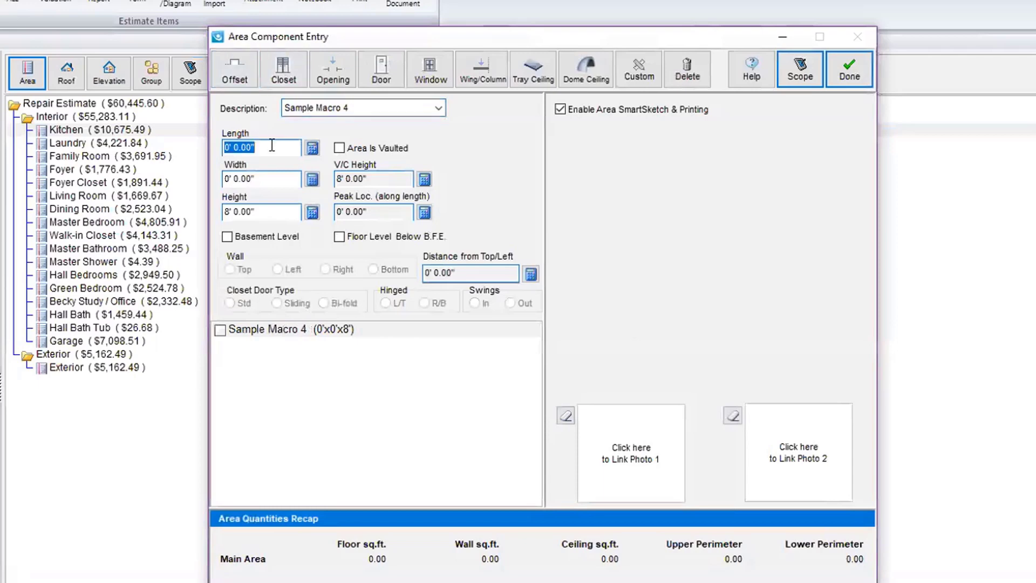
{"action": "type", "text": "20"}
{"action": "key", "text": "Tab"}
{"action": "type", "text": "20"}
{"action": "key", "text": "Tab"}
{"action": "key", "text": "Tab"}
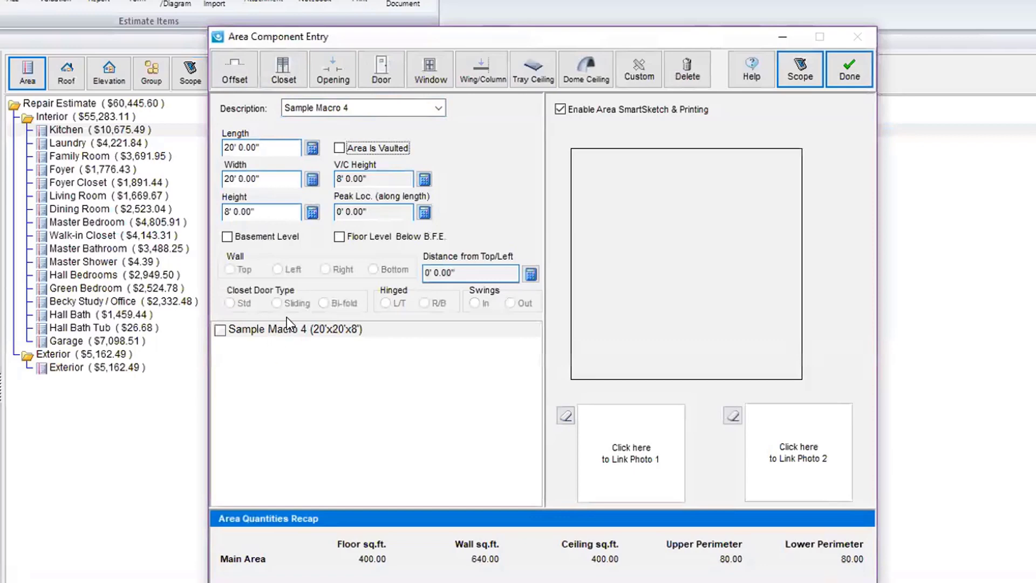
{"action": "left_click", "coordinate": [800, 69]}
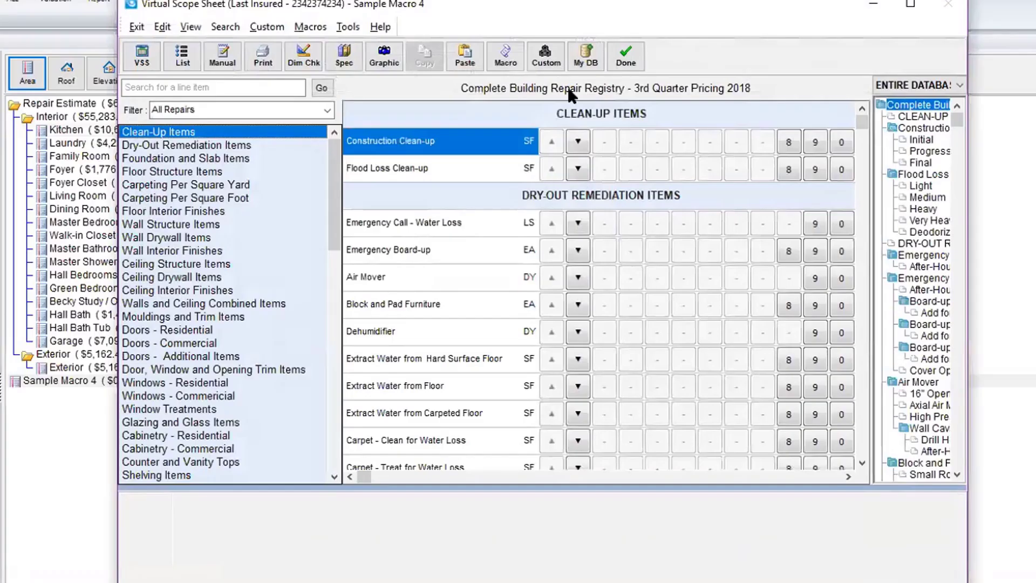
{"action": "left_click", "coordinate": [909, 5]}
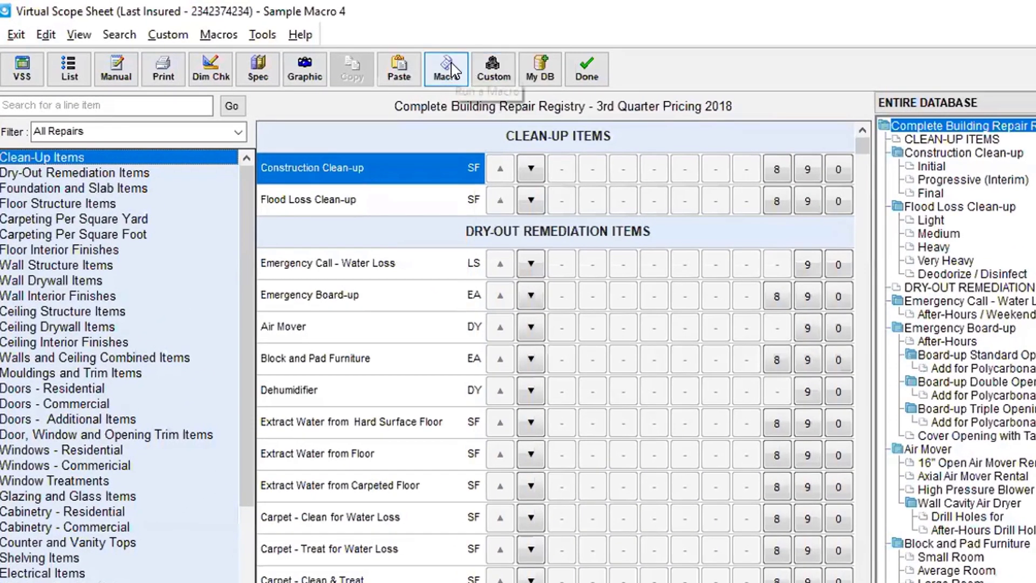
{"action": "left_click", "coordinate": [446, 68]}
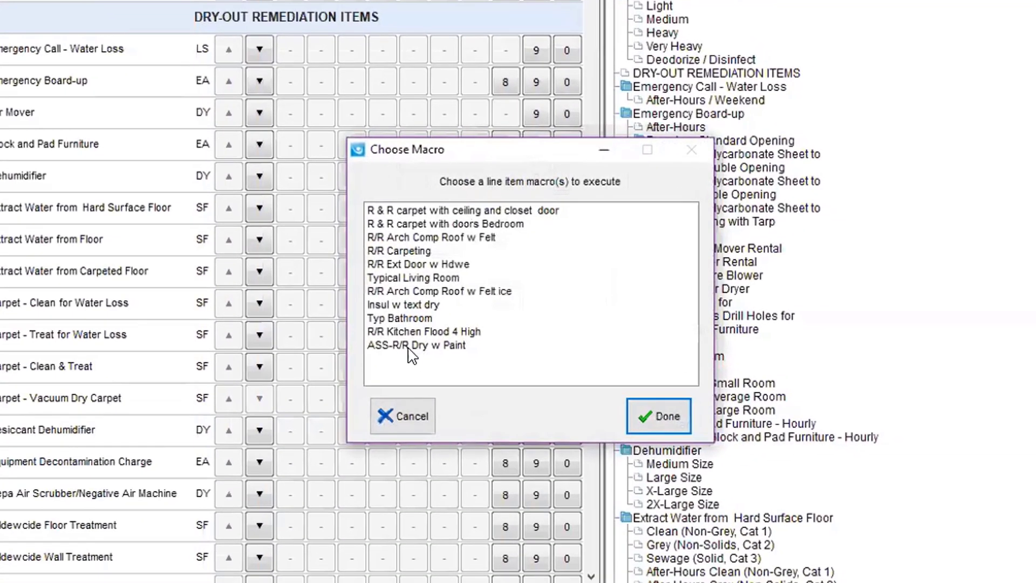
{"action": "left_click", "coordinate": [403, 332]}
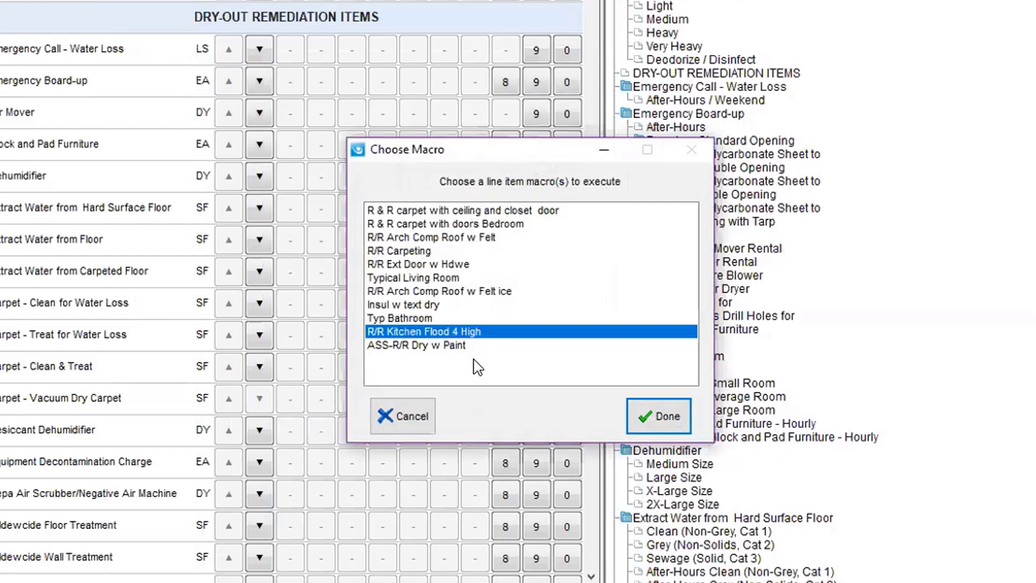
{"action": "left_click", "coordinate": [651, 407]}
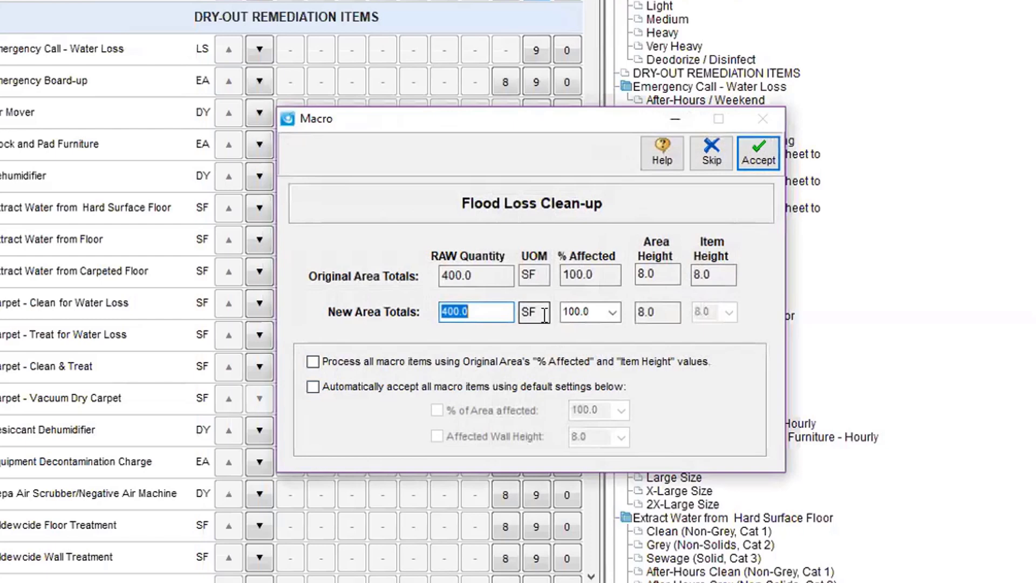
Step: Run the macro using the original area's values and price NFIP Dry-out Allowance at $0.32/SF
{"action": "left_click", "coordinate": [317, 363]}
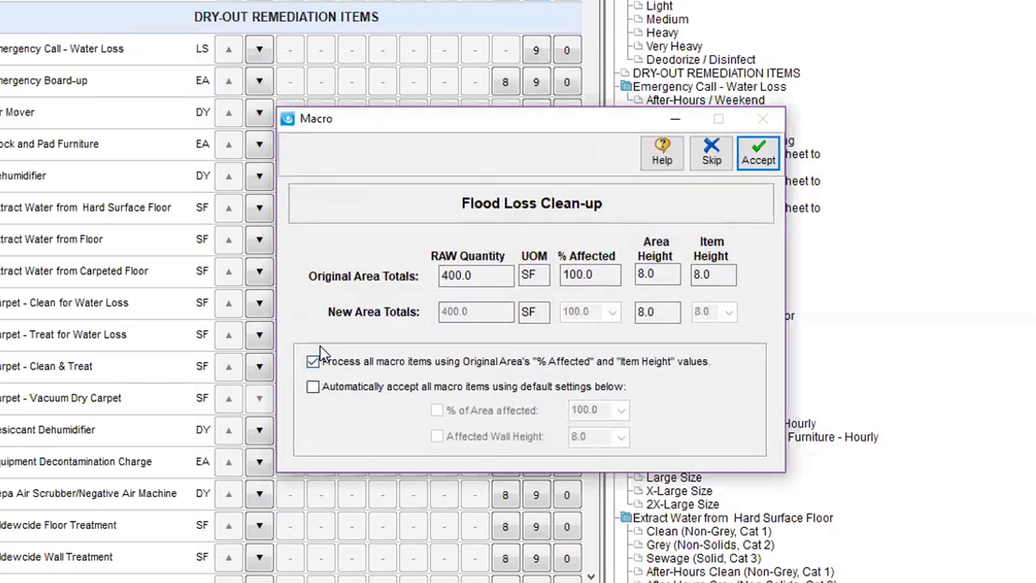
{"action": "left_click", "coordinate": [755, 156]}
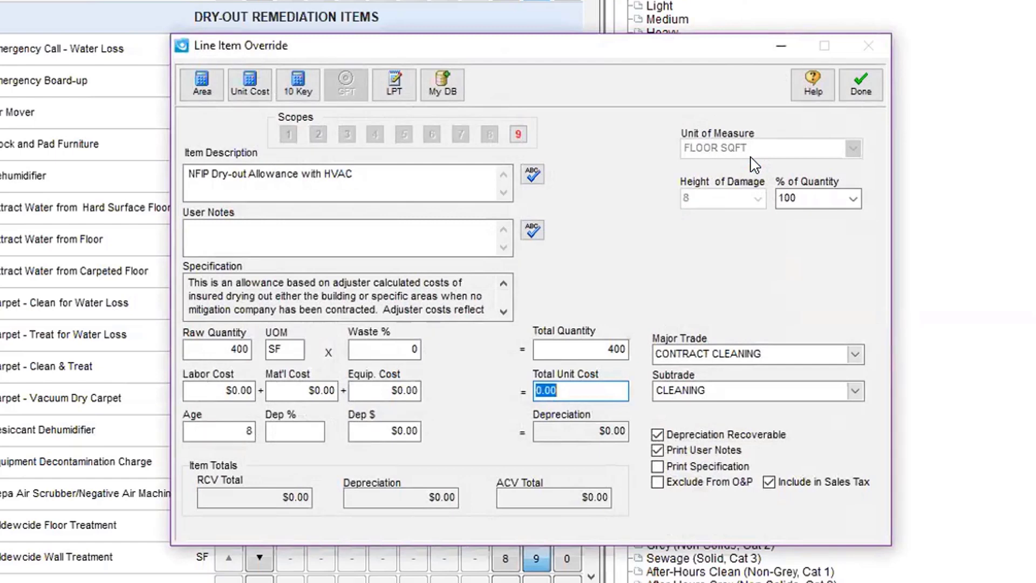
{"action": "type", "text": ".32"}
{"action": "key", "text": "Tab"}
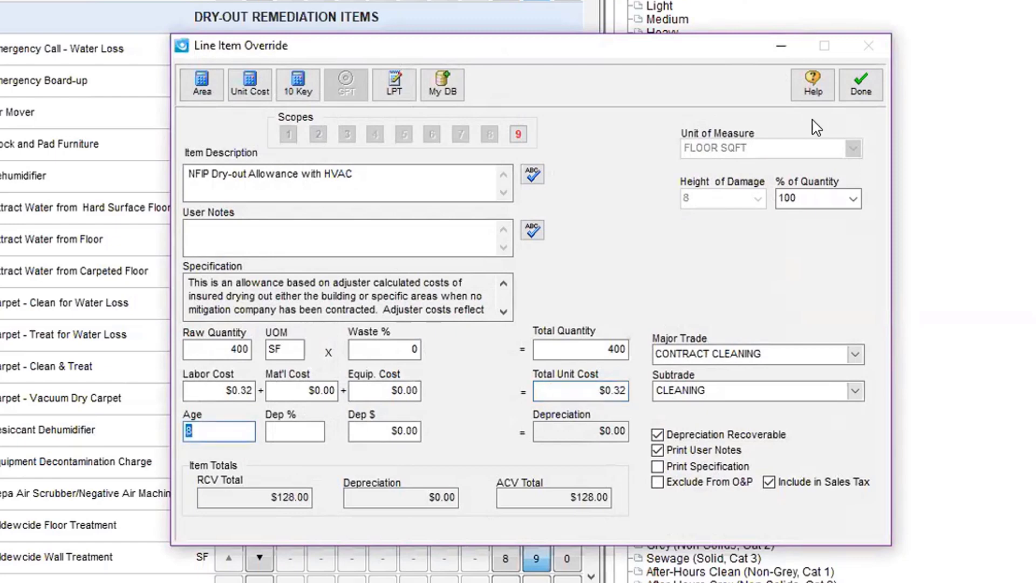
{"action": "left_click", "coordinate": [874, 87]}
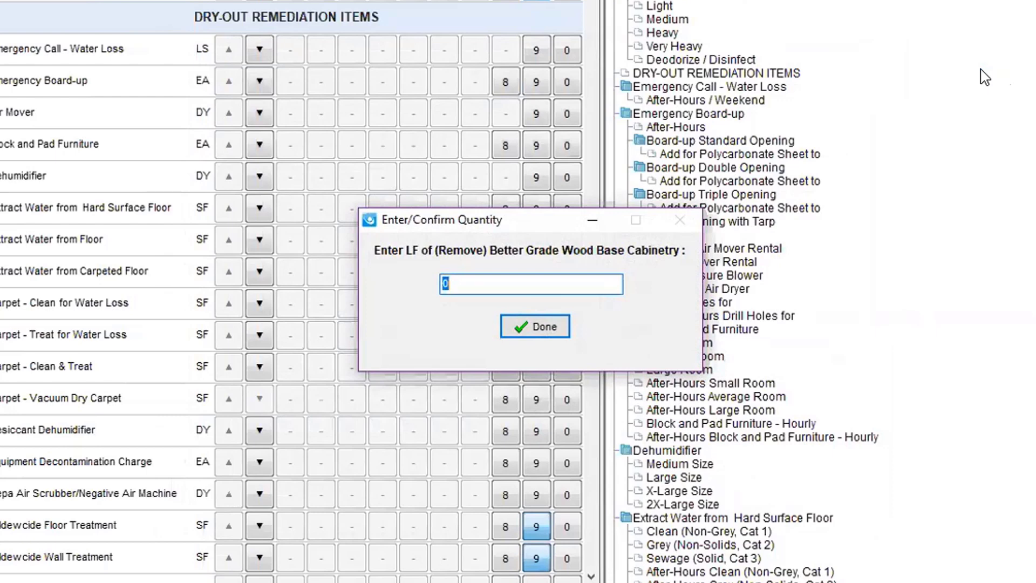
Step: Enter 12 LF for base cabinetry removal and 13 LF for countertop removal and reinstall
{"action": "type", "text": "12"}
{"action": "left_click", "coordinate": [538, 331]}
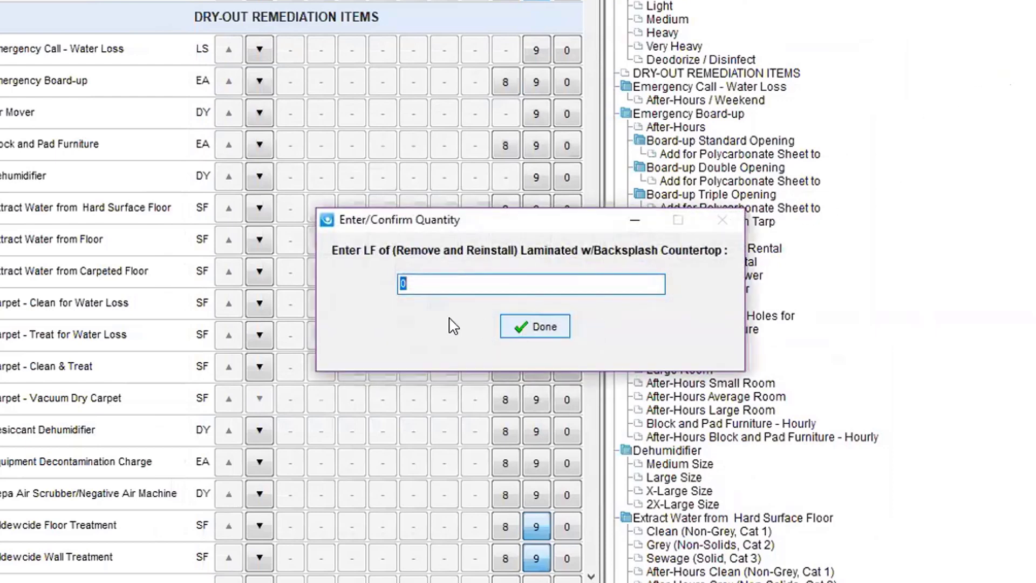
{"action": "type", "text": "13"}
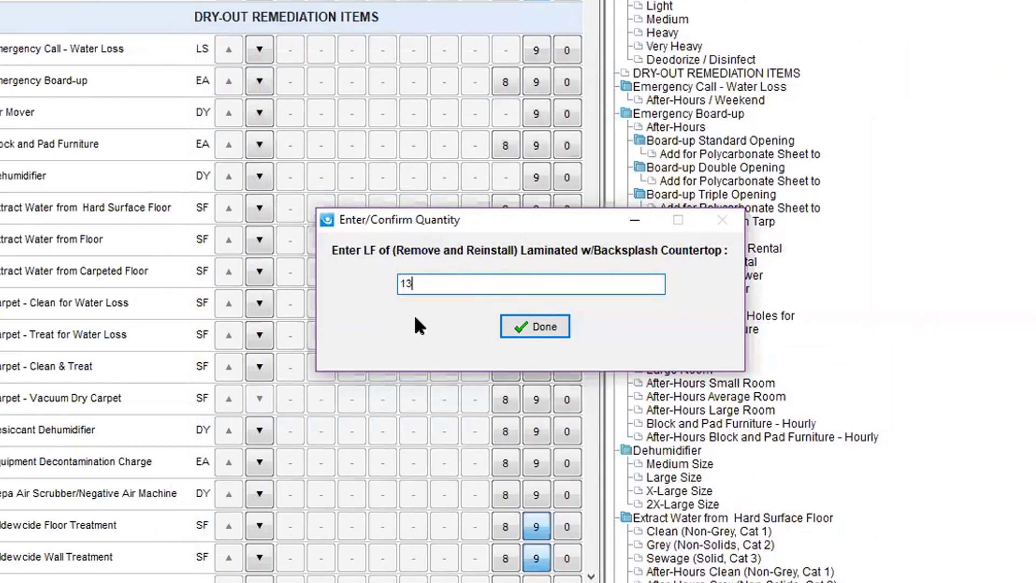
{"action": "left_click", "coordinate": [511, 324]}
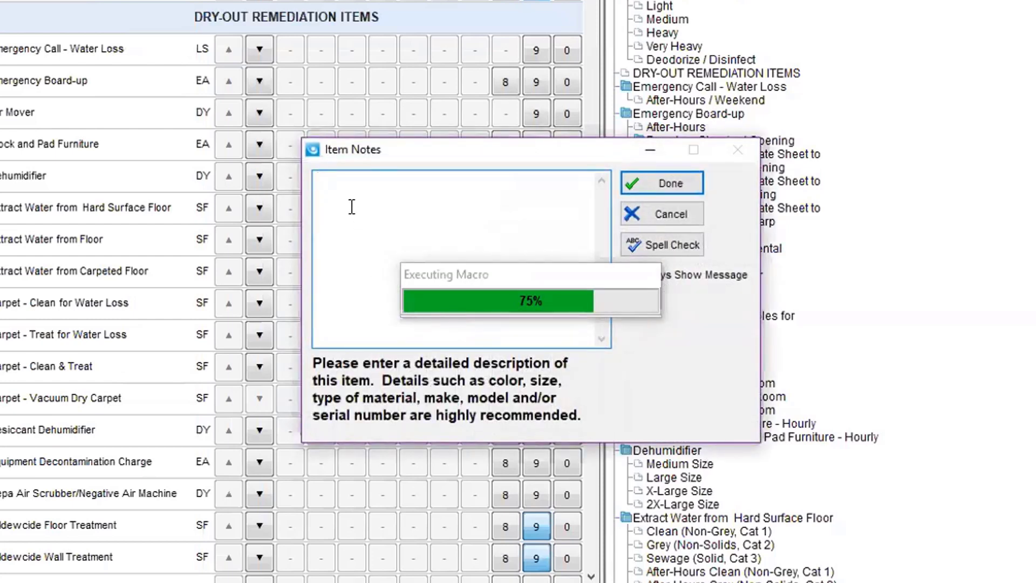
Step: Note 'Model Kitchen Aid 123456' on the first appliance item and 'Sears' on the remaining three
{"action": "type", "text": "Model Kitch"}
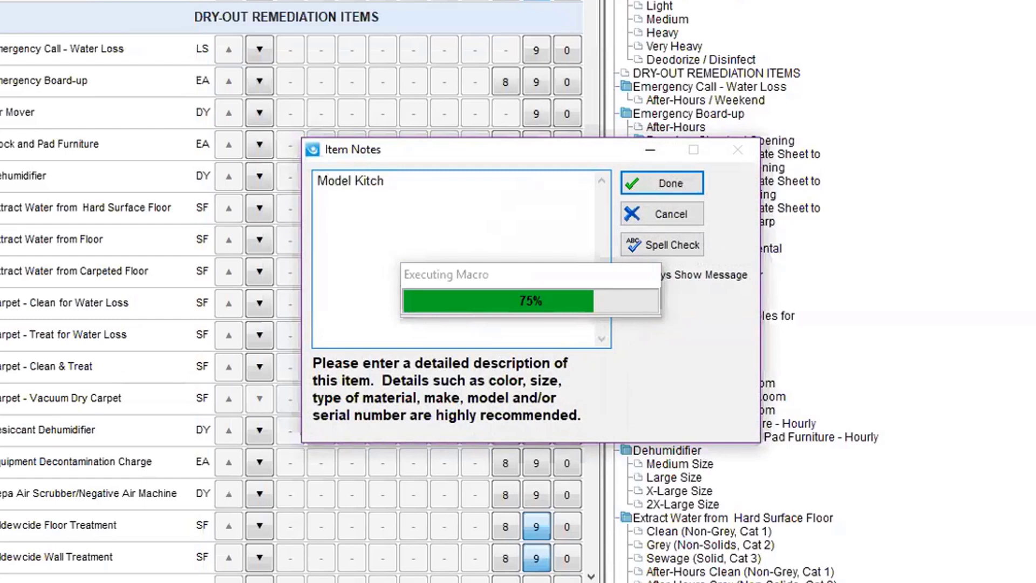
{"action": "type", "text": "en Aid  123456"}
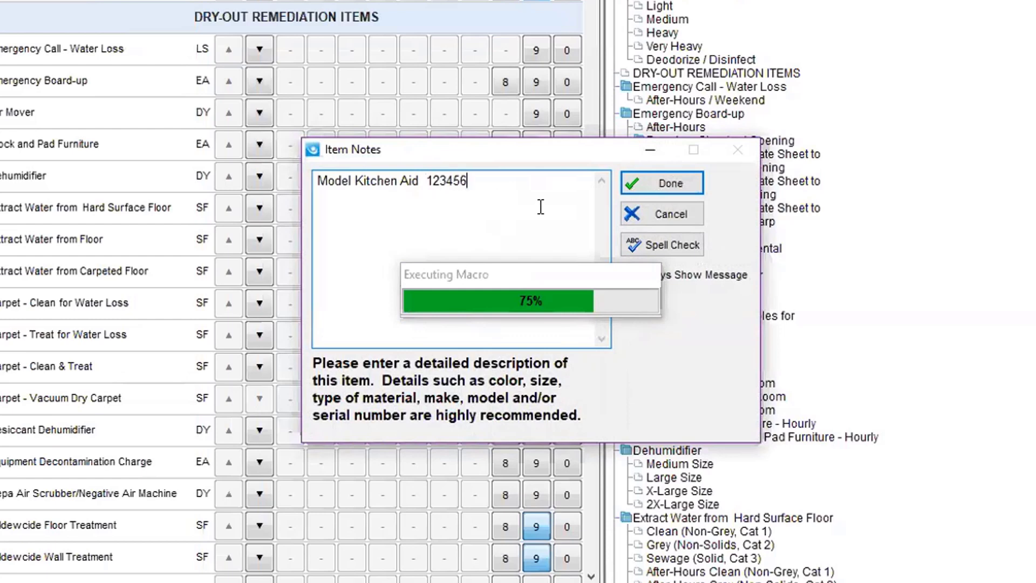
{"action": "left_click", "coordinate": [636, 185]}
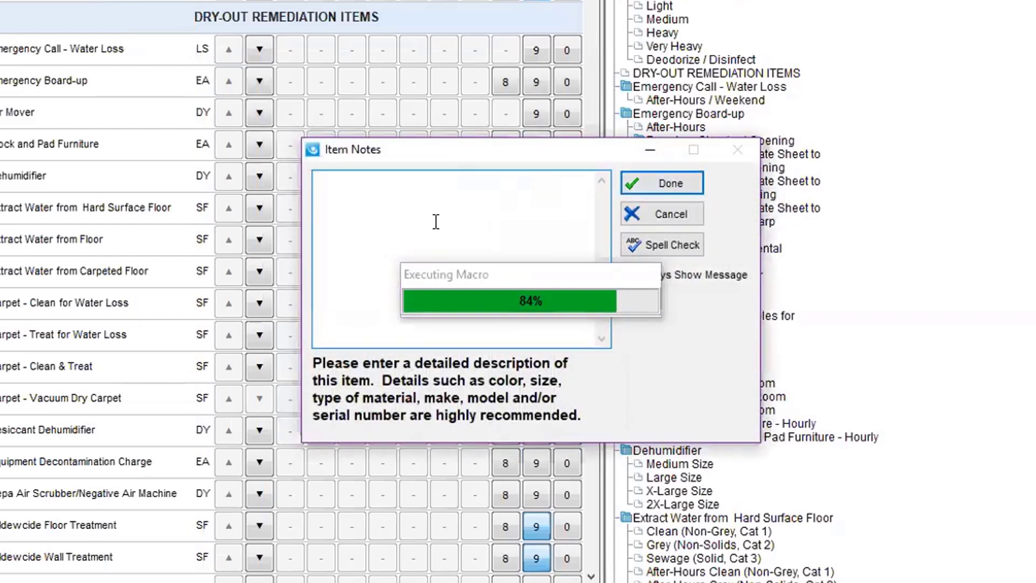
{"action": "type", "text": "Sears"}
{"action": "left_click", "coordinate": [684, 184]}
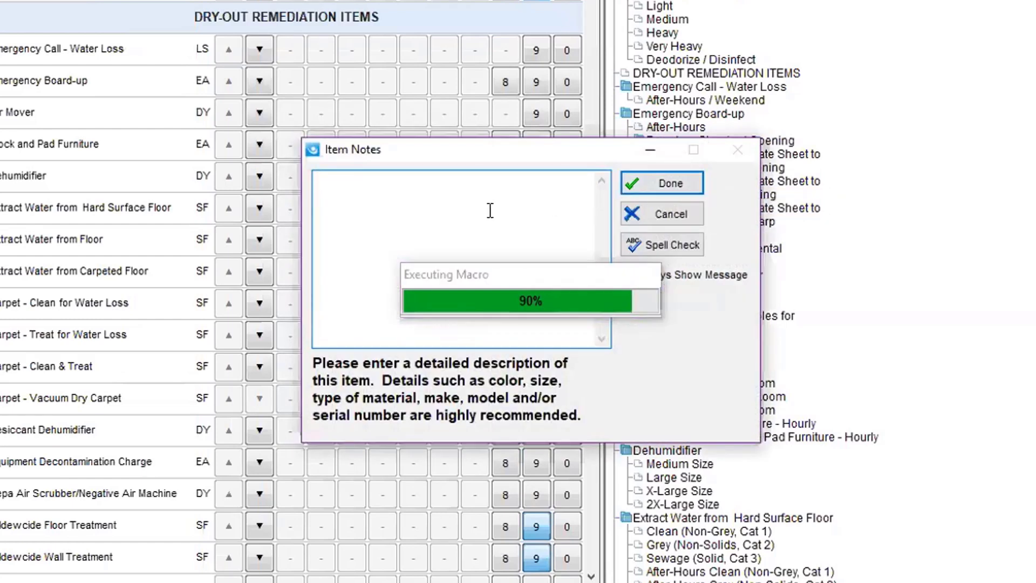
{"action": "type", "text": "Sears"}
{"action": "left_click", "coordinate": [671, 183]}
{"action": "left_click", "coordinate": [459, 225]}
{"action": "type", "text": "Sears"}
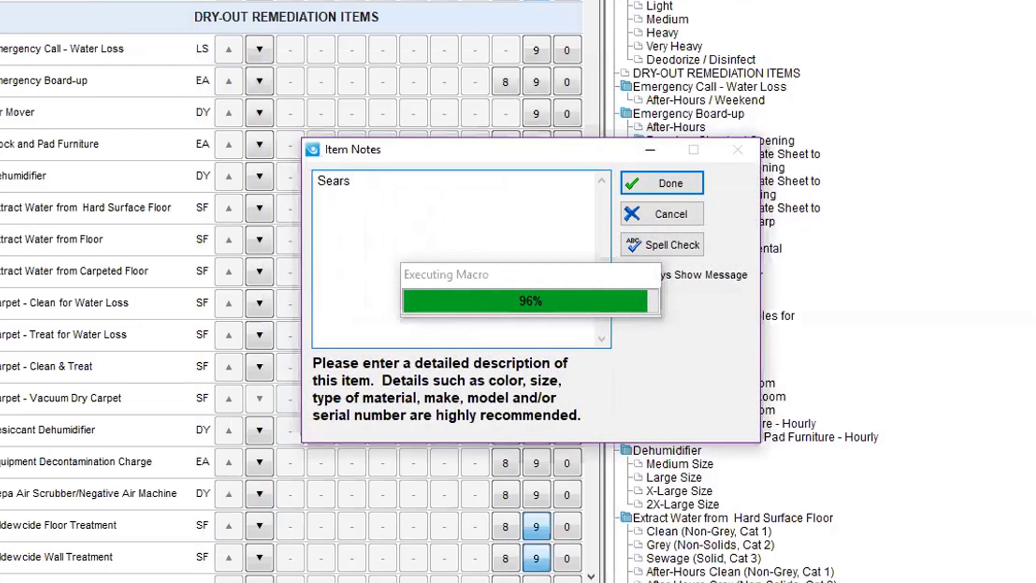
{"action": "left_click", "coordinate": [699, 185]}
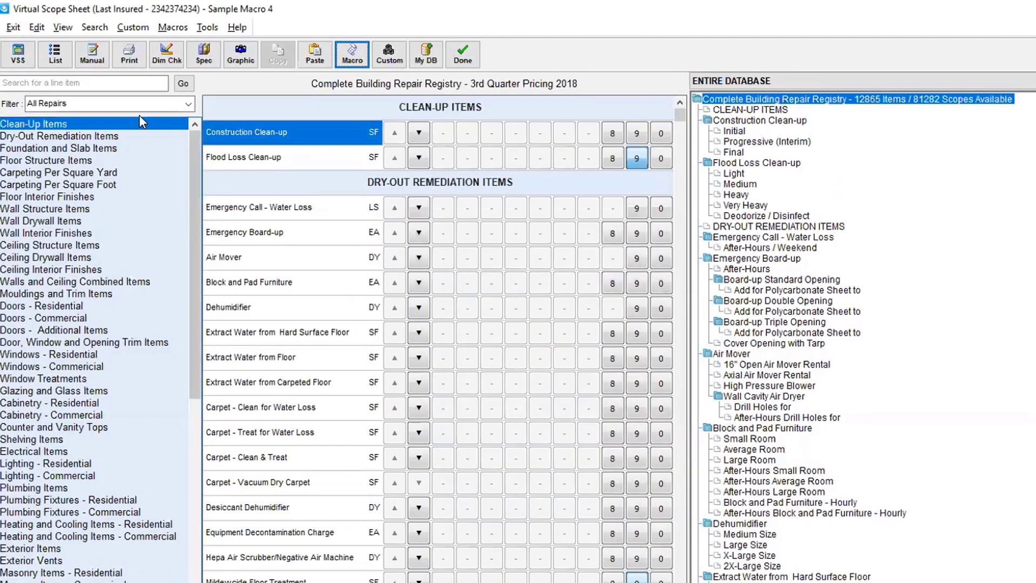
Step: Switch to the priced List view and inspect the Paint Walls (1 Coat) and Replace Wall Drywall items
{"action": "left_click", "coordinate": [57, 57]}
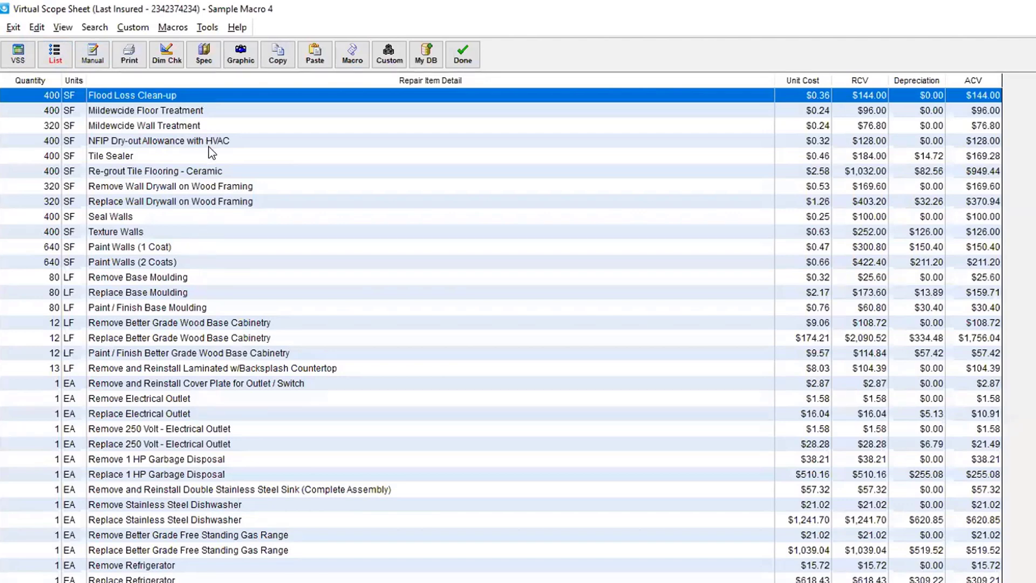
{"action": "double_click", "coordinate": [111, 248]}
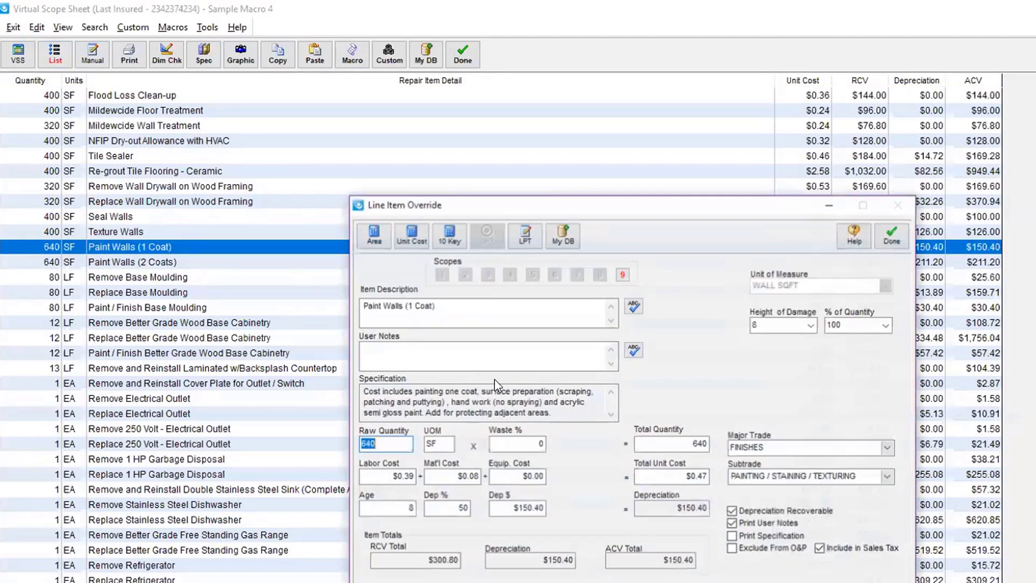
{"action": "left_click", "coordinate": [892, 235]}
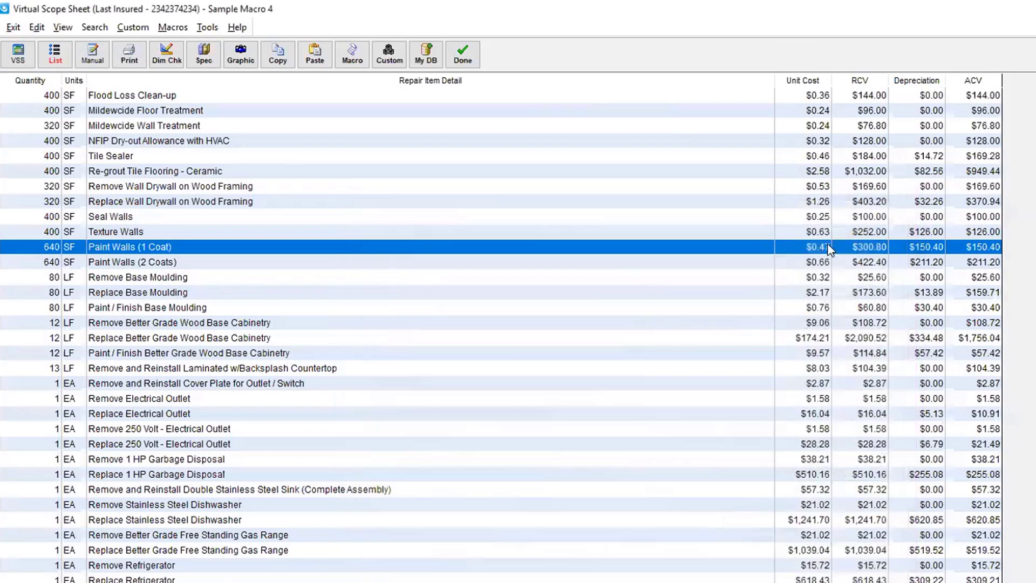
{"action": "double_click", "coordinate": [194, 204]}
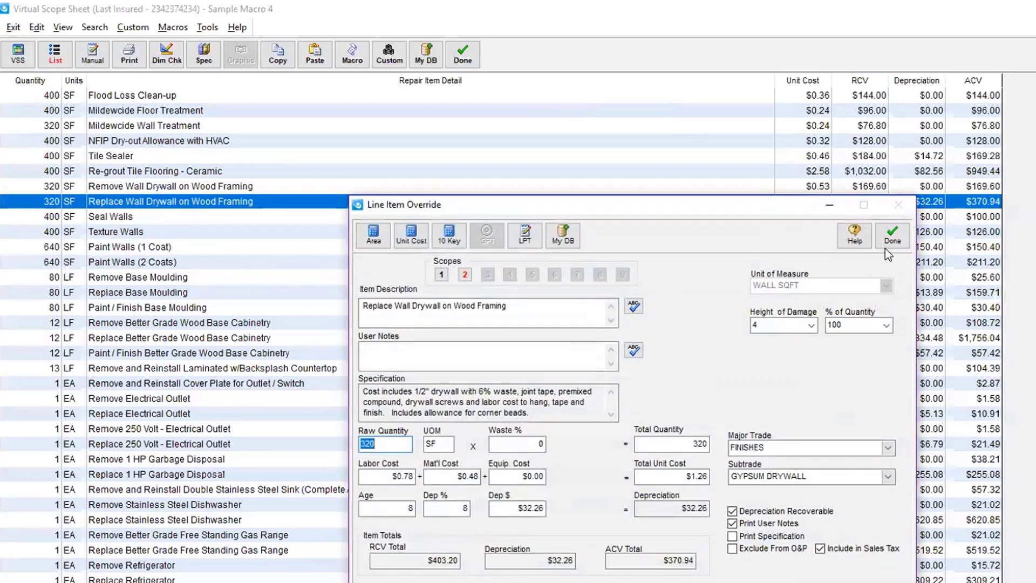
{"action": "left_click", "coordinate": [892, 236]}
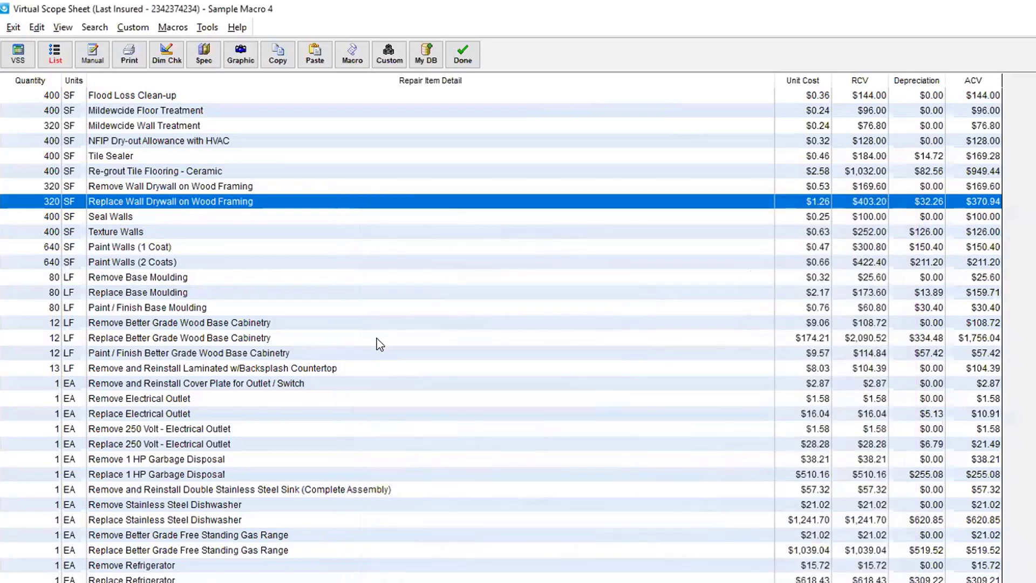
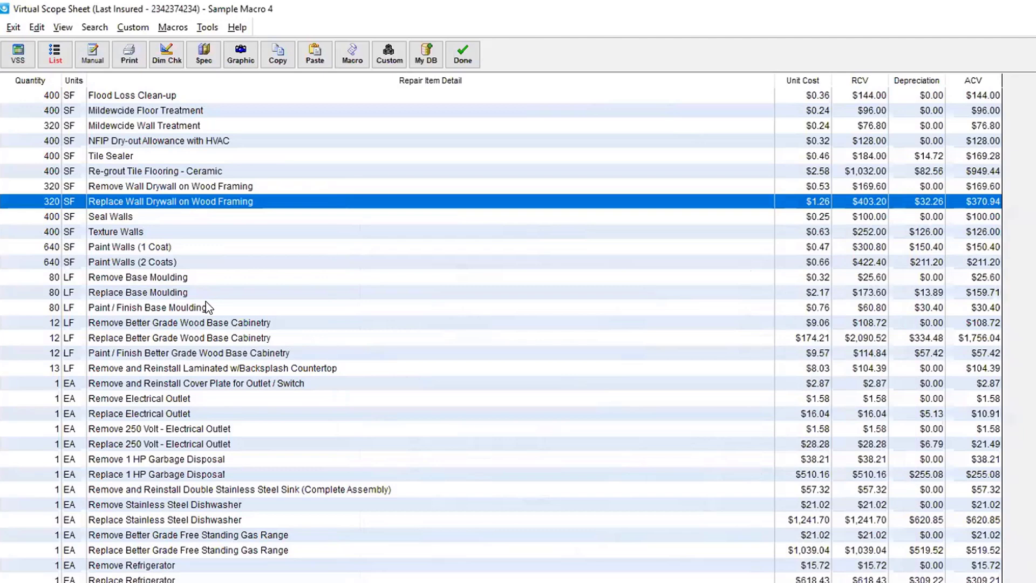
Step: Delete the Remove and Replace Electrical Outlet lines from Sample Macro 4, choosing All
{"action": "left_click", "coordinate": [167, 430]}
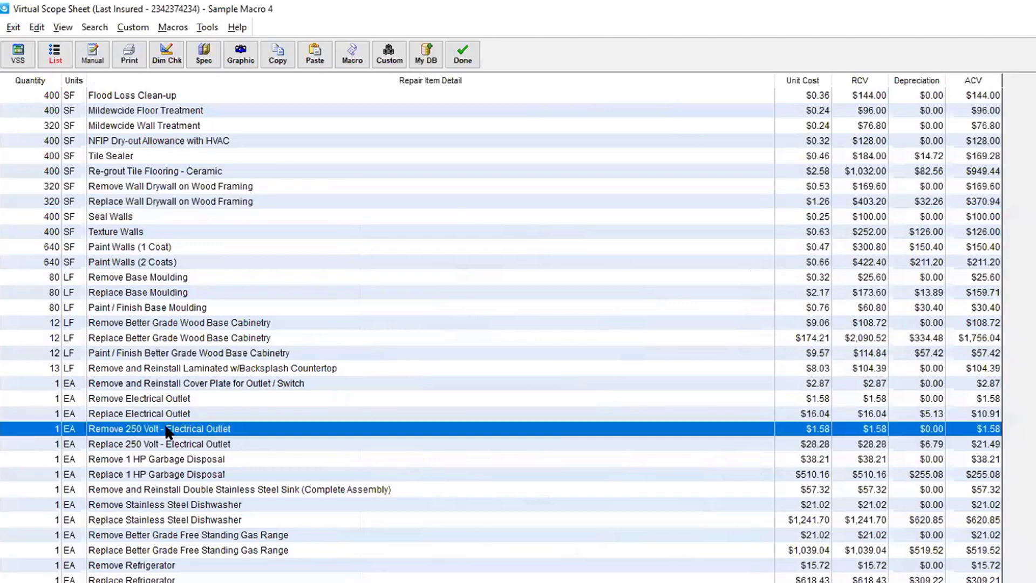
{"action": "left_click", "coordinate": [148, 400]}
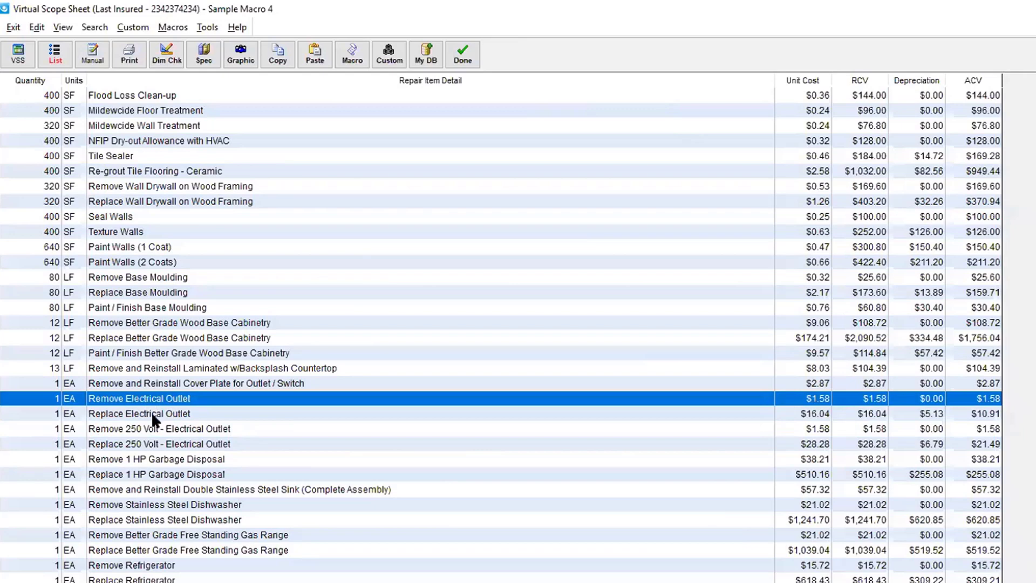
{"action": "left_click", "coordinate": [151, 413], "text": "shift"}
{"action": "right_click", "coordinate": [151, 413]}
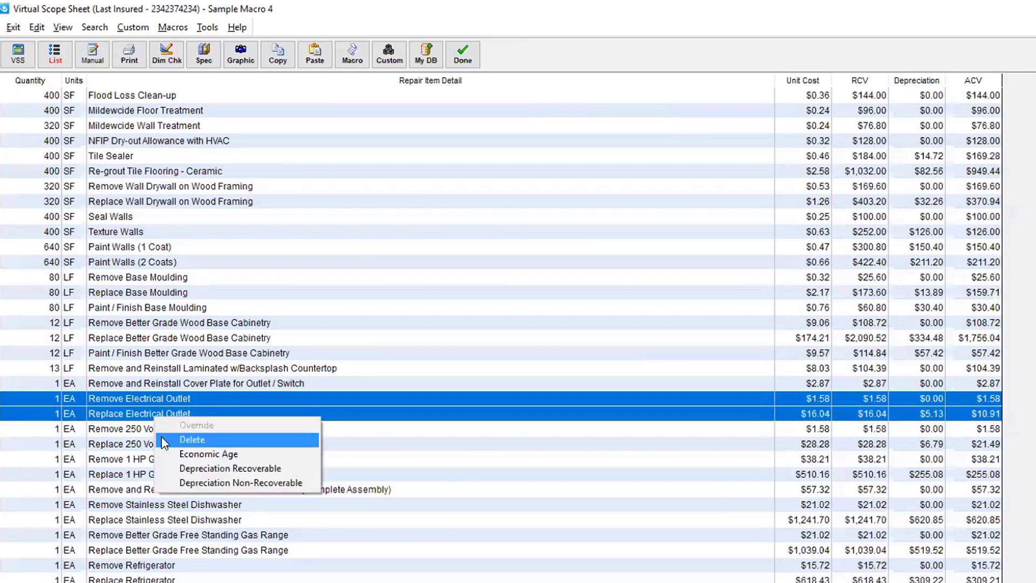
{"action": "left_click", "coordinate": [161, 437]}
{"action": "left_click", "coordinate": [728, 392]}
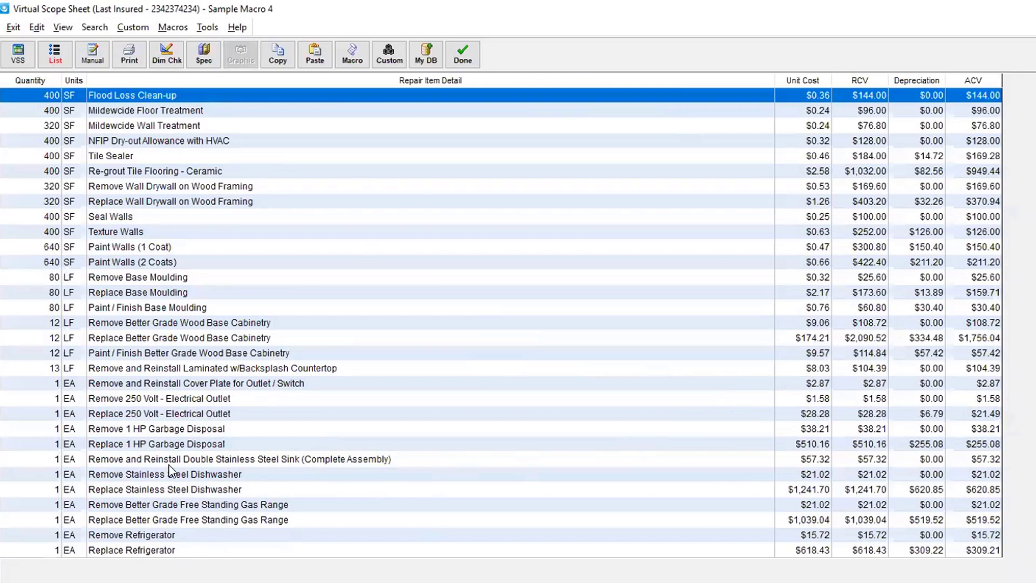
Step: Review the Replace and Remove Stainless Steel Dishwasher override details, then close the scope sheet
{"action": "double_click", "coordinate": [216, 488]}
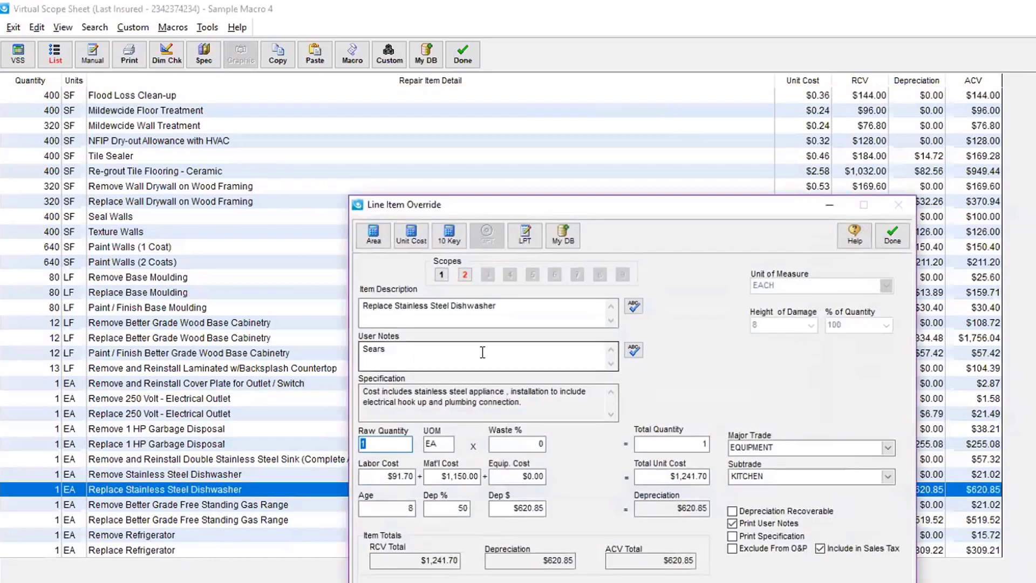
{"action": "left_click", "coordinate": [892, 236]}
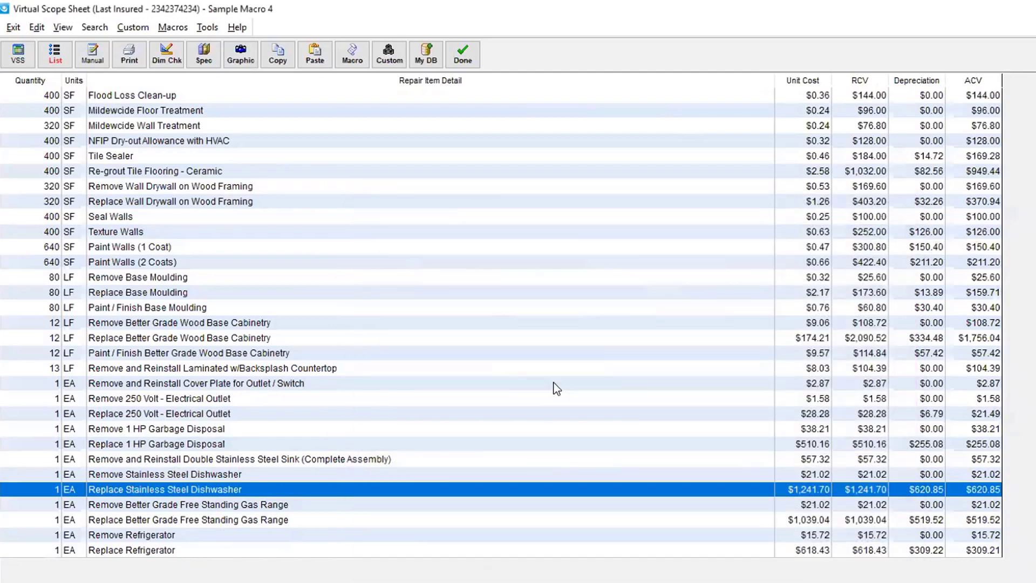
{"action": "double_click", "coordinate": [464, 474]}
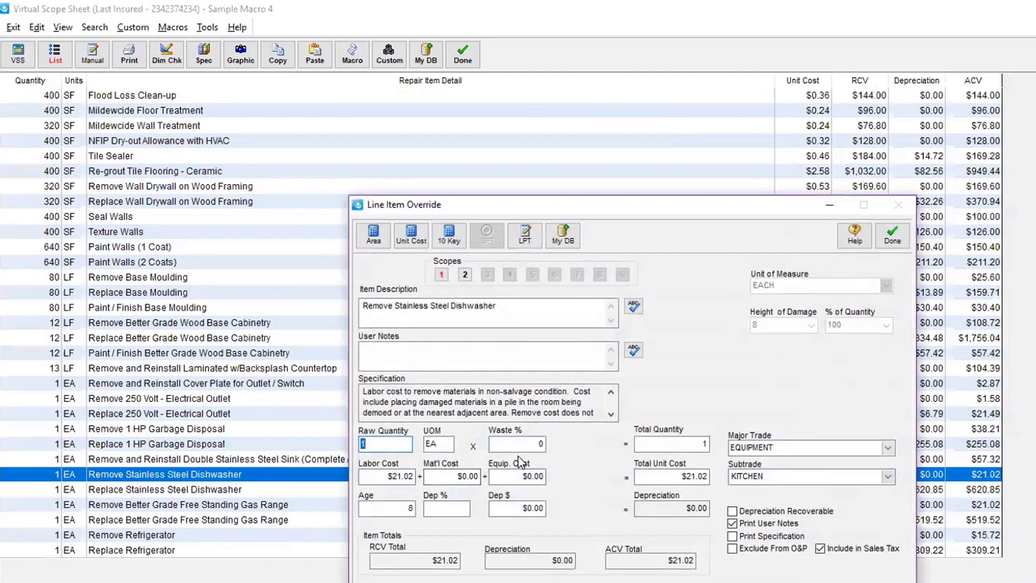
{"action": "left_click", "coordinate": [892, 236]}
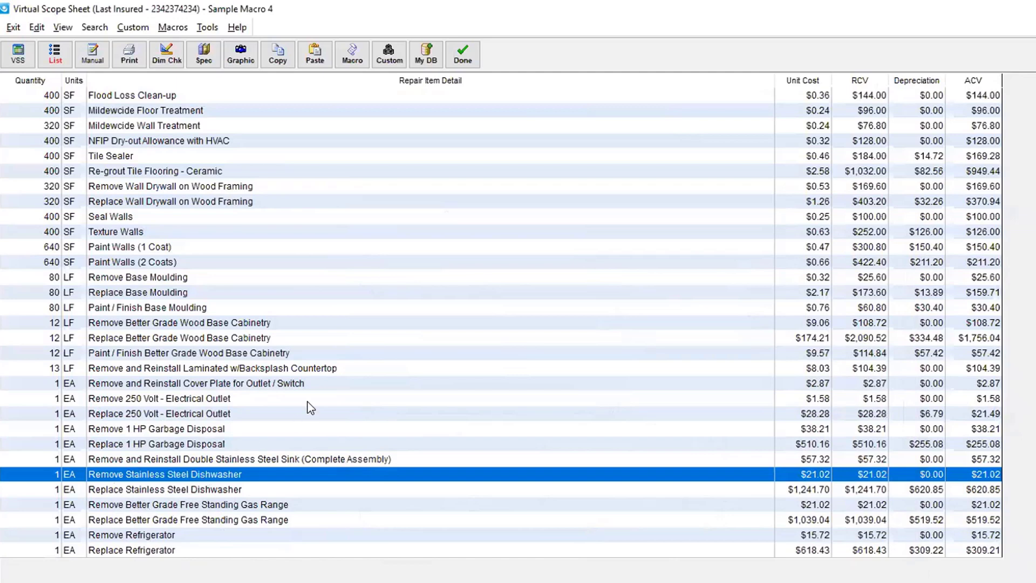
{"action": "left_click", "coordinate": [464, 53]}
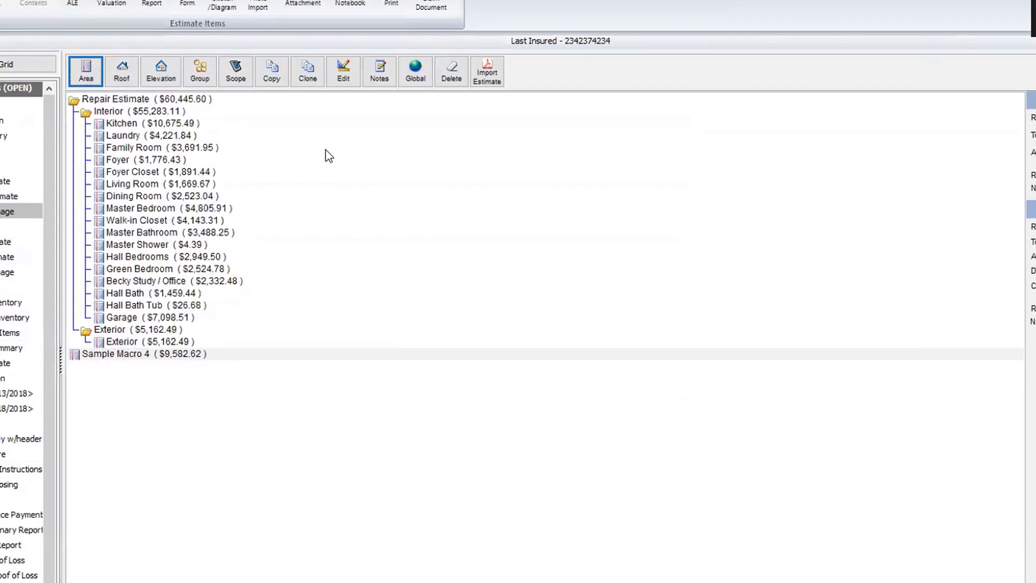
Step: Create a Bedroom 1 area with length 10 and width 10, then open its scope
{"action": "left_click", "coordinate": [86, 78]}
{"action": "left_click", "coordinate": [464, 103]}
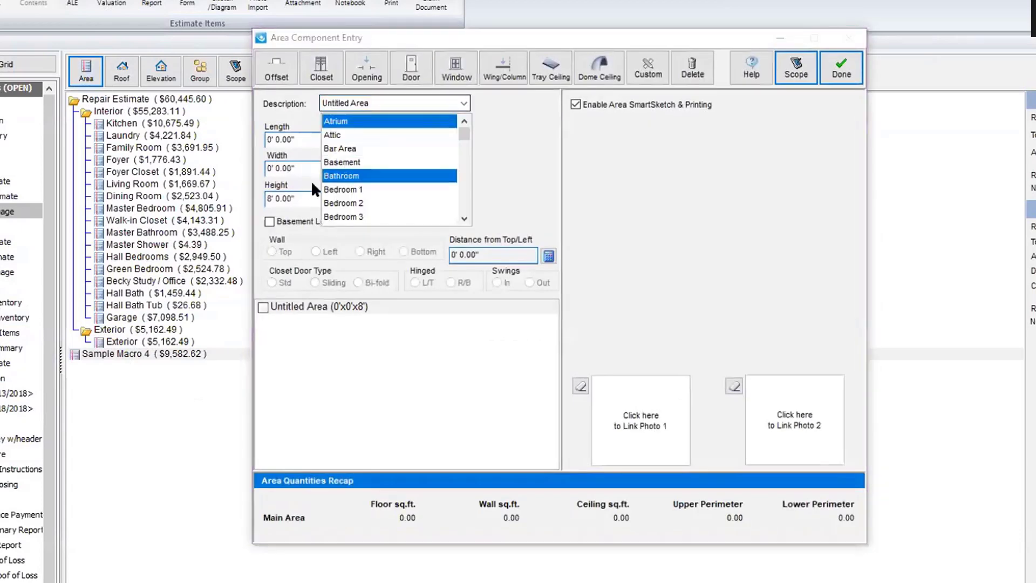
{"action": "left_click", "coordinate": [351, 190]}
{"action": "left_click", "coordinate": [295, 138]}
{"action": "type", "text": "10"}
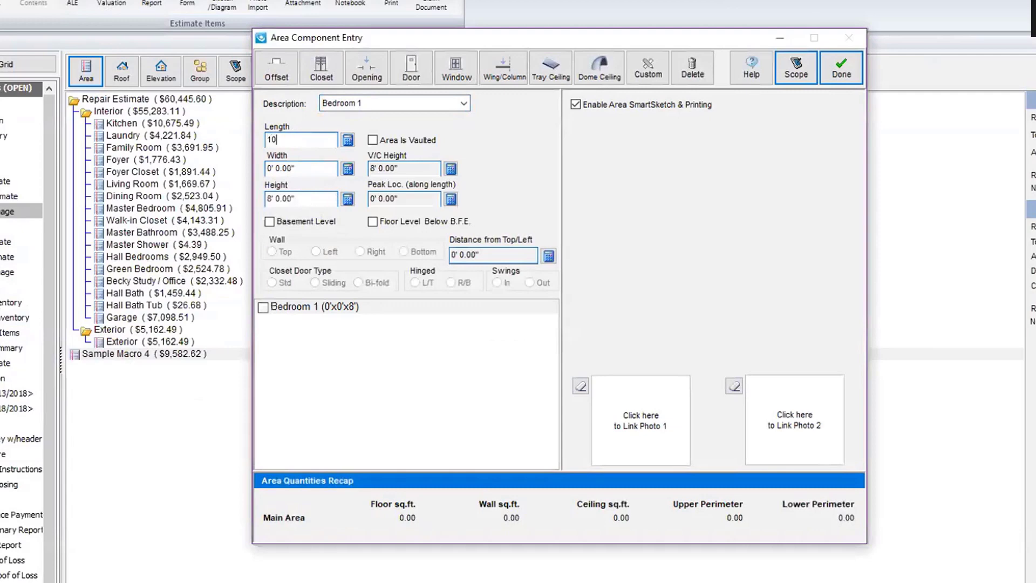
{"action": "key", "text": "Tab"}
{"action": "type", "text": "10' 0.00\""}
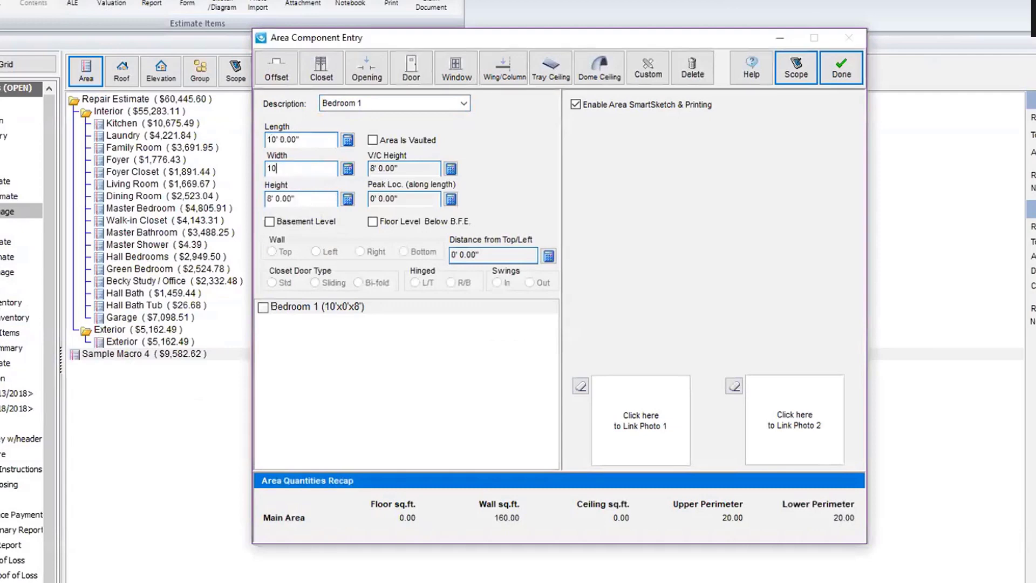
{"action": "key", "text": "Tab"}
{"action": "key", "text": "Tab"}
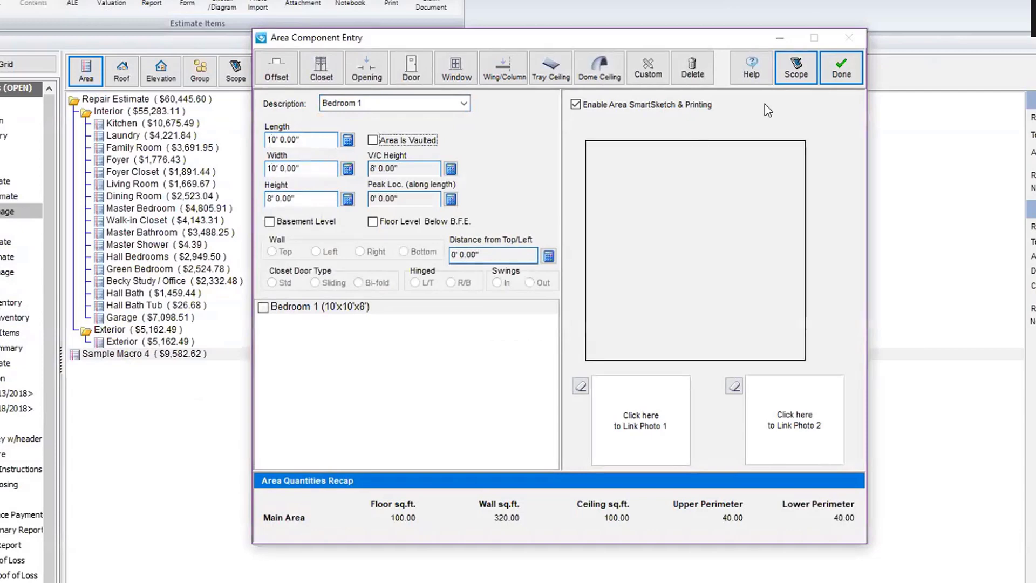
{"action": "left_click", "coordinate": [796, 73]}
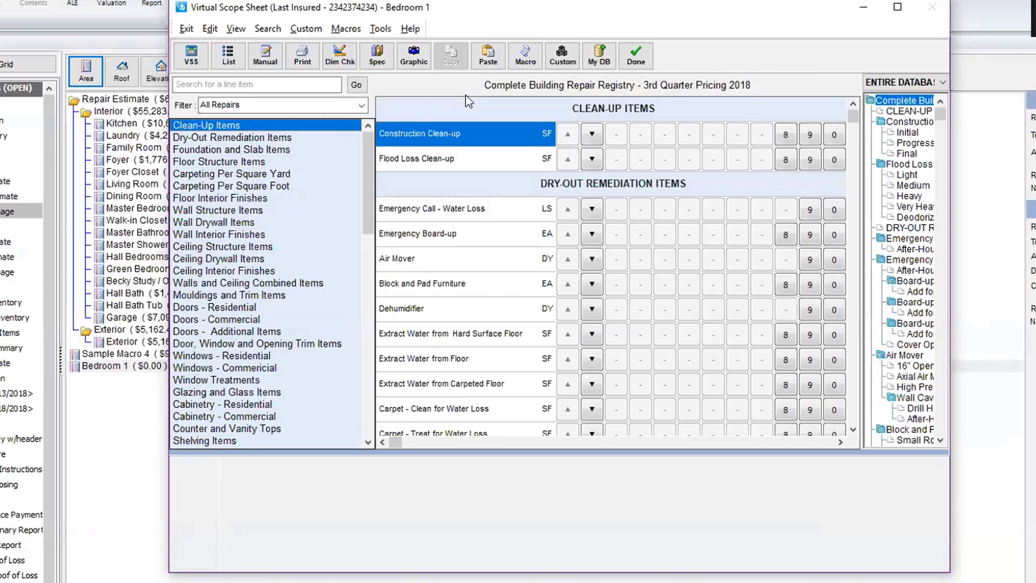
Step: Apply the ASS-R/R Dry w Paint macro using original values and review Bedroom 1's item list
{"action": "left_click", "coordinate": [525, 54]}
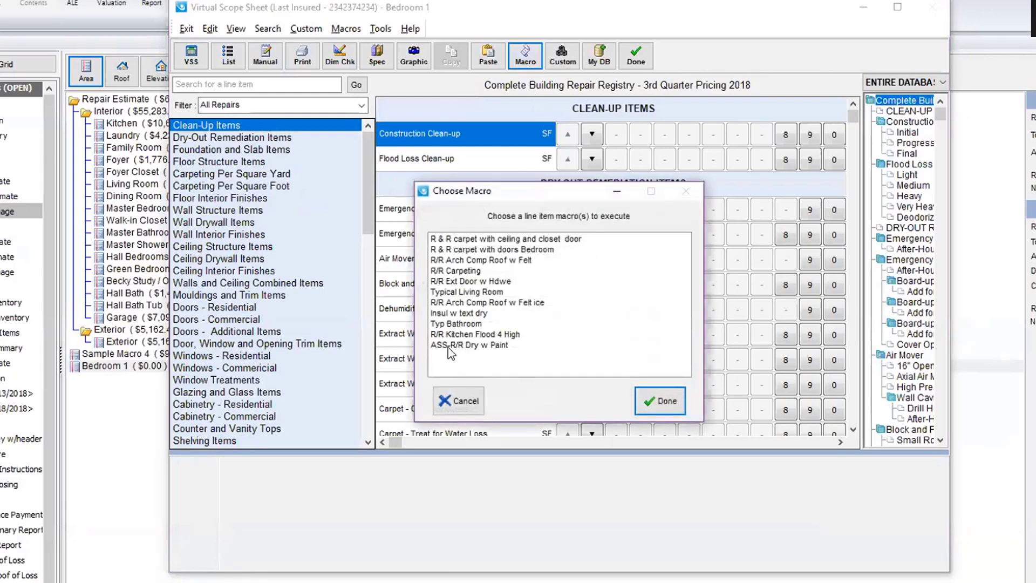
{"action": "left_click", "coordinate": [448, 346]}
{"action": "left_click", "coordinate": [660, 400]}
{"action": "left_click", "coordinate": [391, 360]}
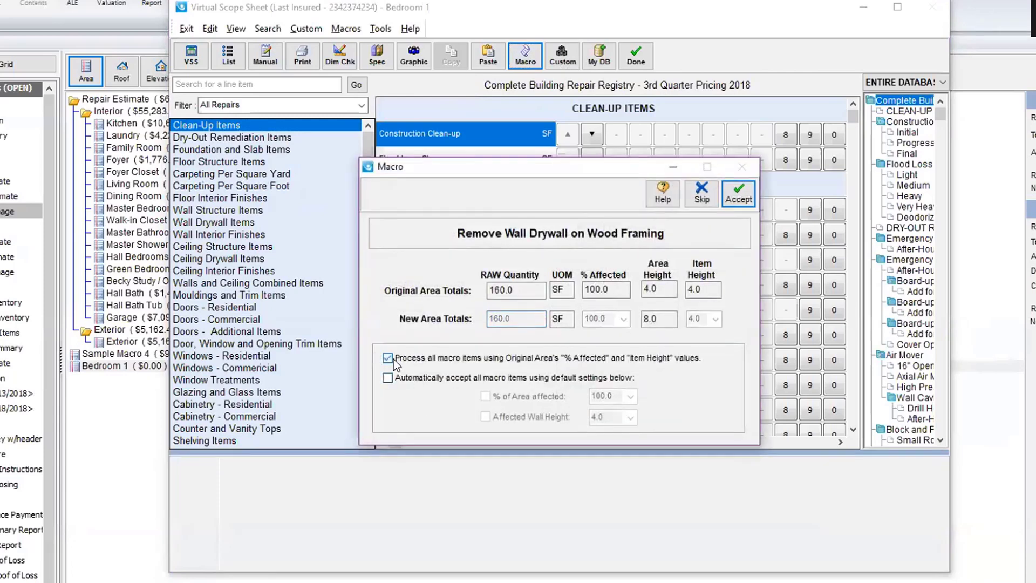
{"action": "left_click", "coordinate": [734, 192]}
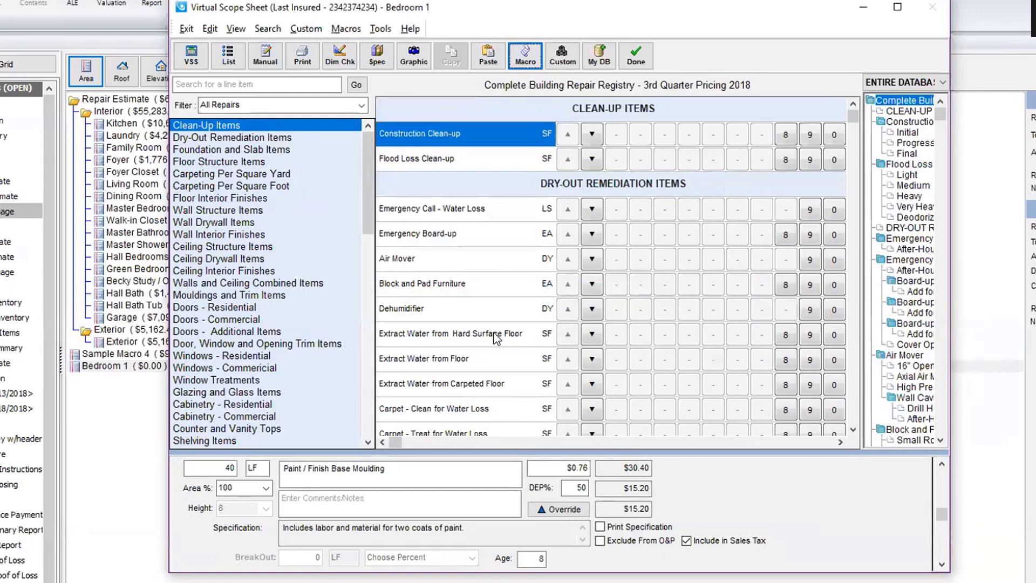
{"action": "left_click", "coordinate": [228, 55]}
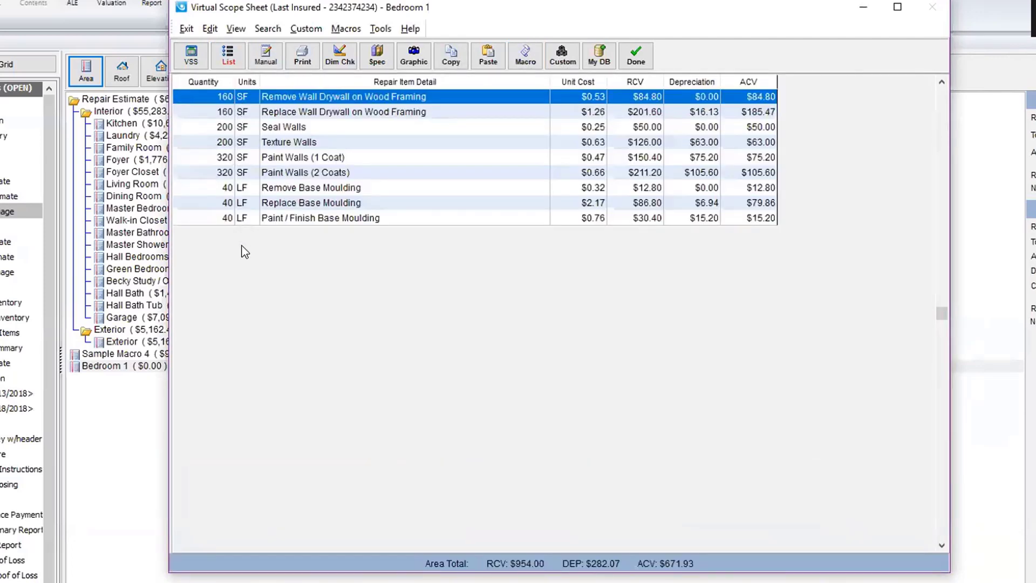
{"action": "left_click", "coordinate": [648, 61]}
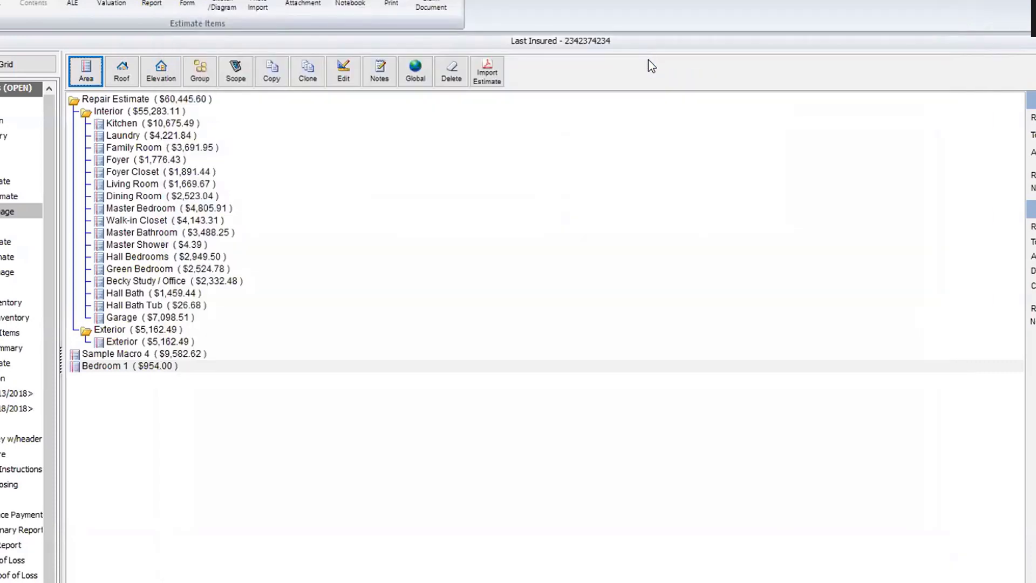
Step: Delete the Sample Macro 4 area from the estimate
{"action": "left_click", "coordinate": [133, 355]}
{"action": "right_click", "coordinate": [135, 357]}
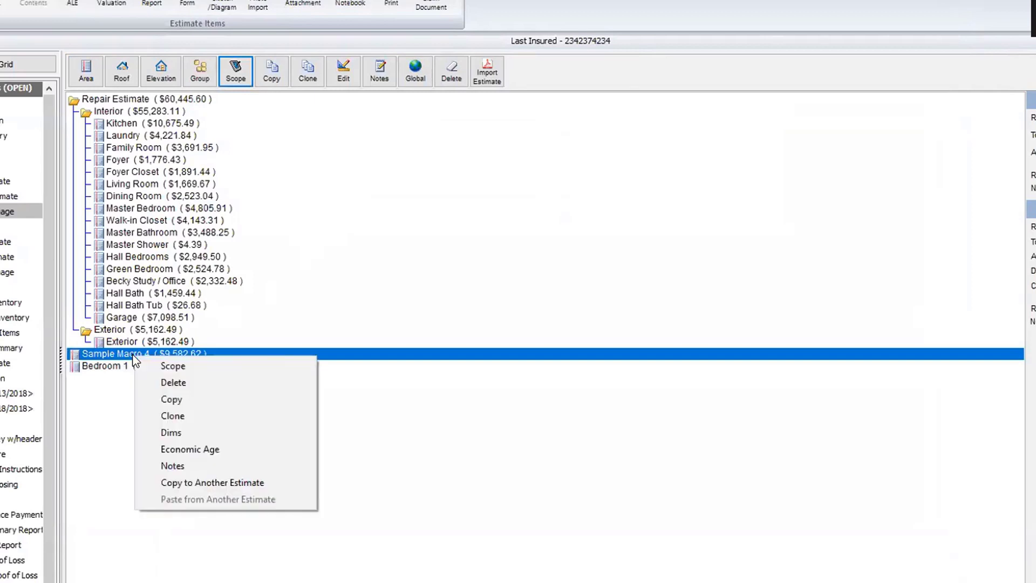
{"action": "left_click", "coordinate": [154, 384]}
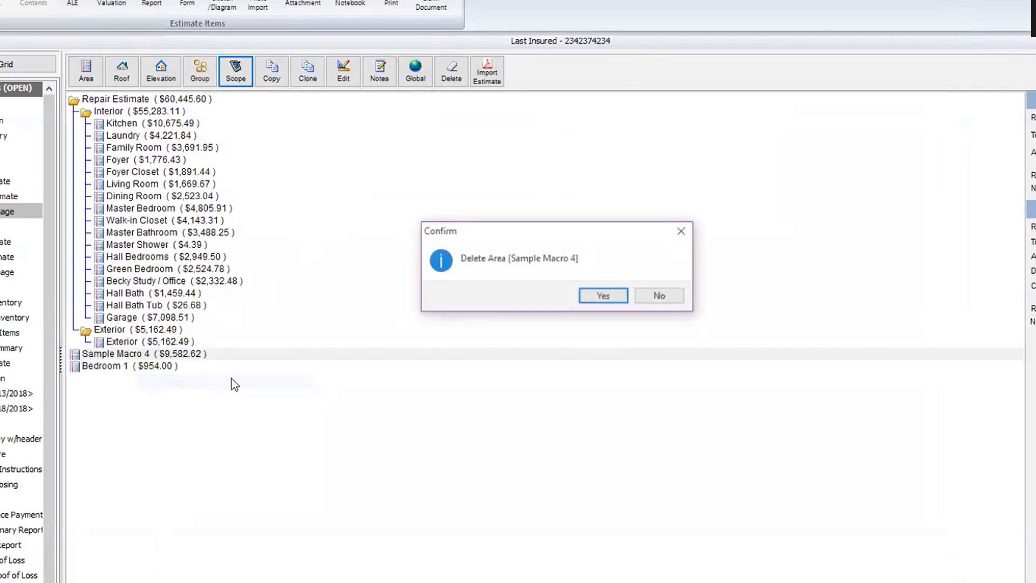
{"action": "left_click", "coordinate": [591, 297]}
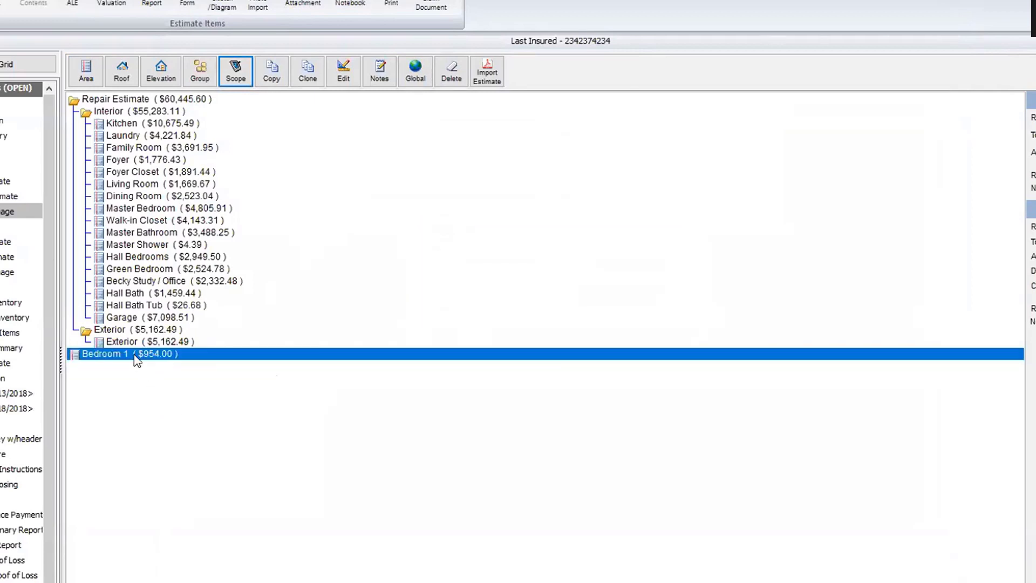
Step: Delete the Bedroom 1 area, then select the Master Bedroom room
{"action": "right_click", "coordinate": [137, 360]}
{"action": "left_click", "coordinate": [171, 385]}
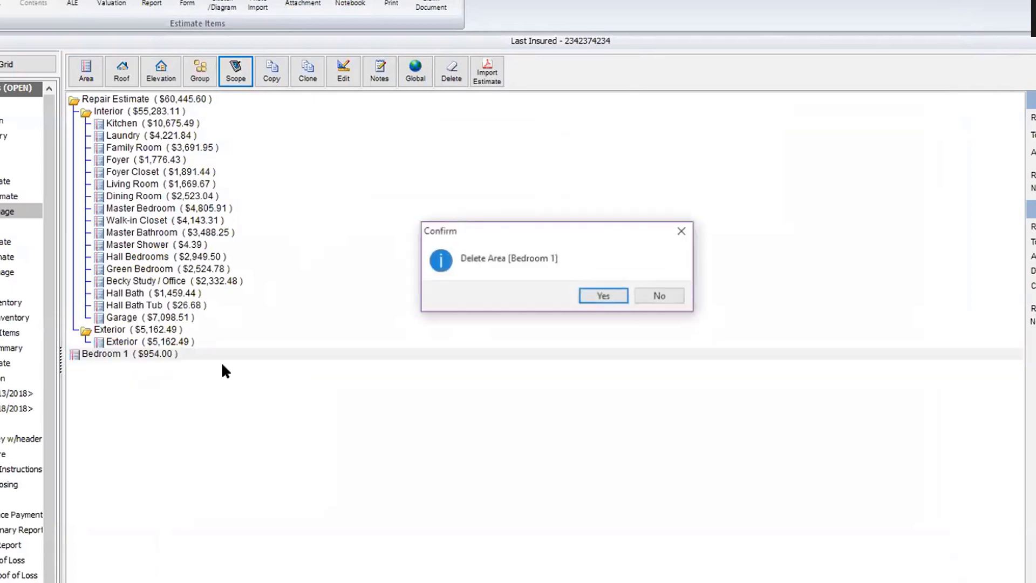
{"action": "left_click", "coordinate": [605, 296]}
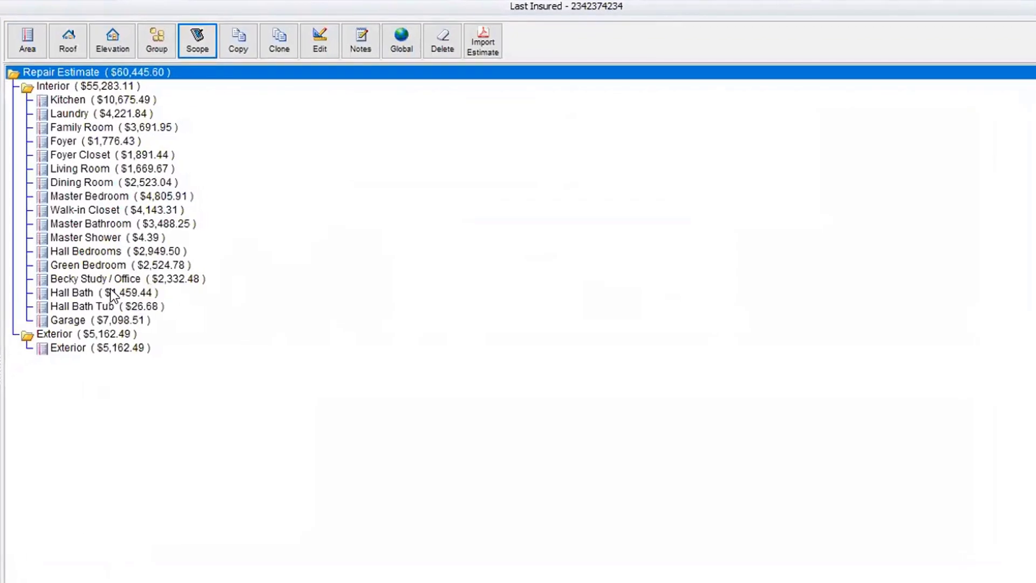
{"action": "left_click", "coordinate": [93, 253]}
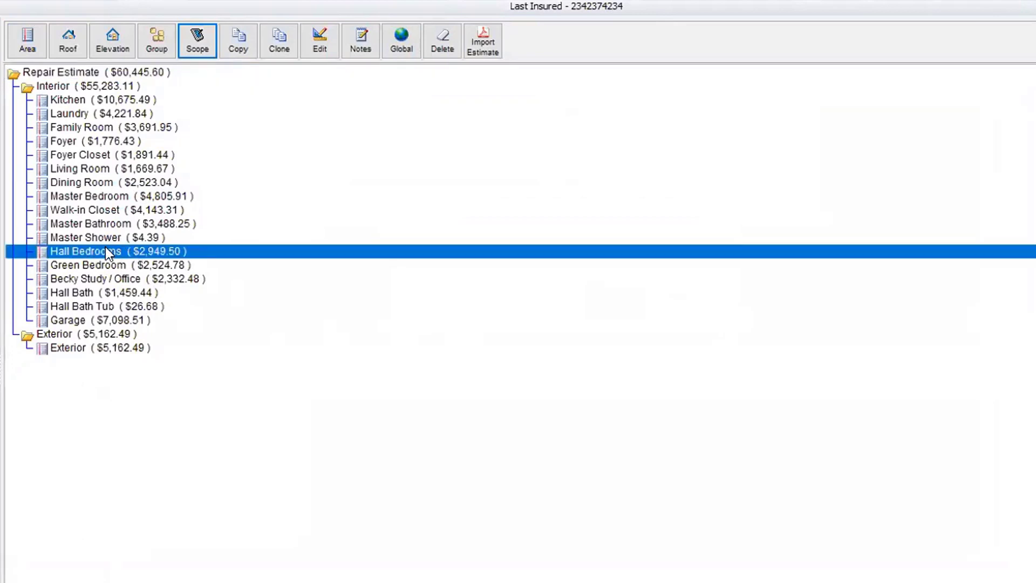
{"action": "left_click", "coordinate": [66, 194]}
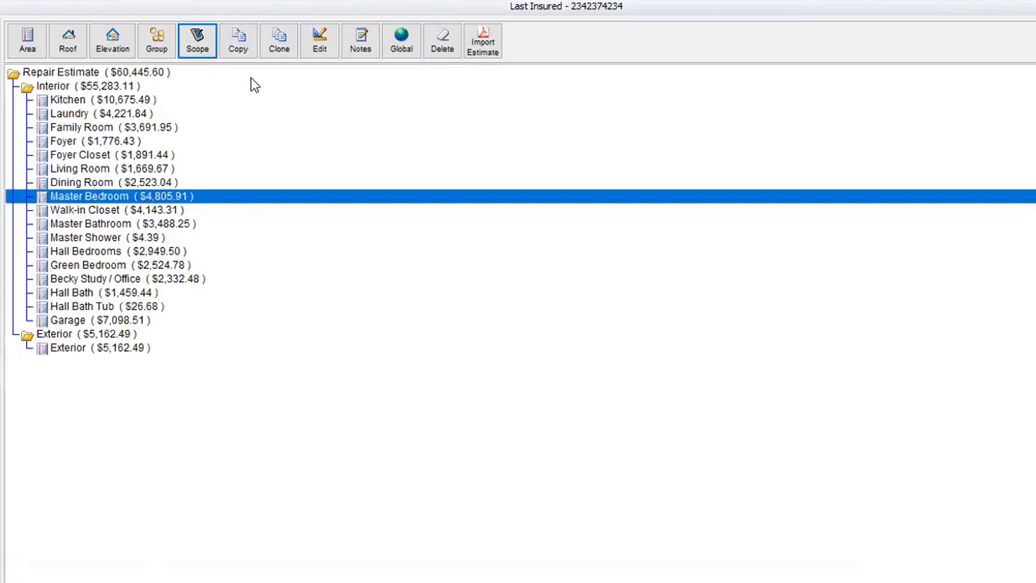
Step: Copy the Master Bedroom area and rename the copy '2 nd.Master Bedroom'
{"action": "left_click", "coordinate": [239, 47]}
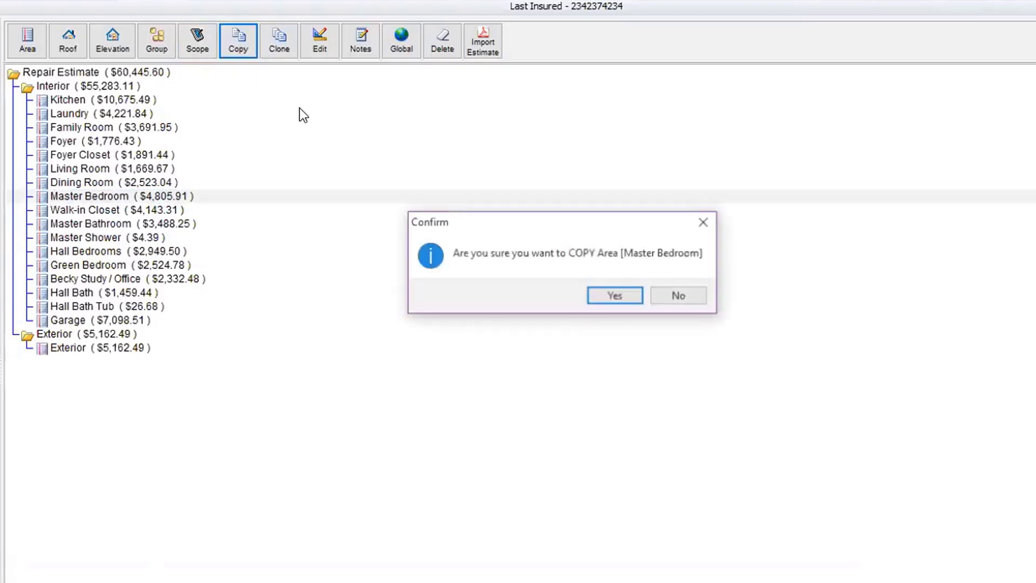
{"action": "left_click", "coordinate": [610, 296]}
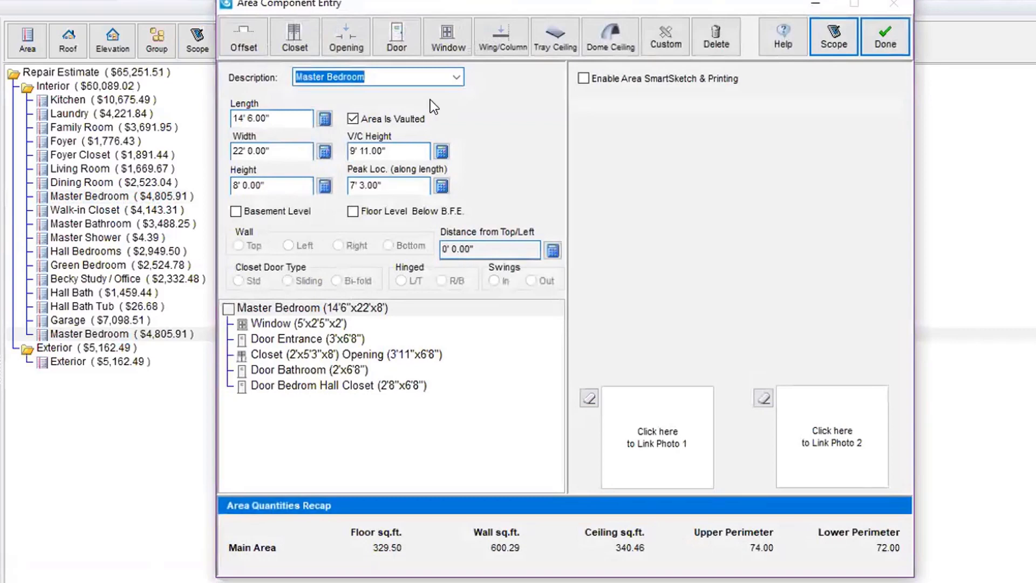
{"action": "left_click", "coordinate": [393, 76]}
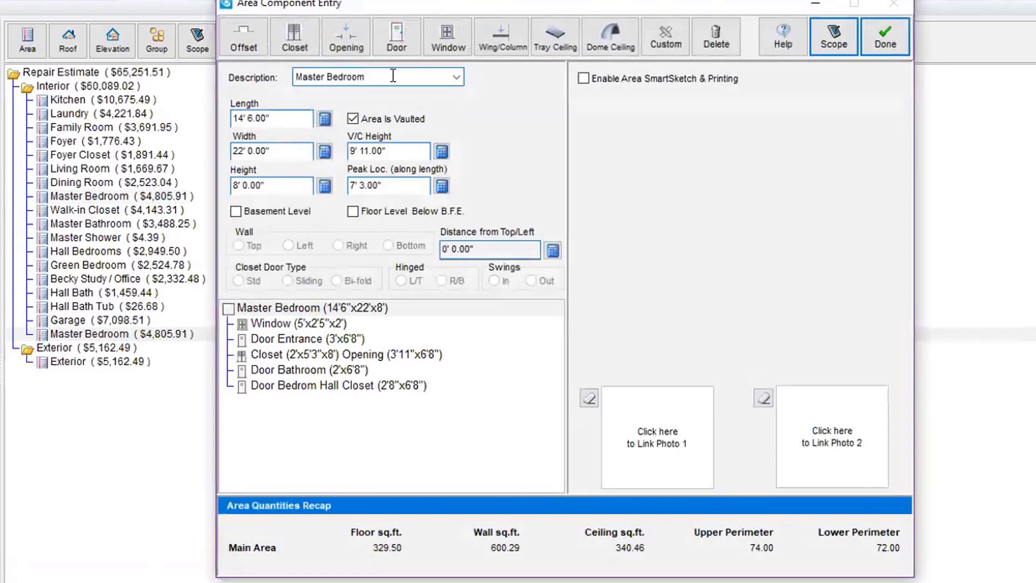
{"action": "key", "text": "Home"}
{"action": "type", "text": "2 "}
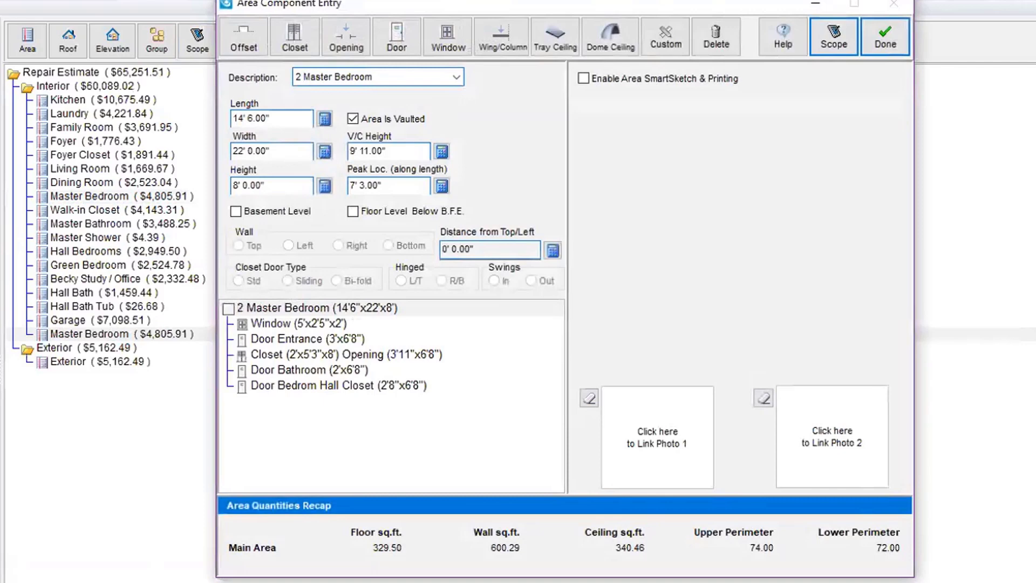
{"action": "type", "text": "nd."}
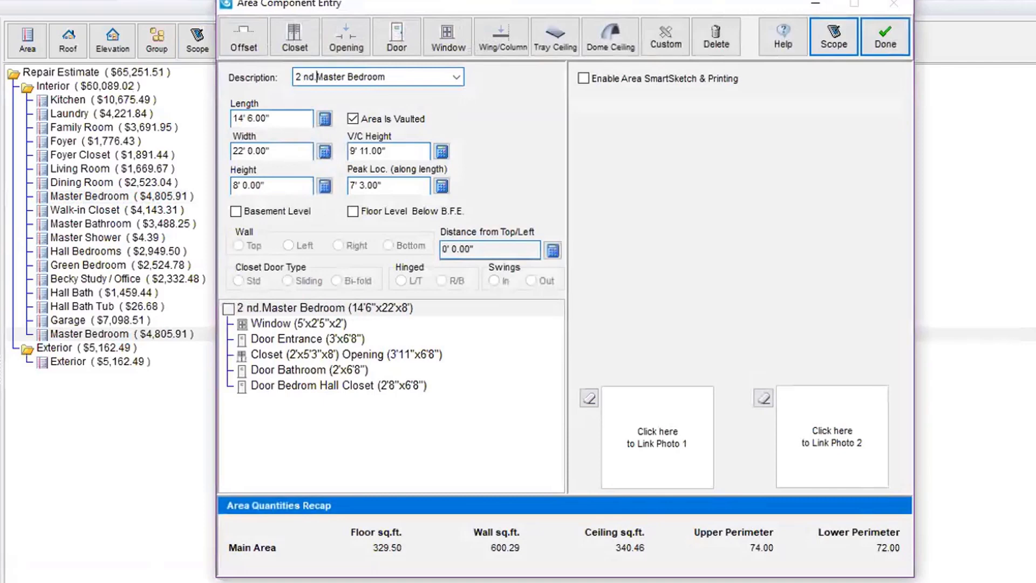
Step: Change the copied room's length to 18 feet and save the area
{"action": "left_click", "coordinate": [286, 118]}
{"action": "type", "text": "18"}
{"action": "key", "text": "Tab"}
{"action": "key", "text": "Tab"}
{"action": "key", "text": "Tab"}
{"action": "key", "text": "Tab"}
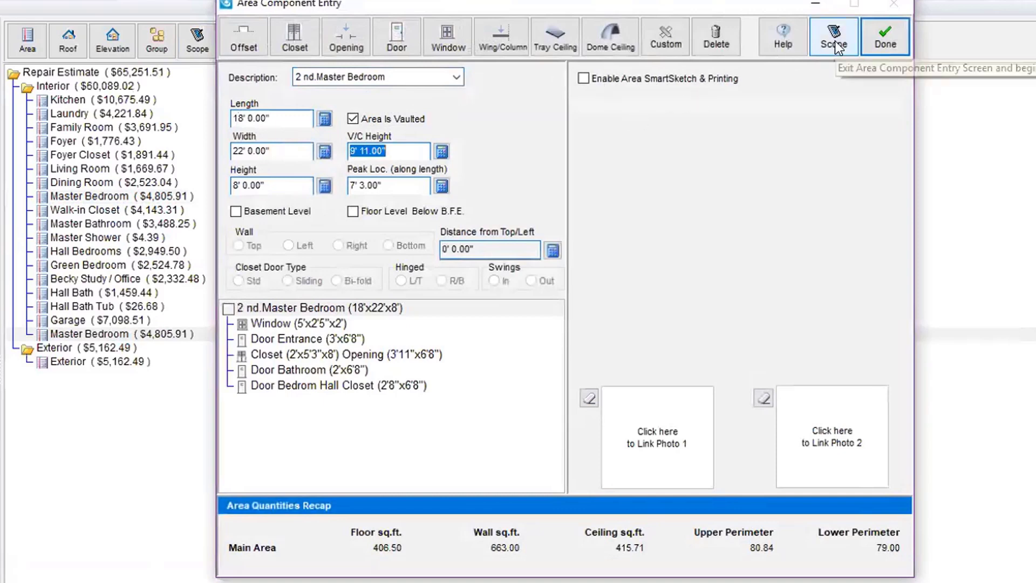
{"action": "left_click", "coordinate": [885, 41]}
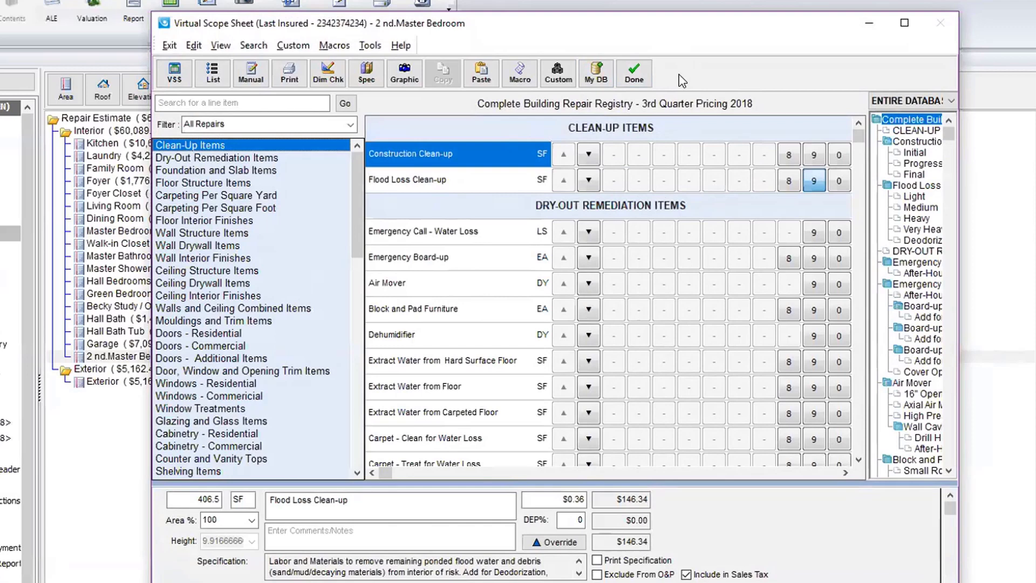
Step: Close the 2 nd.Master Bedroom line-item sheet to return to the estimate tree
{"action": "left_click", "coordinate": [641, 76]}
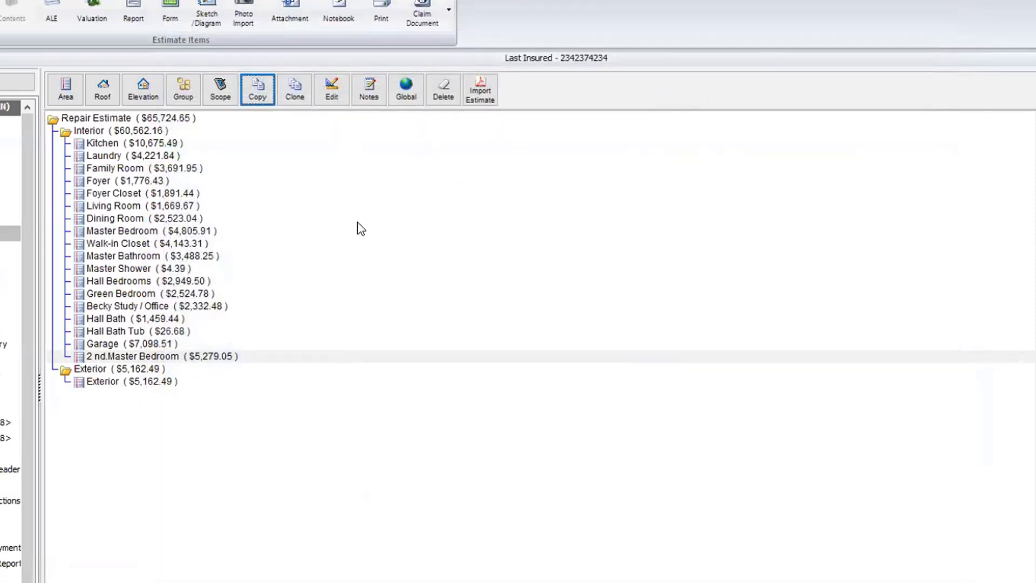
Step: Make 2 clones of 2 nd.Master Bedroom and check one copy's area details
{"action": "left_click", "coordinate": [285, 93]}
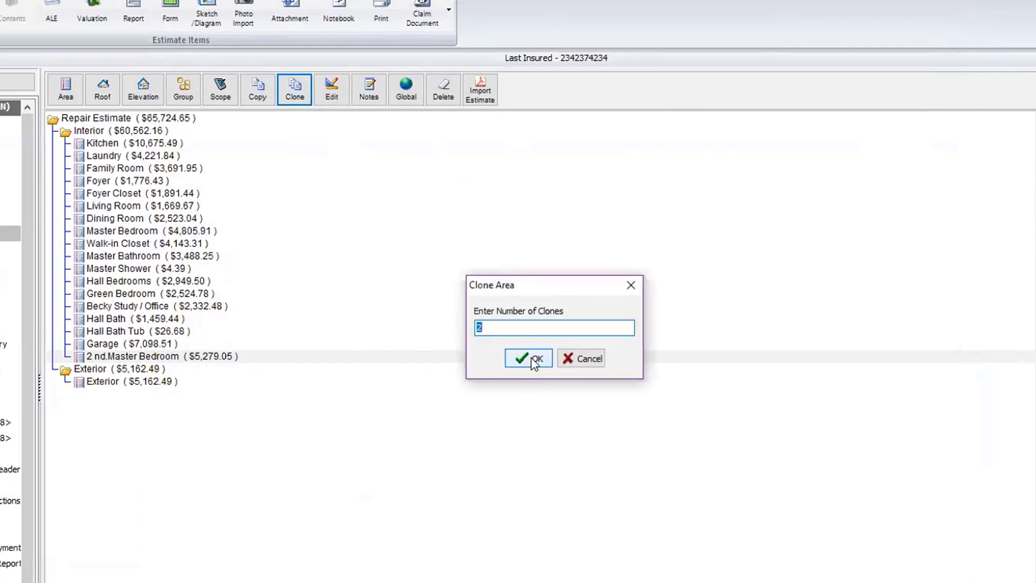
{"action": "left_click", "coordinate": [531, 358]}
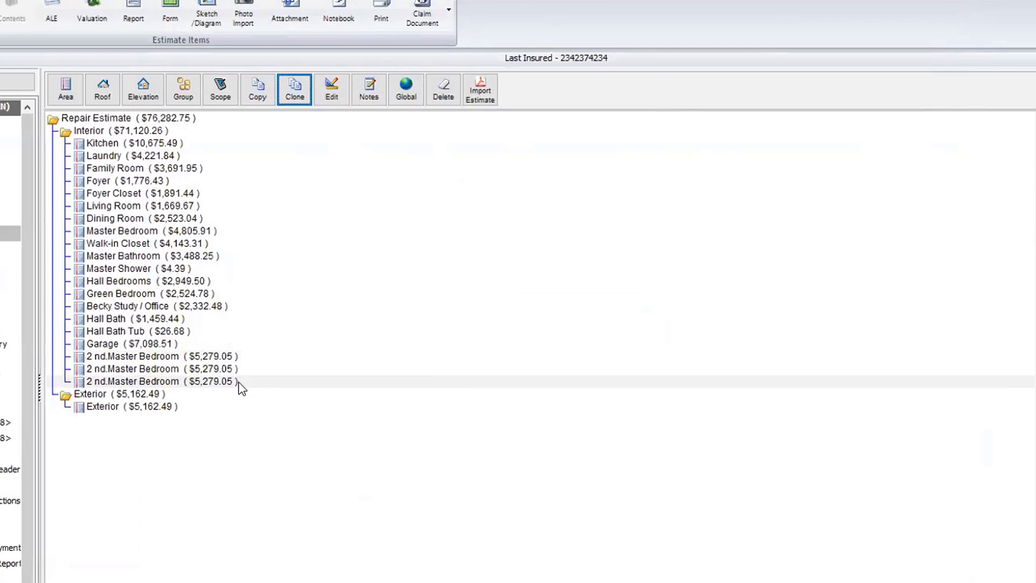
{"action": "left_click", "coordinate": [133, 369]}
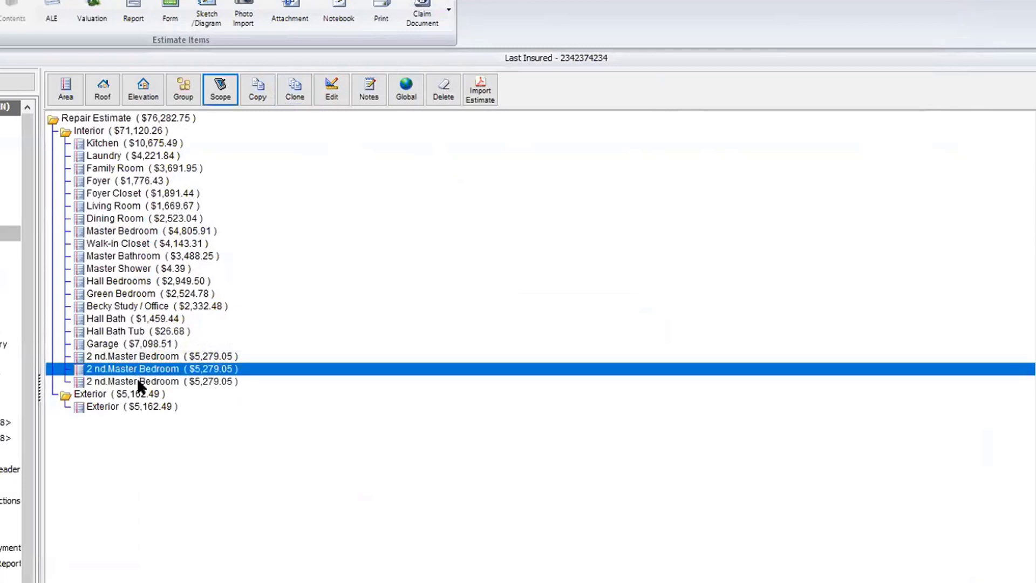
{"action": "left_click", "coordinate": [138, 381]}
{"action": "left_click", "coordinate": [137, 370]}
{"action": "left_click", "coordinate": [331, 93]}
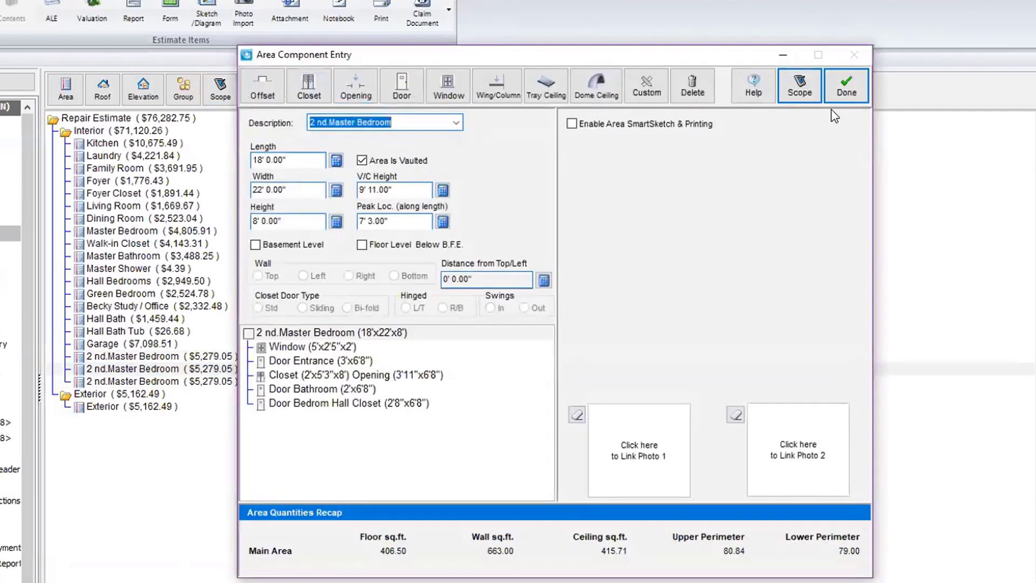
{"action": "left_click", "coordinate": [838, 94]}
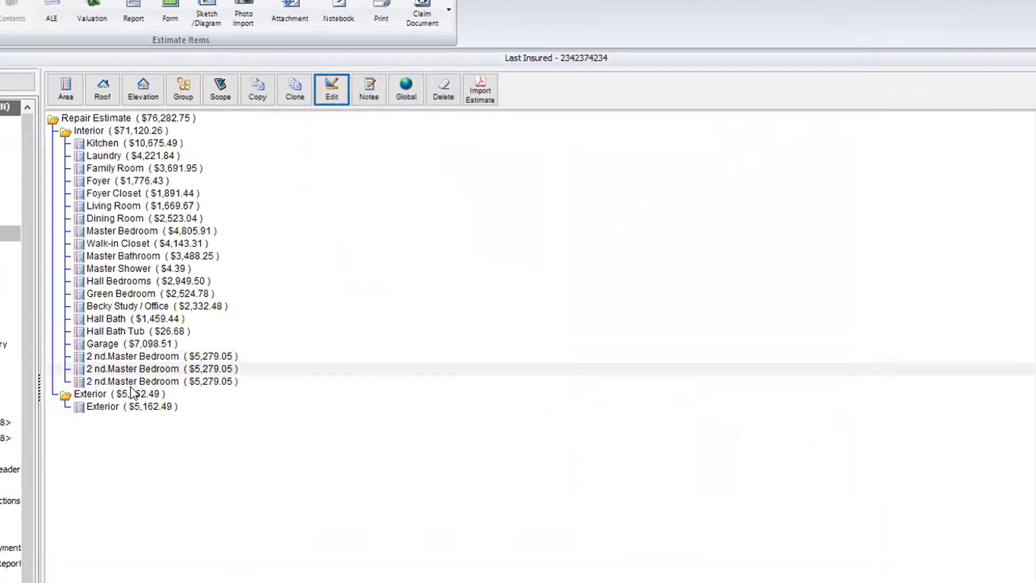
{"action": "left_click", "coordinate": [104, 356]}
Step: Delete the three 2 nd.Master Bedroom areas one by one, confirming each deletion
{"action": "key", "text": "Down"}
{"action": "key", "text": "Down"}
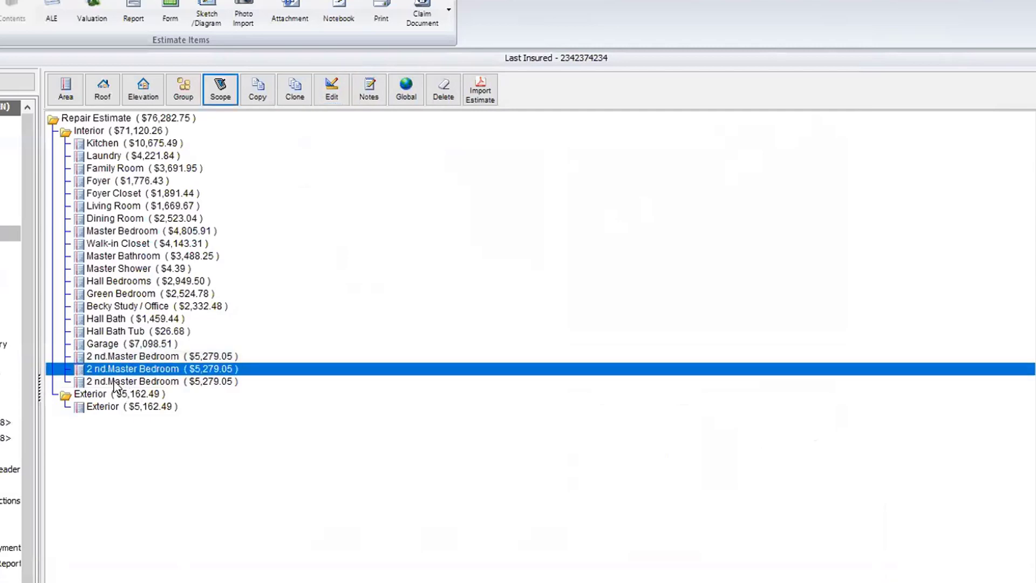
{"action": "left_click", "coordinate": [110, 357]}
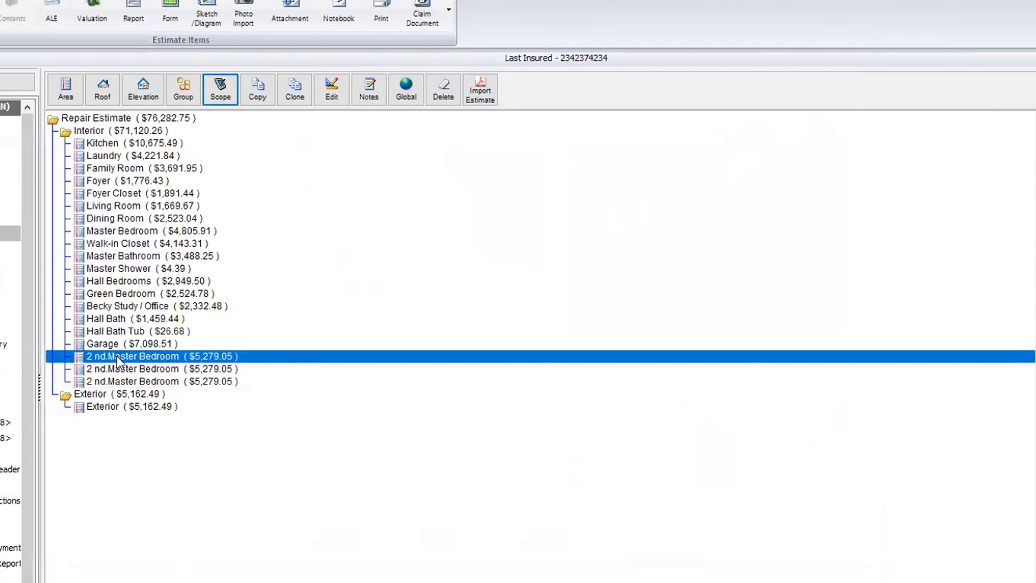
{"action": "left_click", "coordinate": [445, 102]}
{"action": "left_click", "coordinate": [594, 323]}
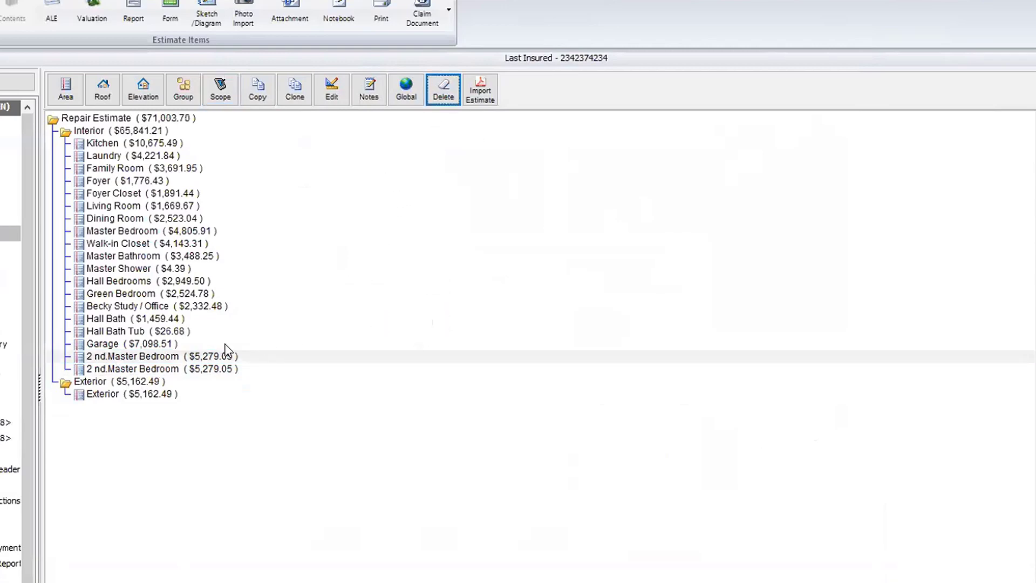
{"action": "left_click", "coordinate": [217, 360]}
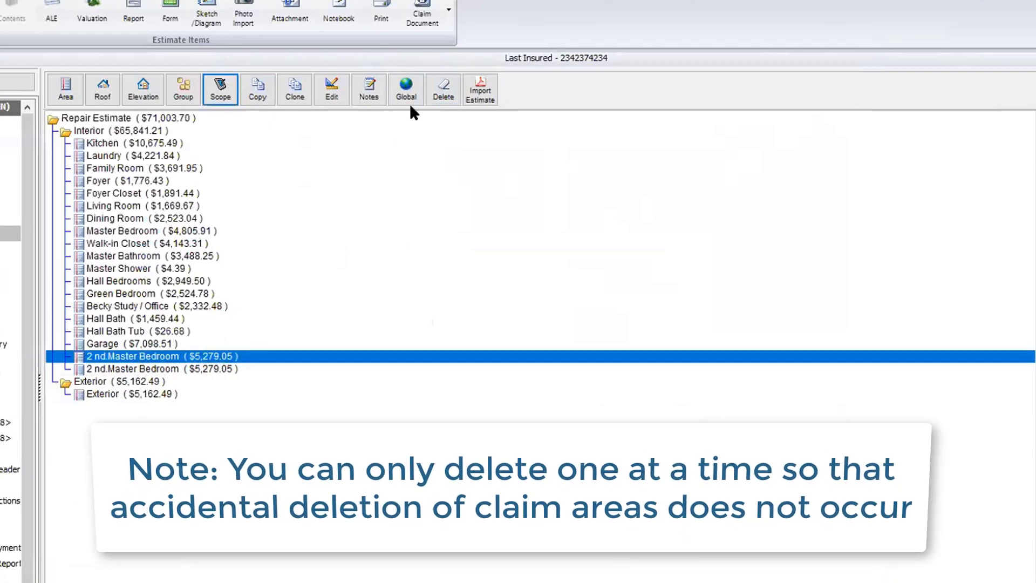
{"action": "left_click", "coordinate": [443, 91]}
{"action": "left_click", "coordinate": [598, 321]}
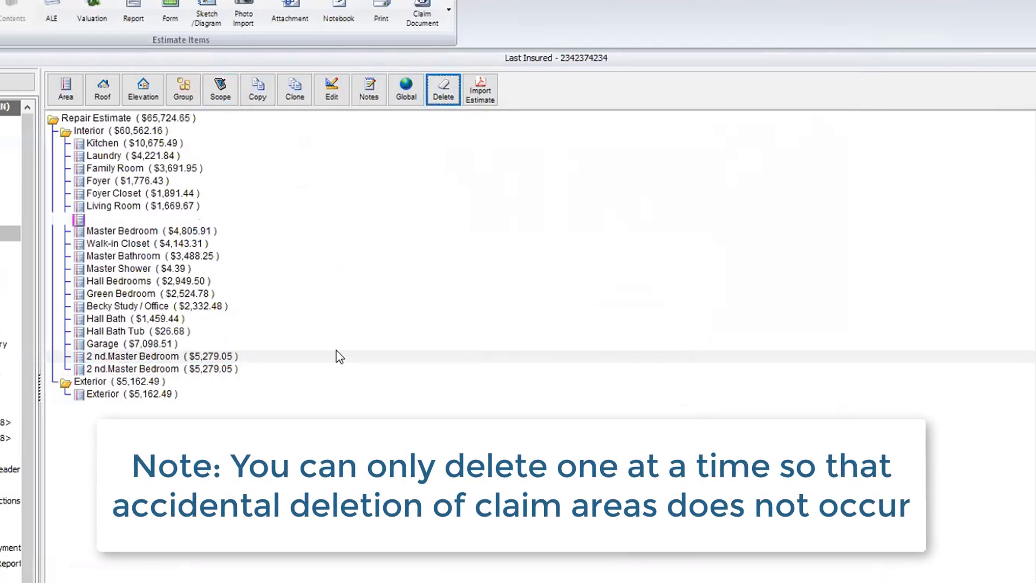
{"action": "left_click", "coordinate": [219, 356]}
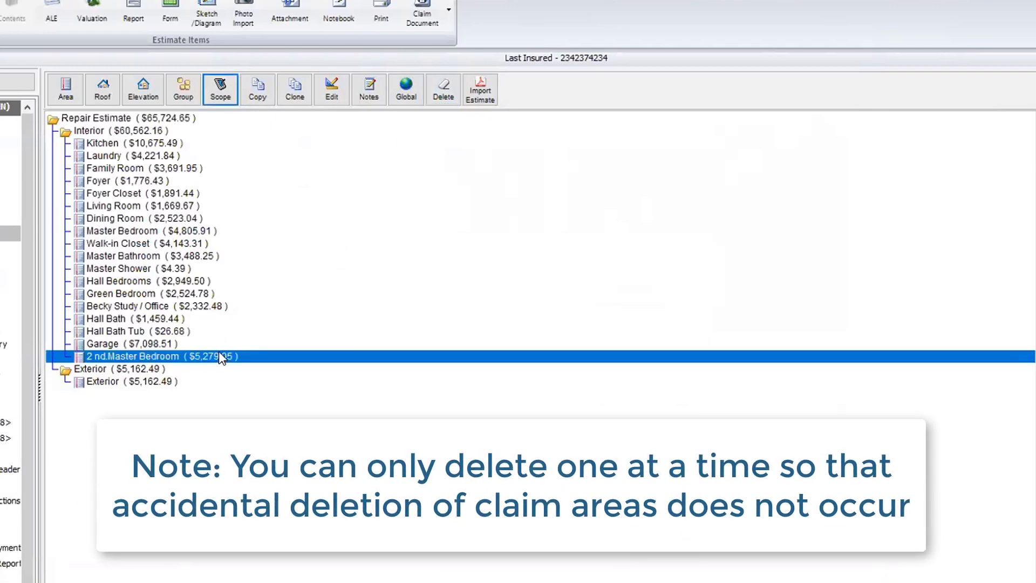
{"action": "left_click", "coordinate": [443, 91]}
{"action": "left_click", "coordinate": [596, 321]}
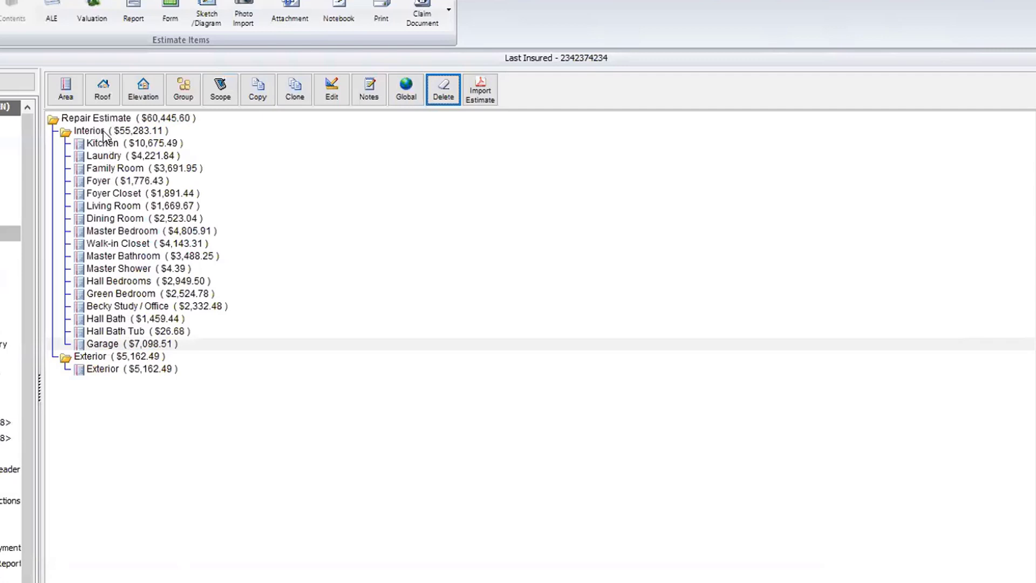
Step: Create a new group named 'Unit 101' in place of Untitled Group
{"action": "left_click", "coordinate": [178, 87]}
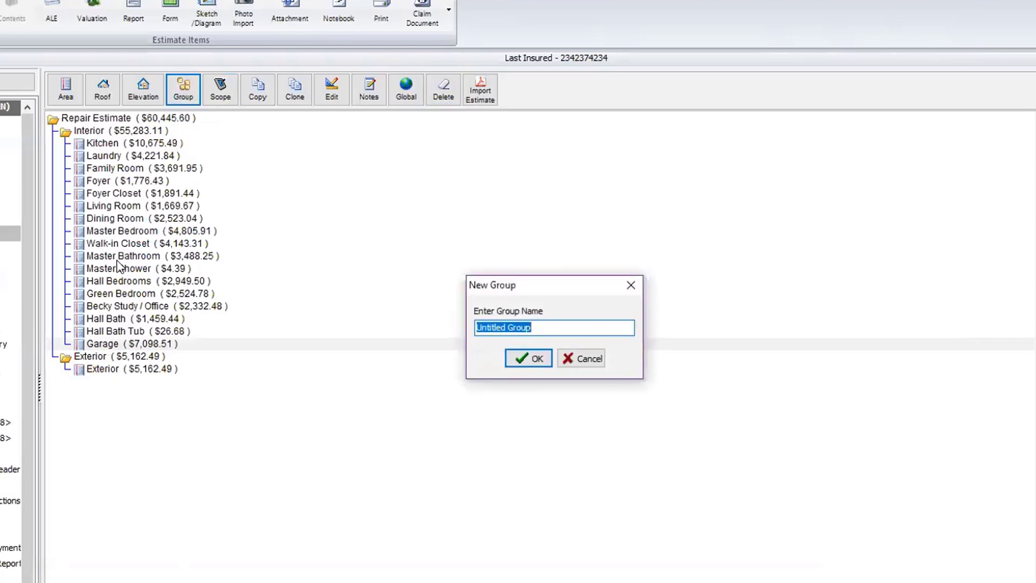
{"action": "key", "text": "BackSpace"}
{"action": "type", "text": "Unit "}
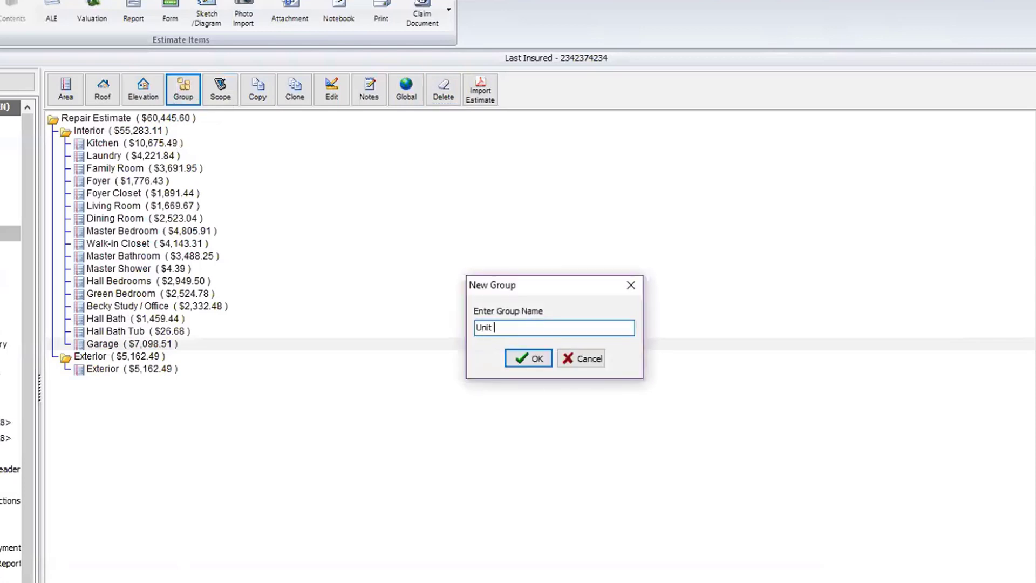
{"action": "type", "text": "101"}
{"action": "left_click", "coordinate": [531, 356]}
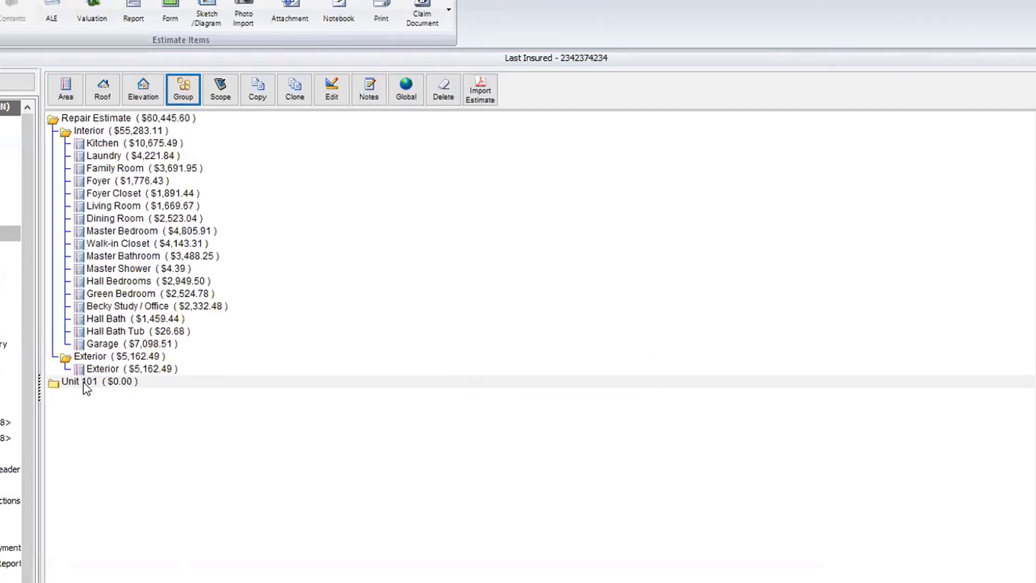
Step: Drag the Interior section into Unit 101, confirm, and expand both to show the rooms
{"action": "left_click", "coordinate": [91, 132]}
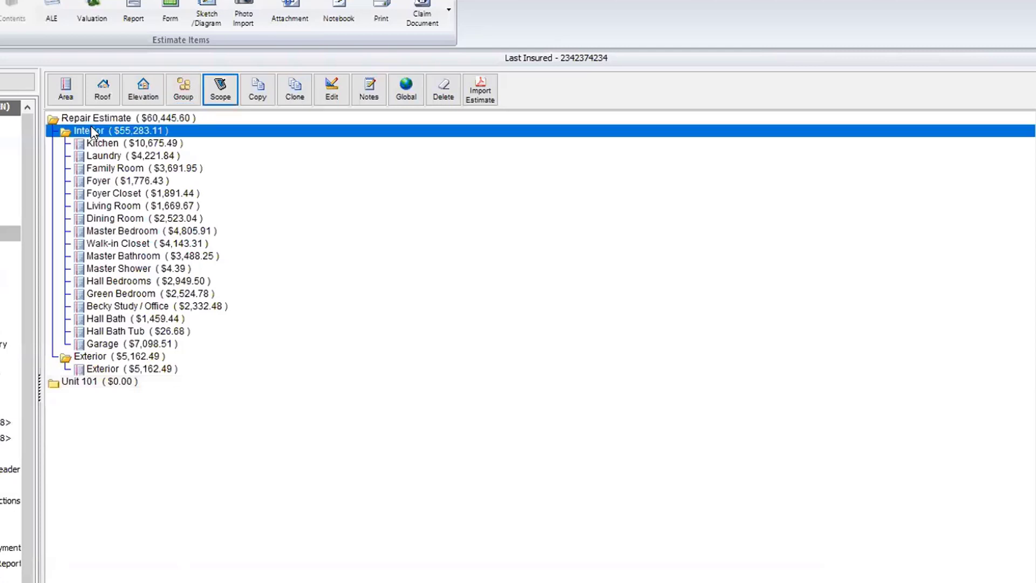
{"action": "left_click_drag", "start_coordinate": [91, 131], "coordinate": [117, 383]}
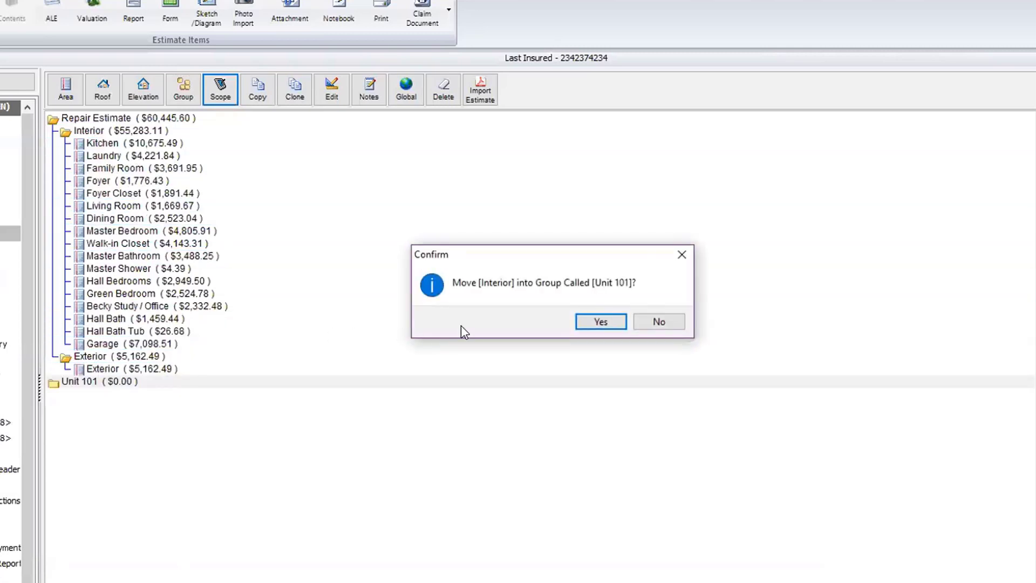
{"action": "left_click", "coordinate": [599, 322]}
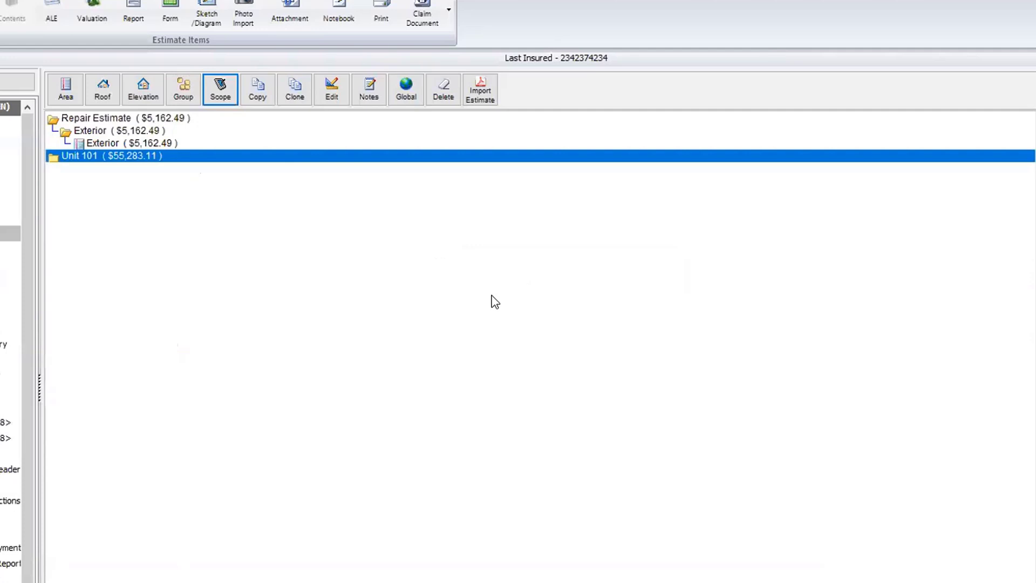
{"action": "left_click", "coordinate": [56, 155]}
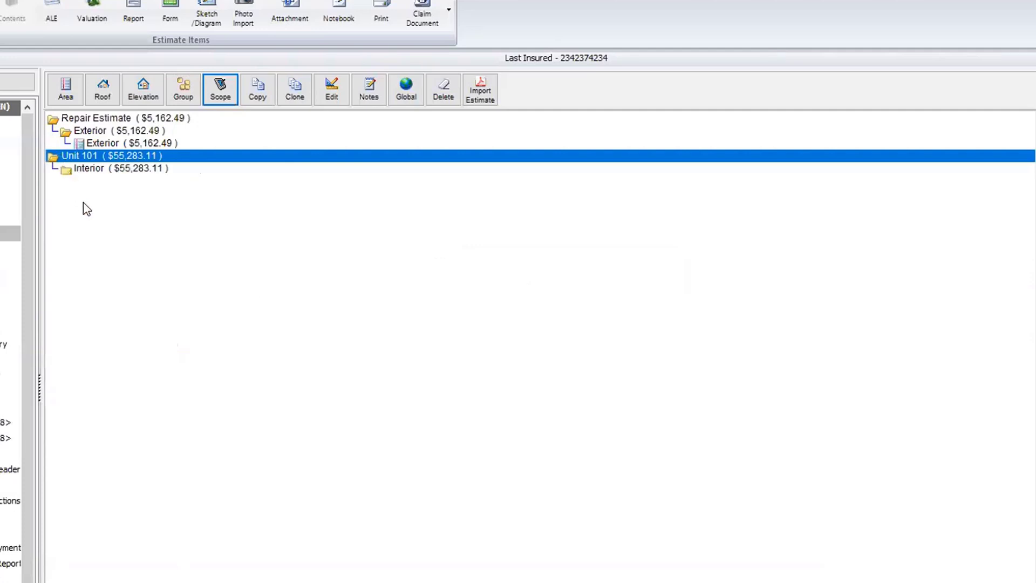
{"action": "left_click", "coordinate": [64, 171]}
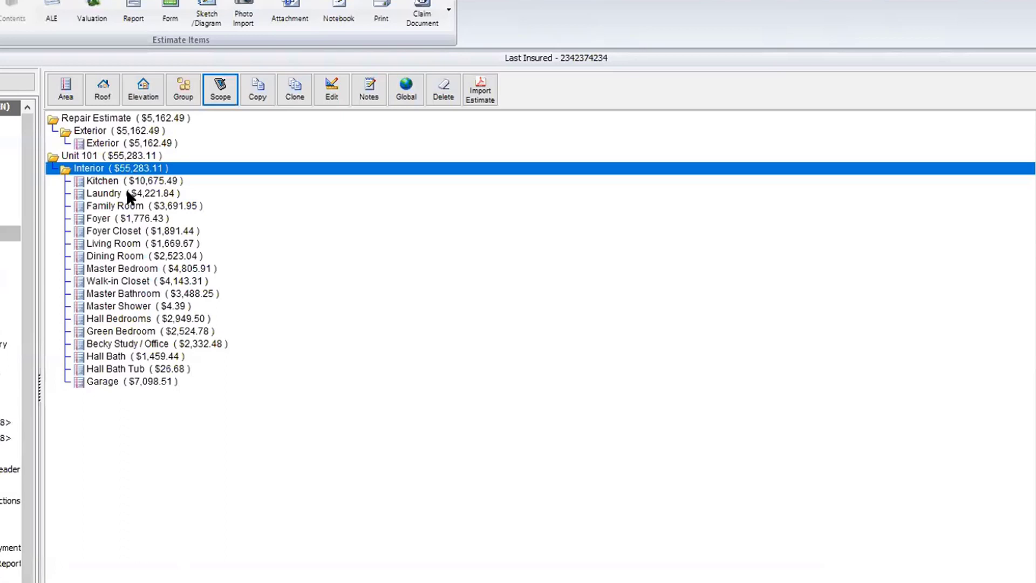
{"action": "left_click", "coordinate": [91, 155]}
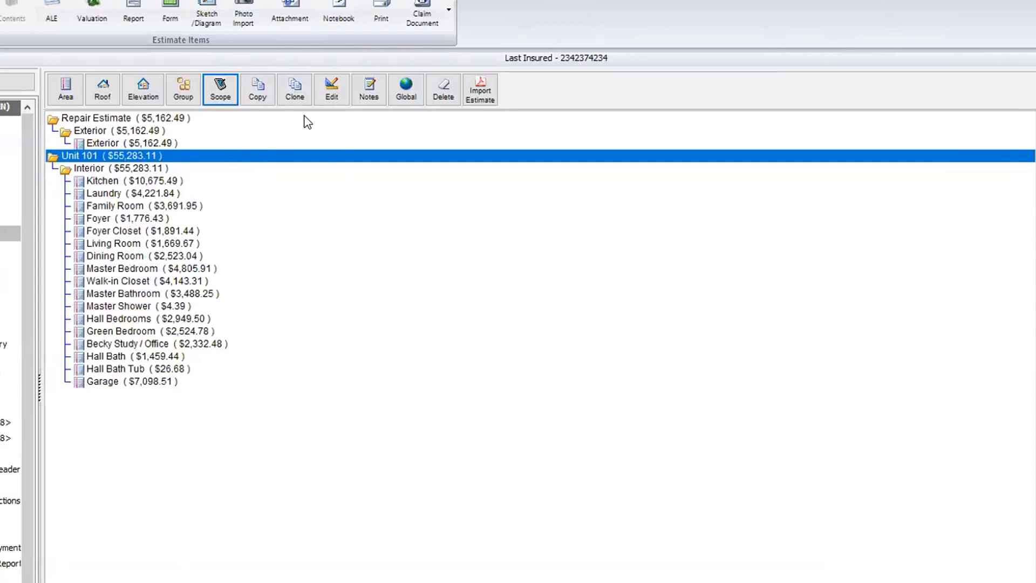
Step: Clone the Unit 101 group 4 times, each copy worth $55,283.11
{"action": "left_click", "coordinate": [296, 95]}
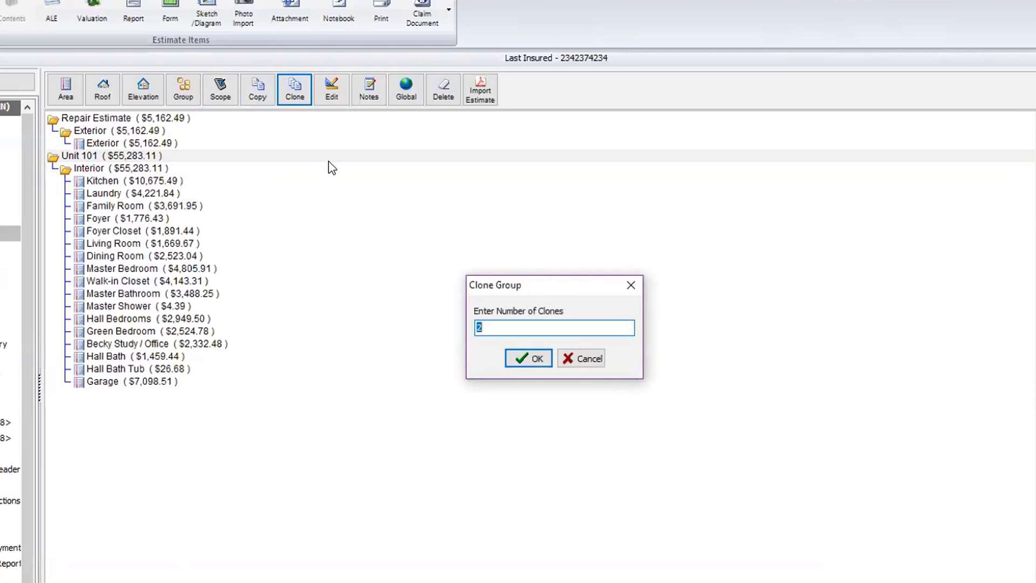
{"action": "type", "text": "4"}
{"action": "left_click", "coordinate": [529, 358]}
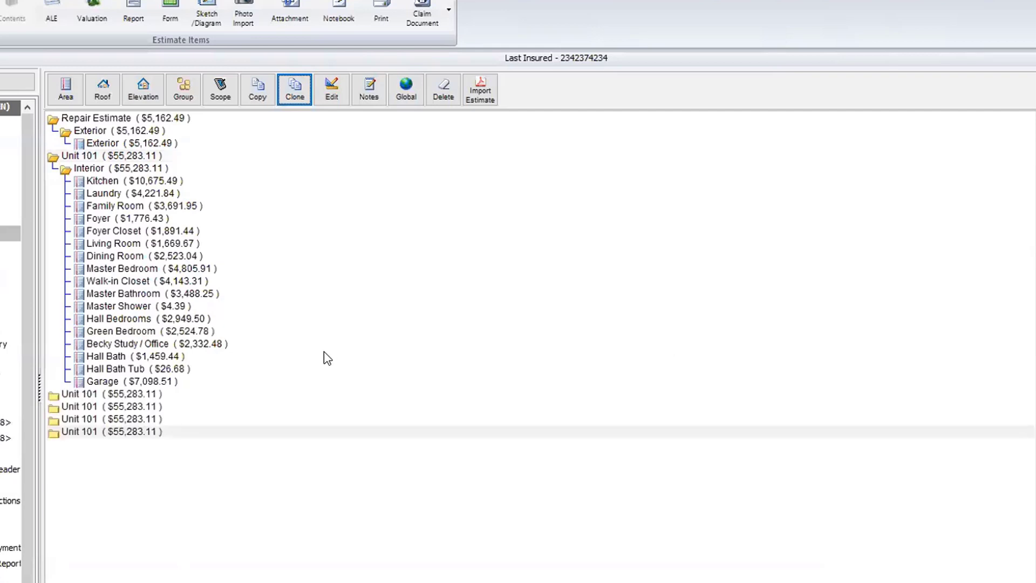
Step: Rename the first two Unit 101 copies to Unit 102 and Unit 103
{"action": "left_click", "coordinate": [150, 397]}
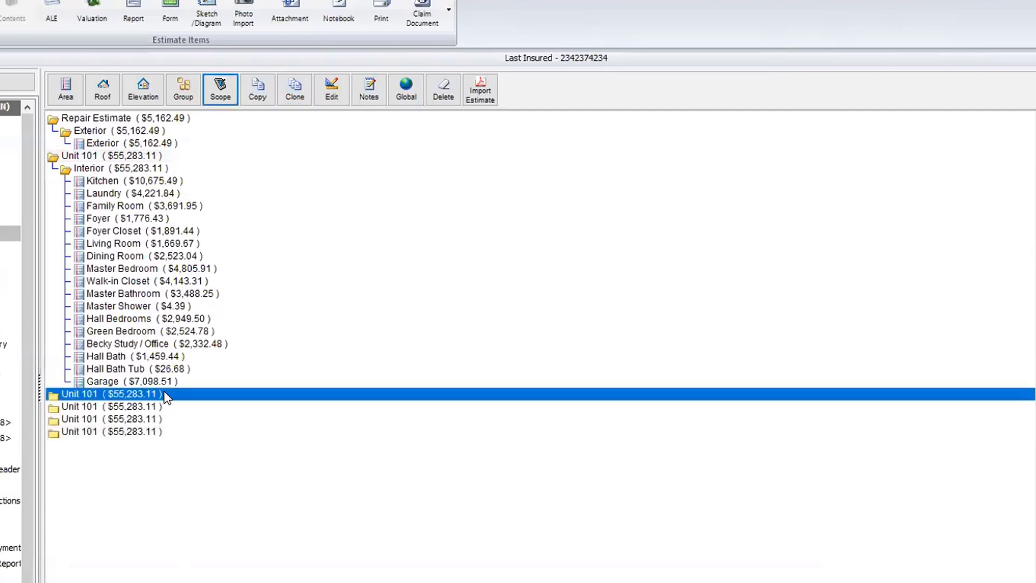
{"action": "left_click", "coordinate": [331, 88]}
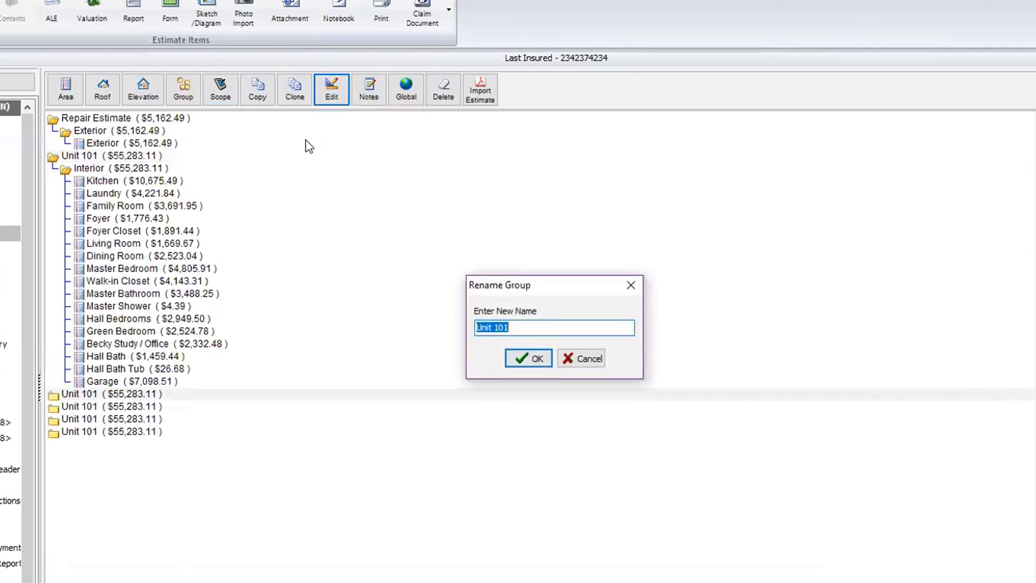
{"action": "key", "text": "End"}
{"action": "key", "text": "BackSpace"}
{"action": "type", "text": "2"}
{"action": "left_click", "coordinate": [531, 358]}
{"action": "left_click", "coordinate": [147, 405]}
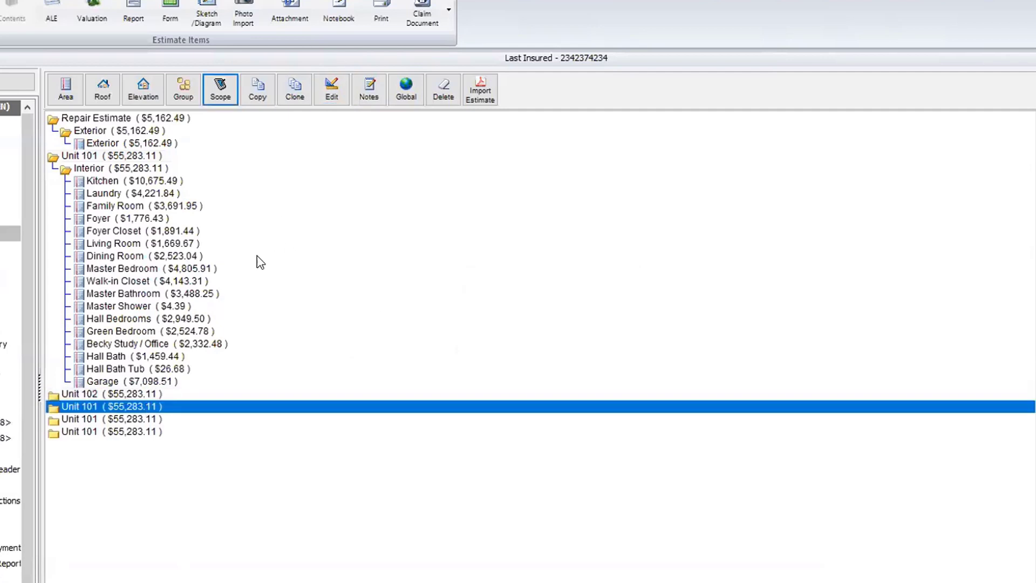
{"action": "left_click", "coordinate": [340, 103]}
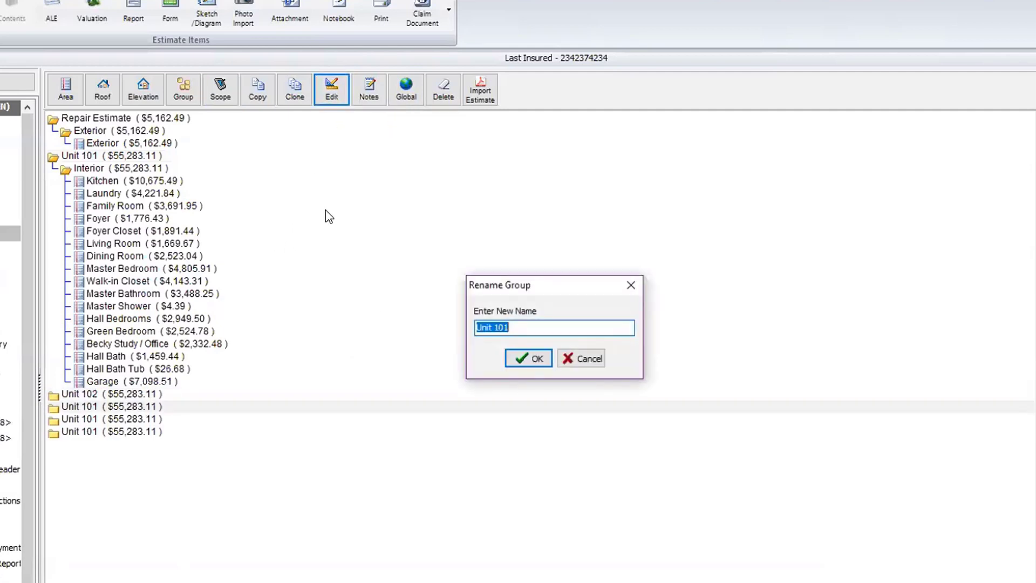
{"action": "key", "text": "End"}
{"action": "key", "text": "BackSpace"}
{"action": "type", "text": "3"}
{"action": "key", "text": "Tab"}
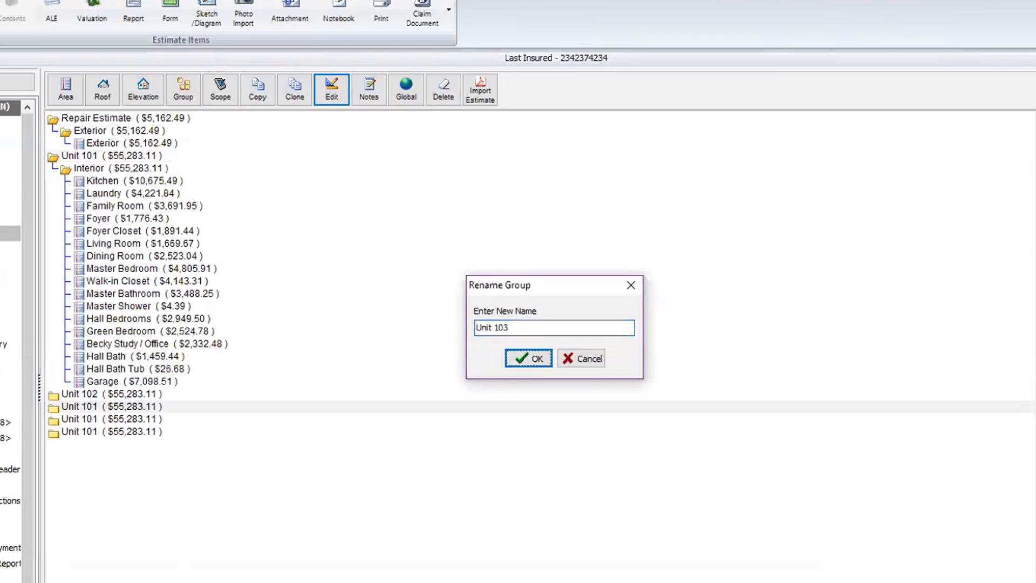
{"action": "left_click", "coordinate": [527, 359]}
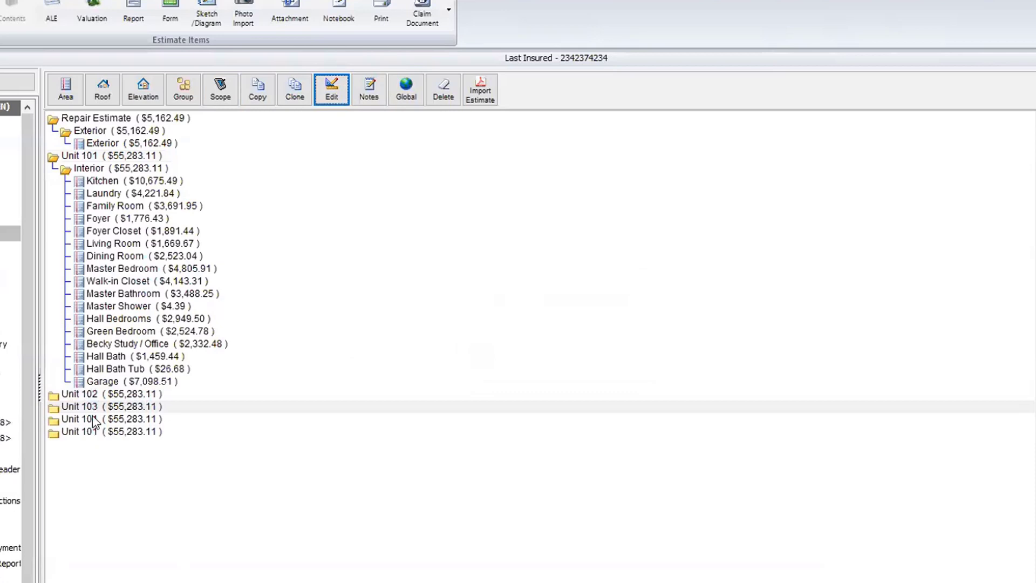
Step: Rename the remaining two Unit 101 copies to Unit 104 and Unit 105
{"action": "left_click", "coordinate": [106, 419]}
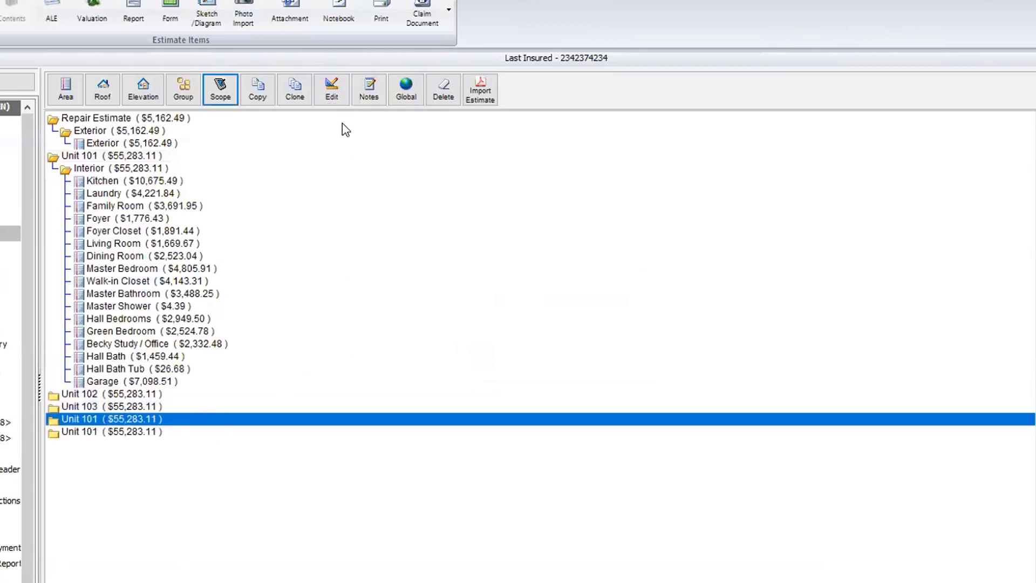
{"action": "left_click", "coordinate": [331, 89]}
{"action": "key", "text": "End"}
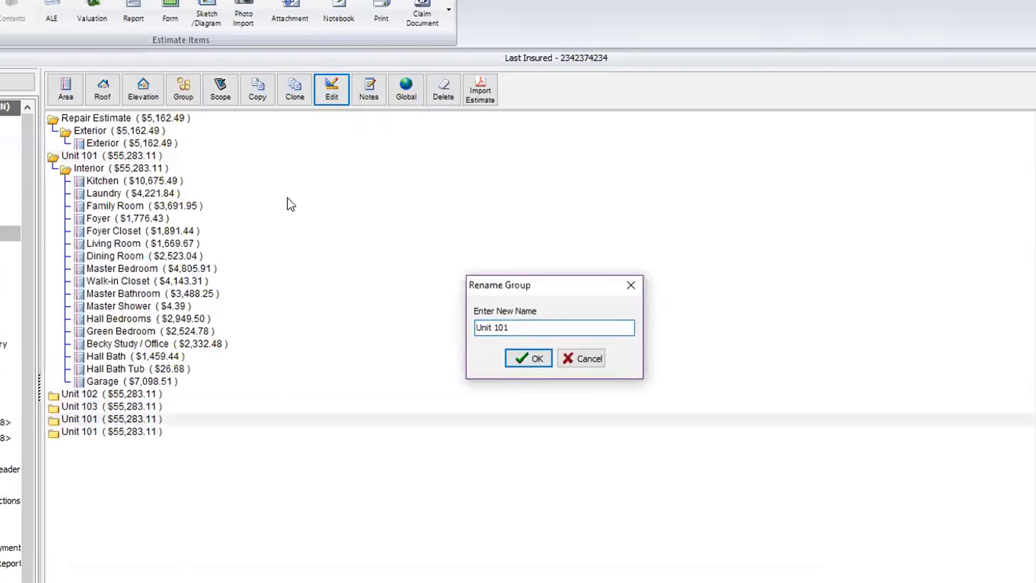
{"action": "key", "text": "BackSpace"}
{"action": "type", "text": "4"}
{"action": "left_click", "coordinate": [523, 359]}
{"action": "left_click", "coordinate": [180, 432]}
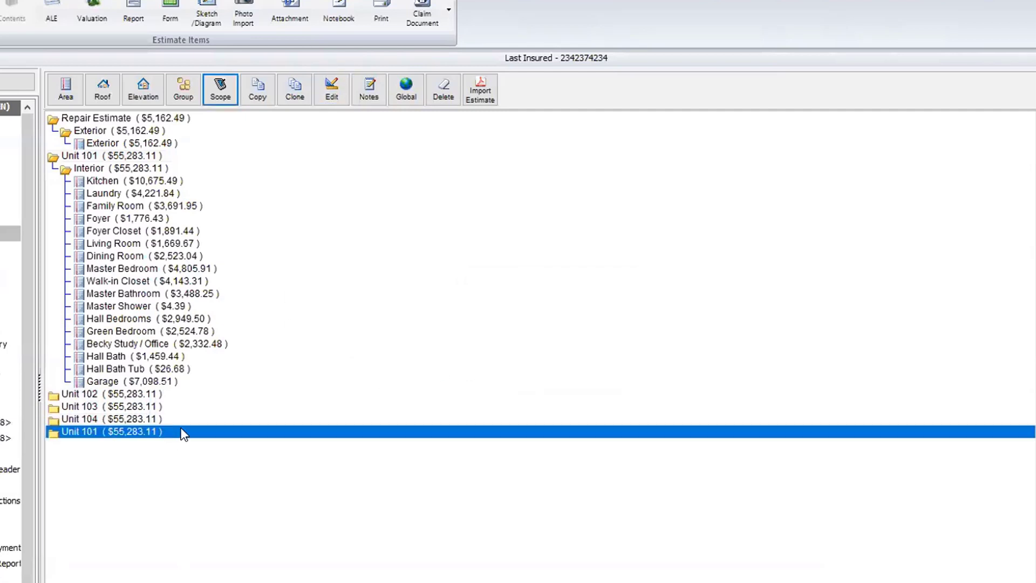
{"action": "left_click", "coordinate": [331, 89]}
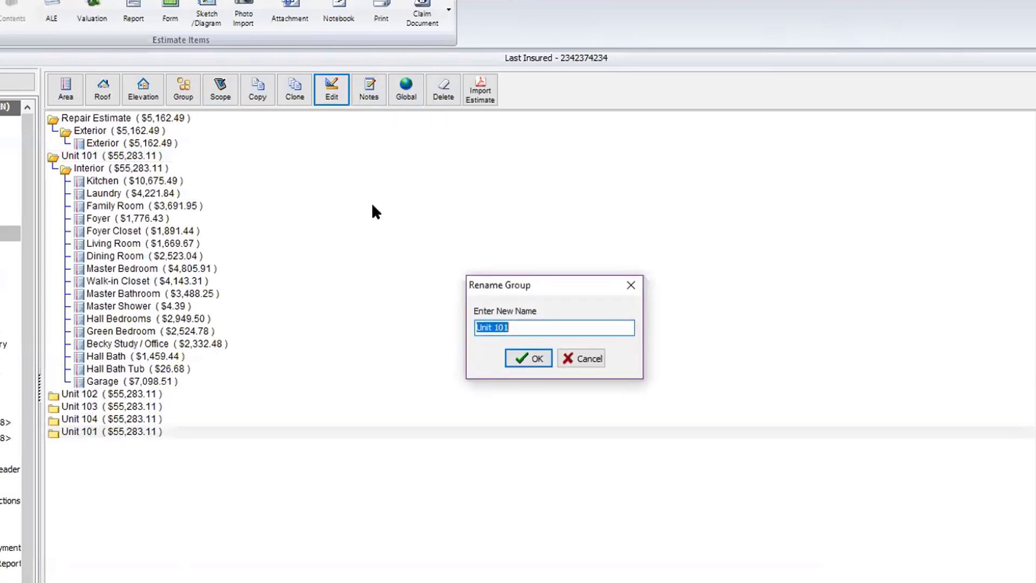
{"action": "key", "text": "End"}
{"action": "key", "text": "BackSpace"}
{"action": "type", "text": "5"}
{"action": "left_click", "coordinate": [508, 359]}
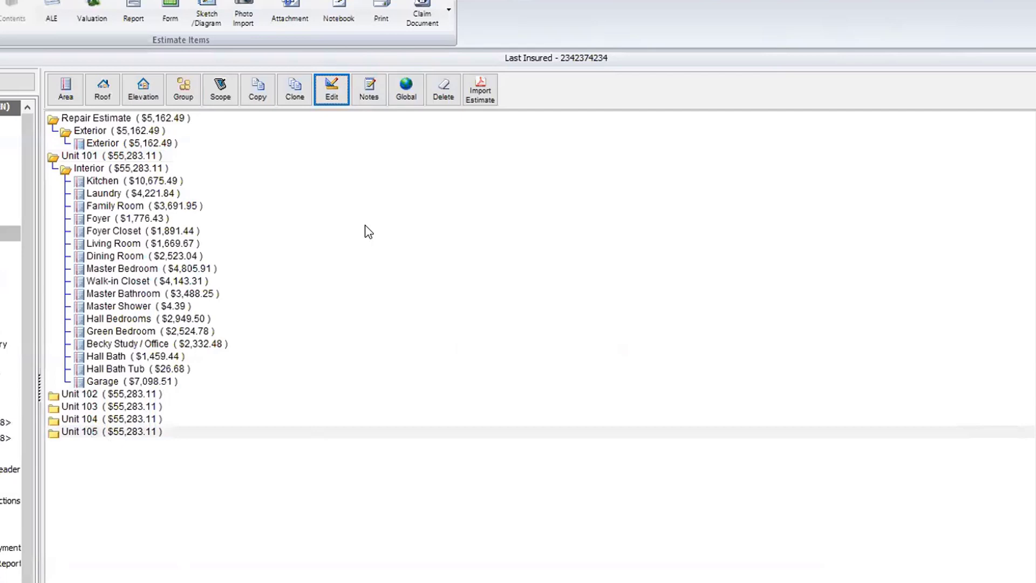
Step: In the maximized global scope sheet, open Replace Wall Drywall on Wood Framing ($1.26 unit cost)
{"action": "left_click", "coordinate": [408, 93]}
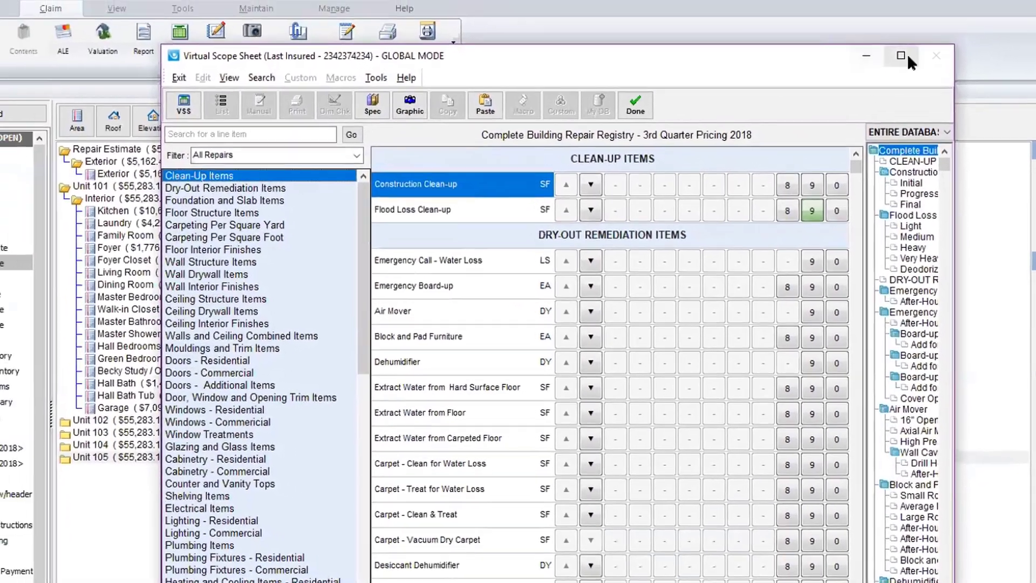
{"action": "left_click", "coordinate": [889, 8]}
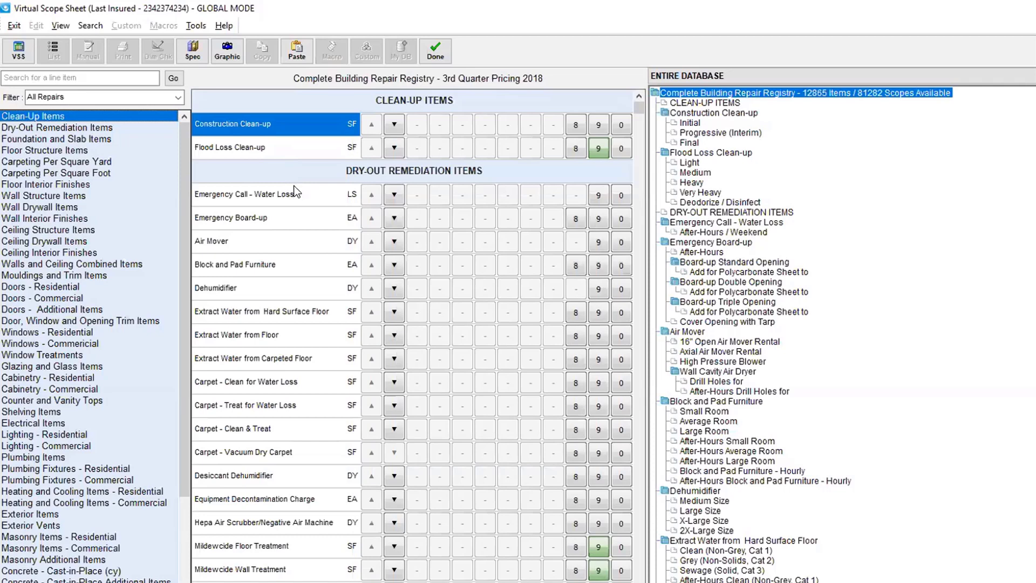
{"action": "left_click", "coordinate": [81, 207]}
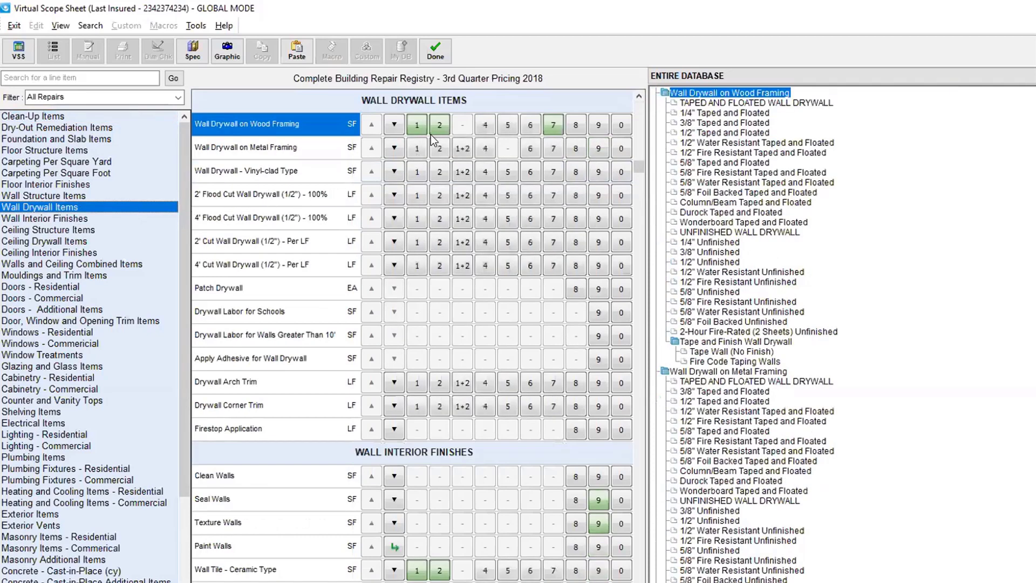
{"action": "mouse_move", "coordinate": [433, 140]}
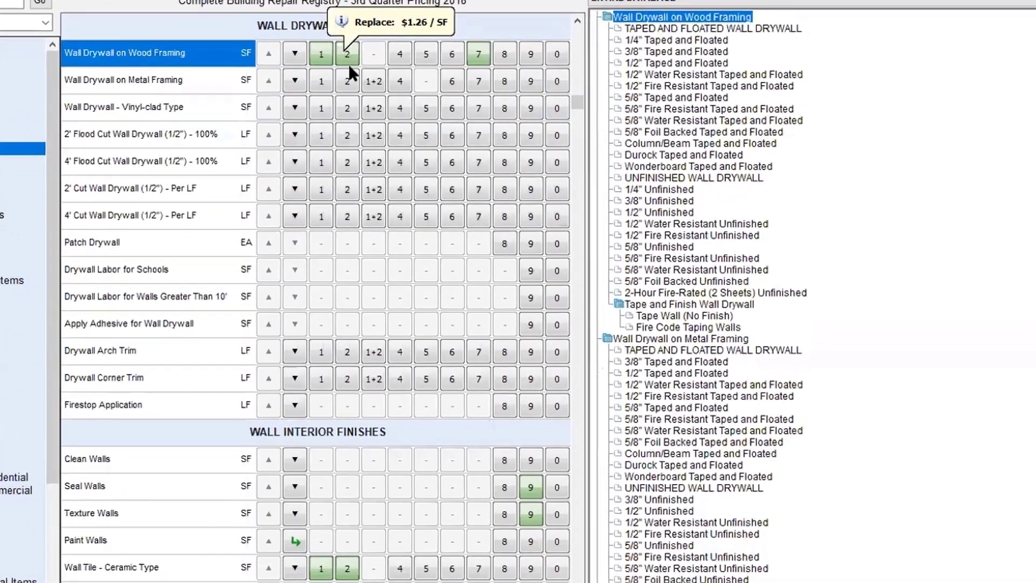
{"action": "left_click", "coordinate": [348, 64]}
{"action": "left_click", "coordinate": [468, 437]}
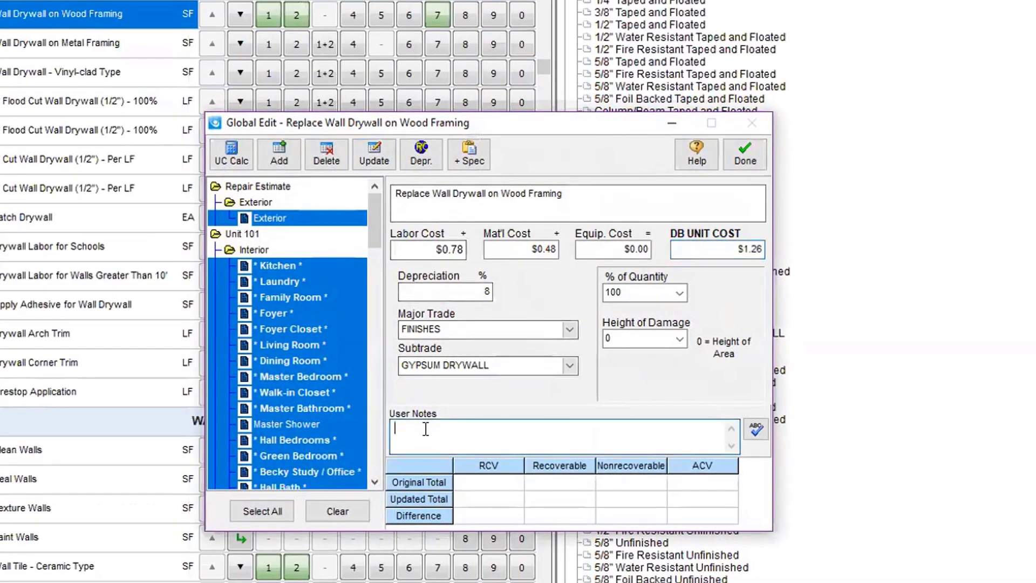
Step: Note 'Price agreed w contractor' and set the drywall to $1.75 unit cost, 10% depreciation
{"action": "type", "text": "Price agreed w contractor"}
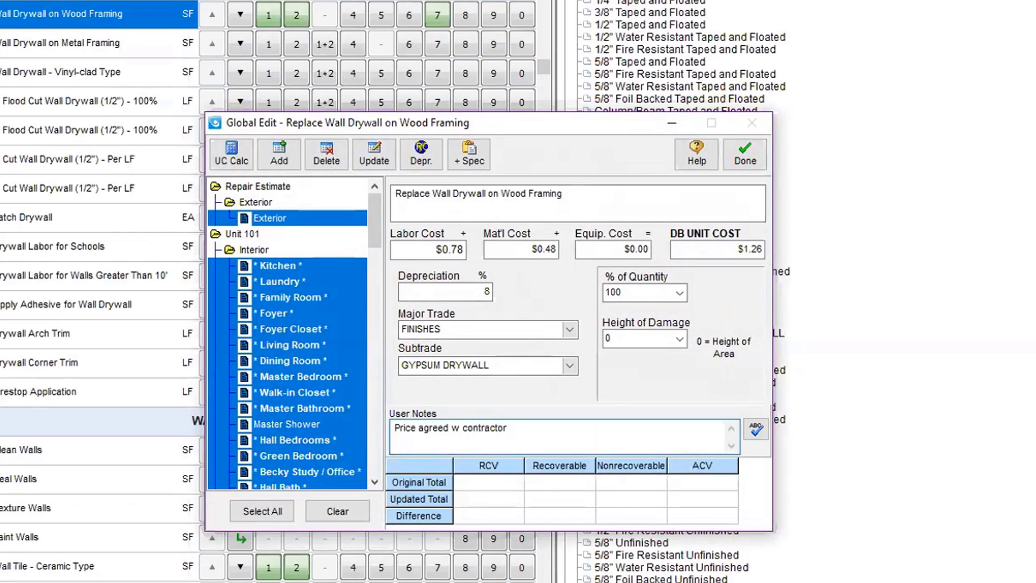
{"action": "left_click", "coordinate": [726, 249]}
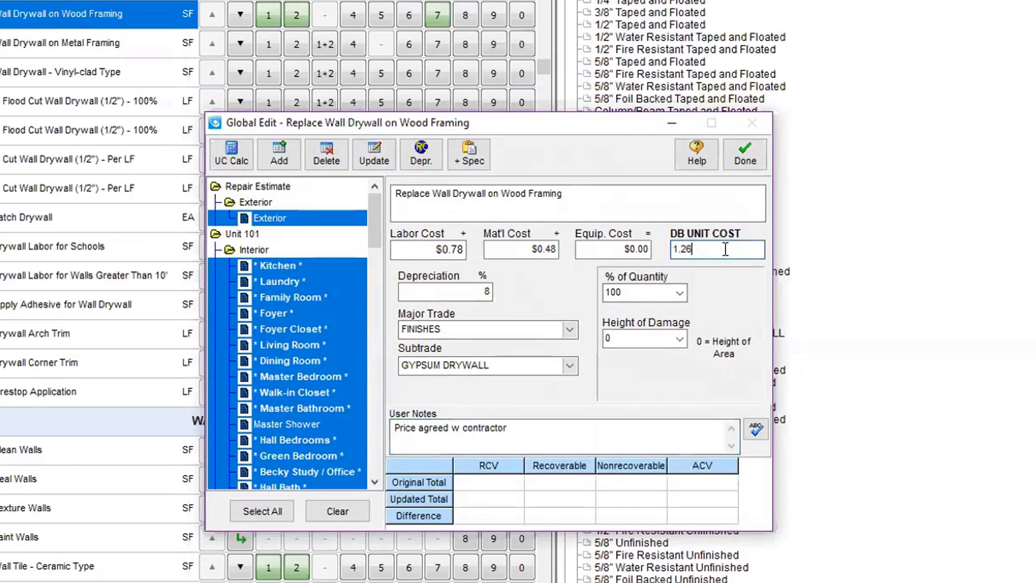
{"action": "key", "text": "BackSpace"}
{"action": "key", "text": "BackSpace"}
{"action": "key", "text": "BackSpace"}
{"action": "key", "text": "BackSpace"}
{"action": "type", "text": "1"}
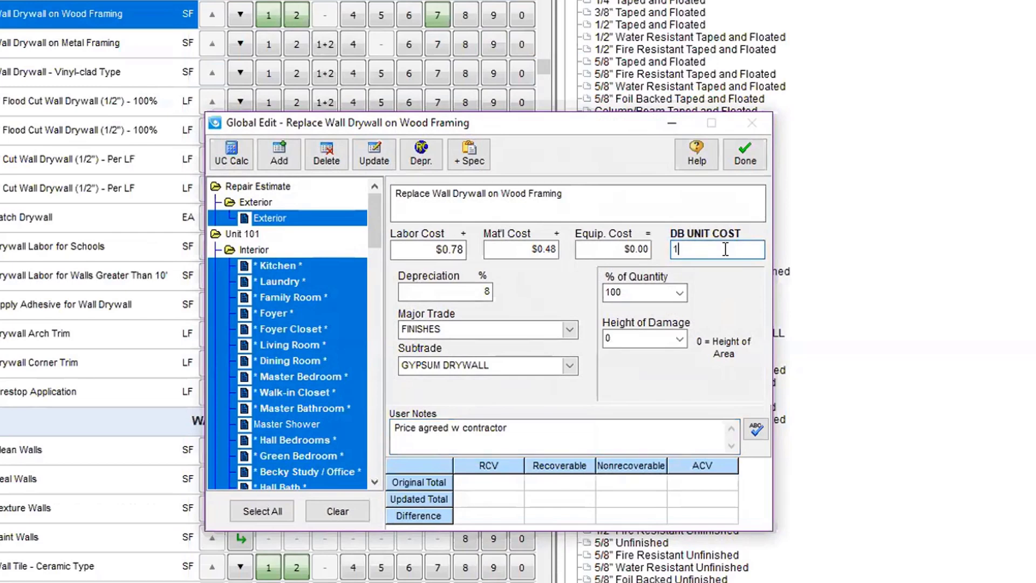
{"action": "type", "text": ".75"}
{"action": "key", "text": "Tab"}
{"action": "type", "text": "10"}
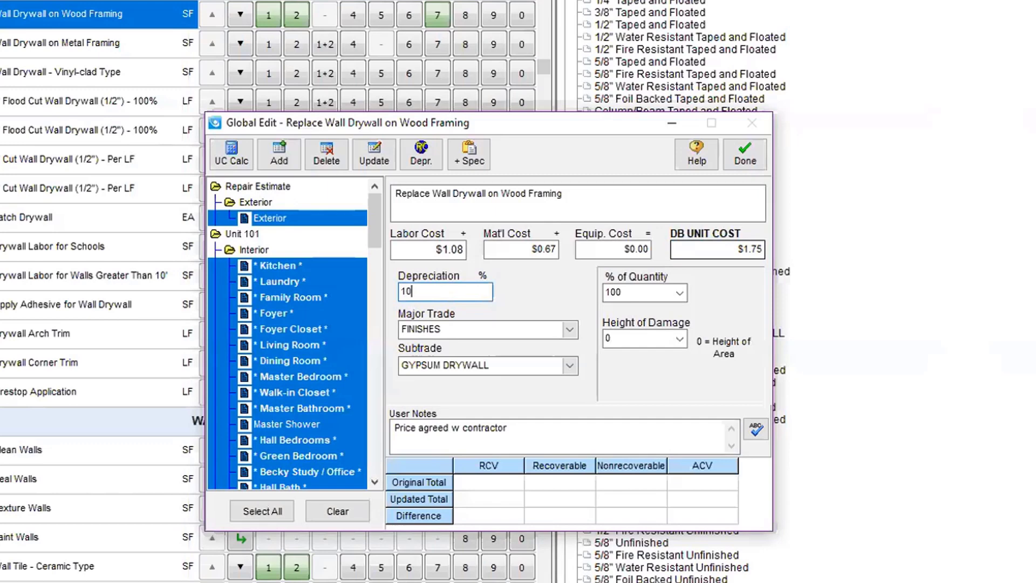
{"action": "key", "text": "Tab"}
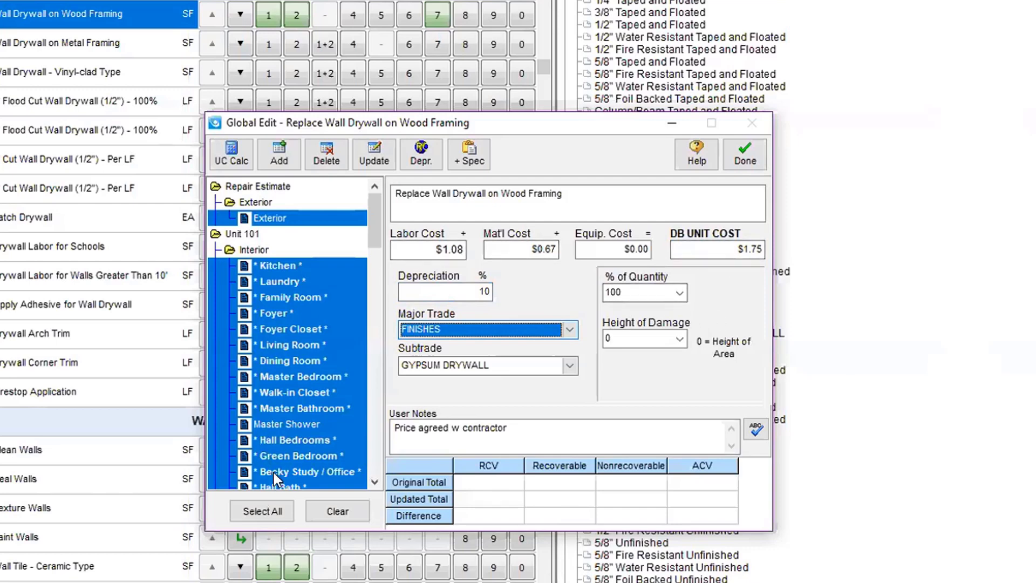
Step: Apply the updated drywall cost, depreciation and note to every room, then finish the edit
{"action": "left_click", "coordinate": [333, 510]}
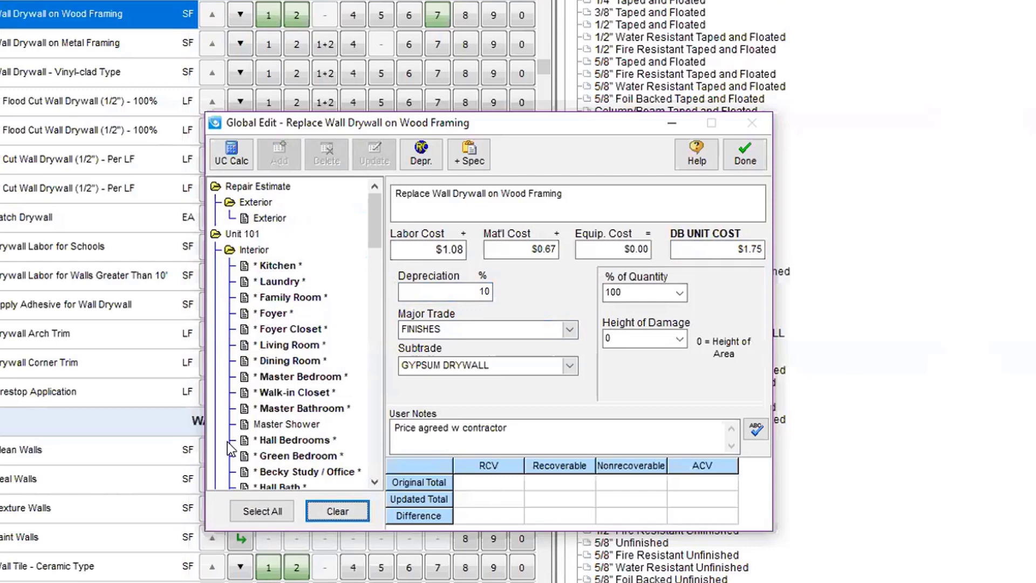
{"action": "left_click", "coordinate": [254, 513]}
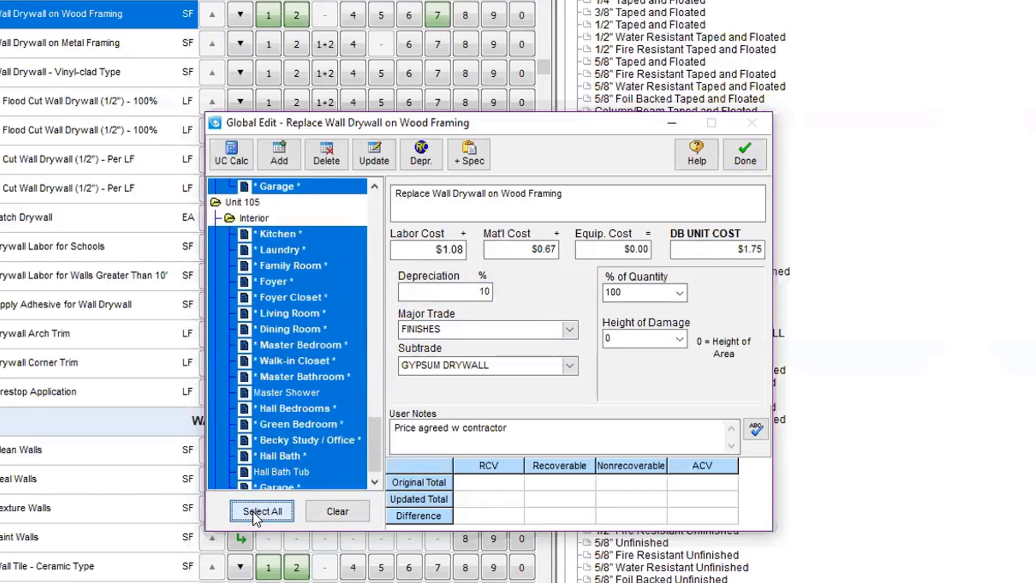
{"action": "left_click_drag", "start_coordinate": [374, 435], "coordinate": [398, 202]}
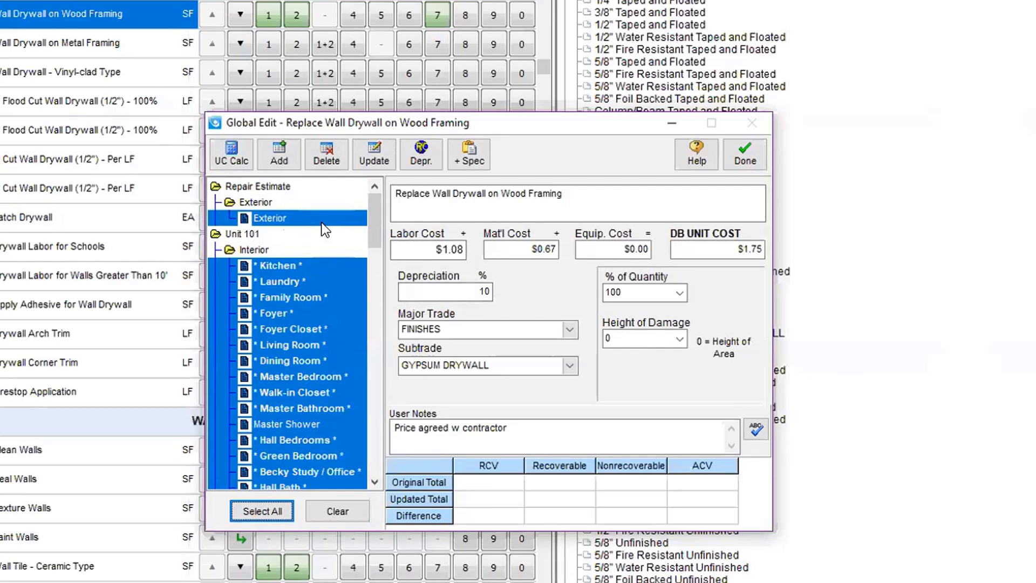
{"action": "left_click", "coordinate": [364, 147]}
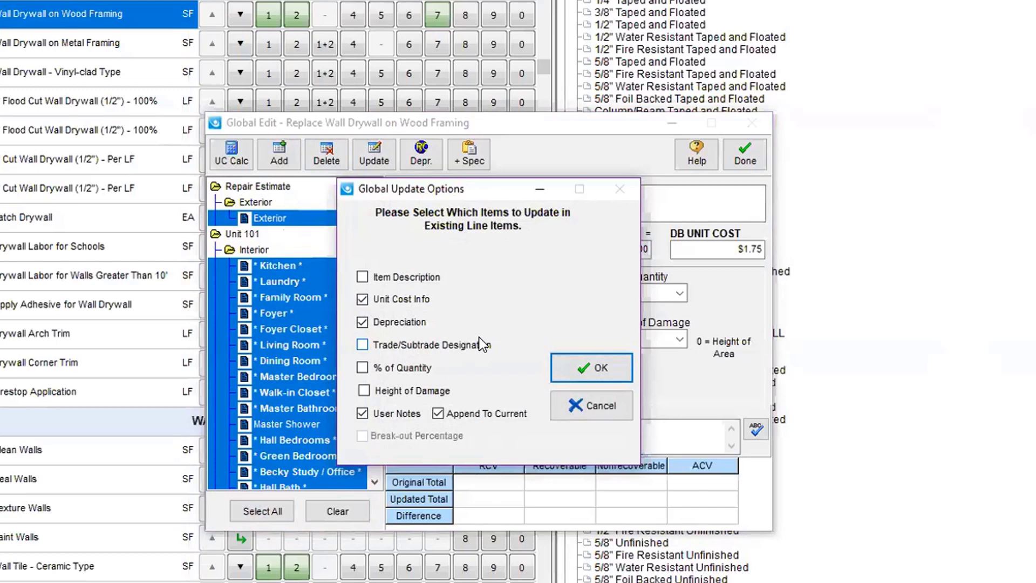
{"action": "left_click", "coordinate": [559, 370]}
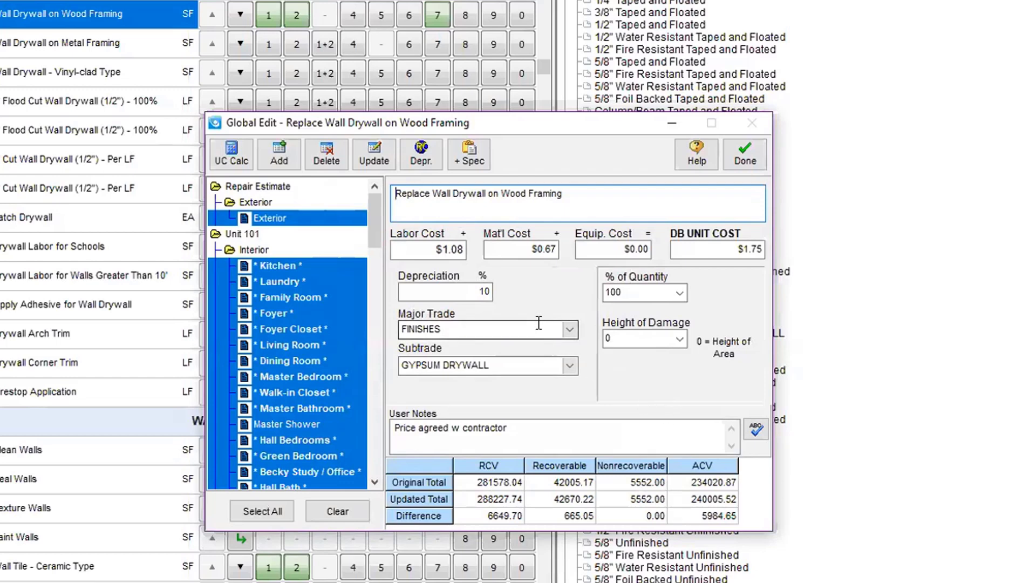
{"action": "left_click", "coordinate": [746, 158]}
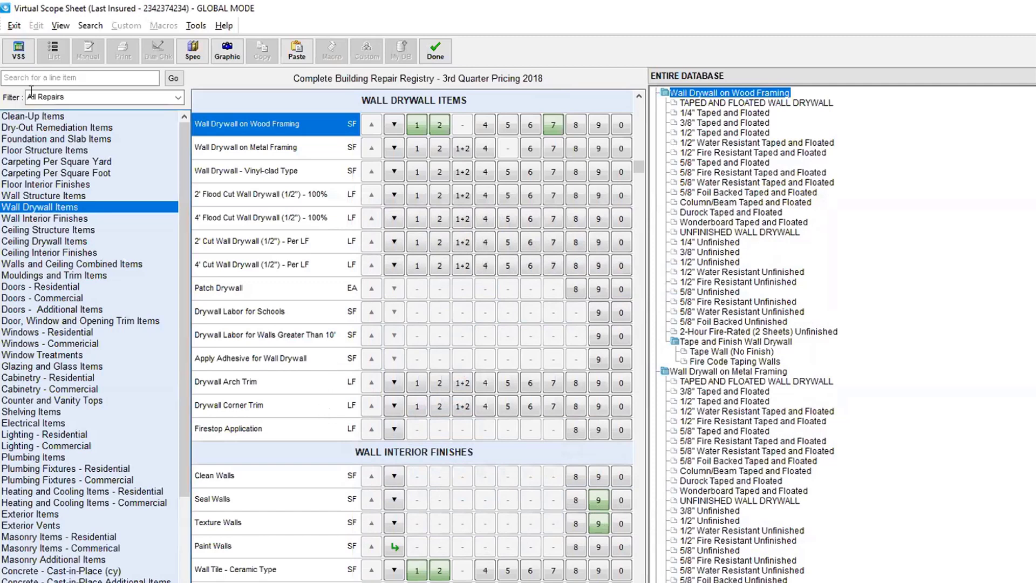
Step: From Electrical Items, open Replace Electrical Switch ($13.12 unit cost, 32% depreciation)
{"action": "left_click", "coordinate": [46, 424]}
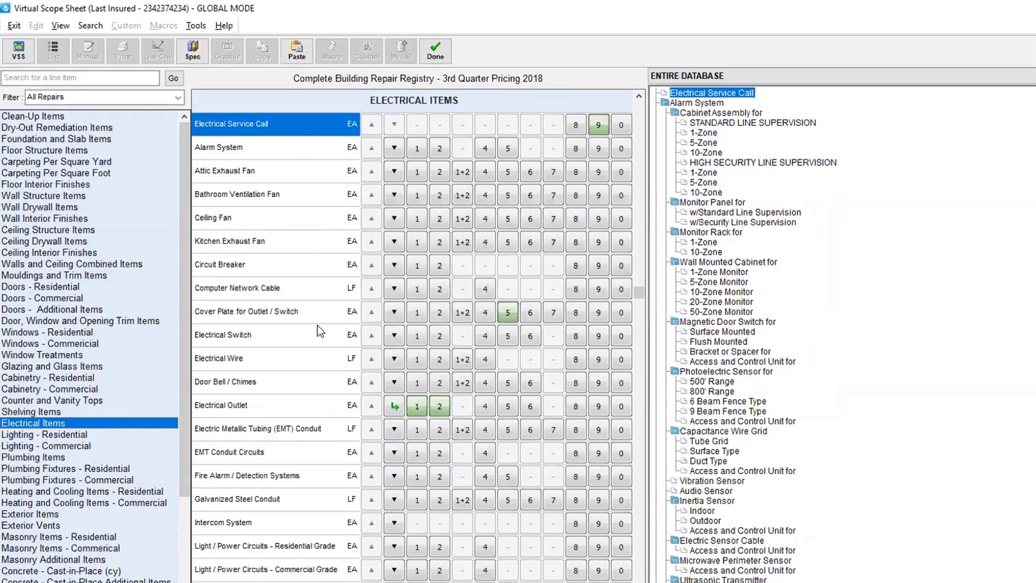
{"action": "left_click", "coordinate": [440, 333]}
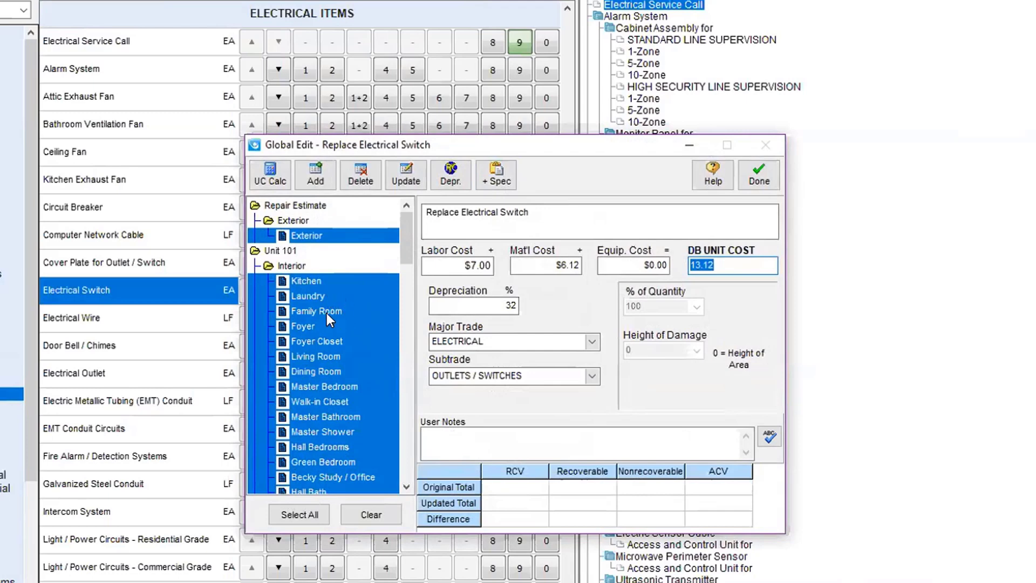
Step: Target only Kitchen, Laundry, Family Room, Foyer, Foyer Closet and Living Room
{"action": "left_click", "coordinate": [370, 515]}
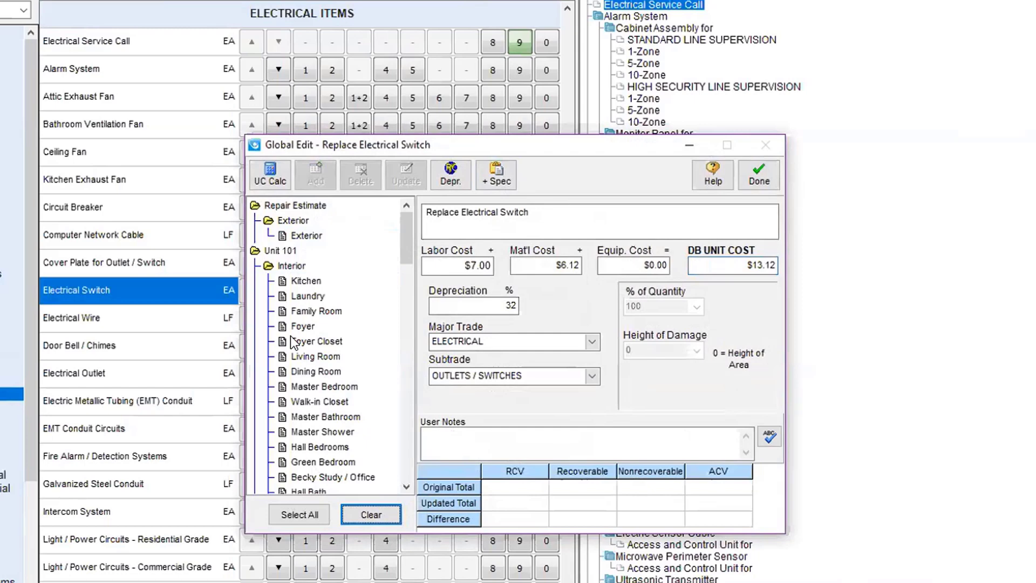
{"action": "left_click", "coordinate": [286, 279]}
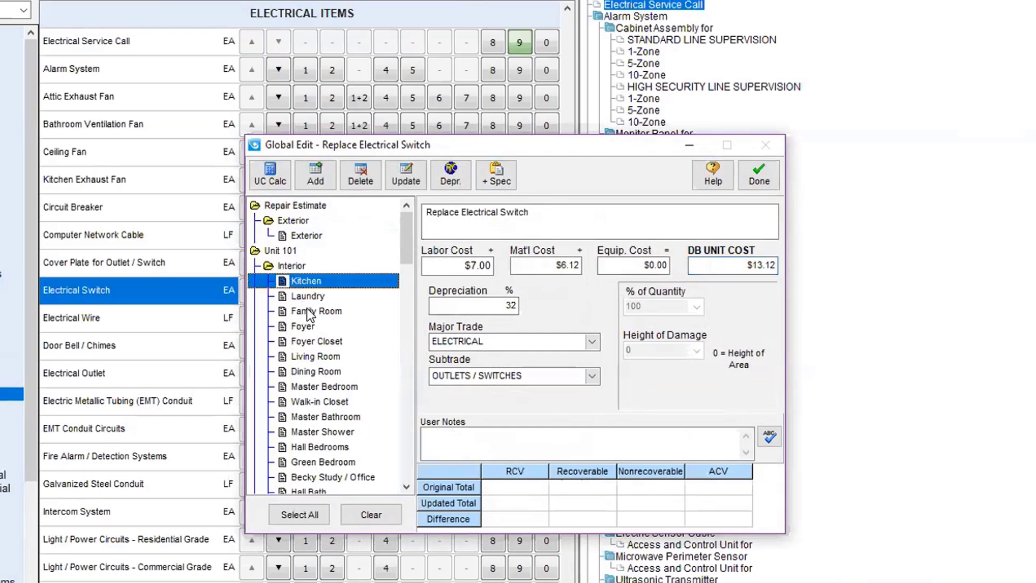
{"action": "left_click", "coordinate": [303, 295], "text": "ctrl"}
{"action": "left_click", "coordinate": [313, 311], "text": "ctrl"}
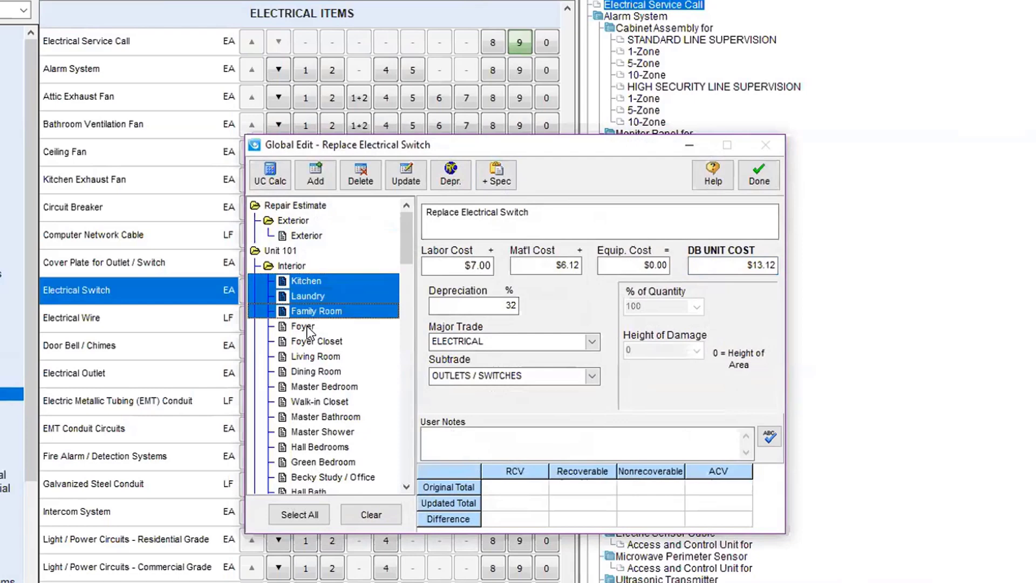
{"action": "left_click", "coordinate": [303, 327], "text": "ctrl"}
{"action": "left_click", "coordinate": [317, 343], "text": "ctrl"}
{"action": "left_click", "coordinate": [324, 357], "text": "ctrl"}
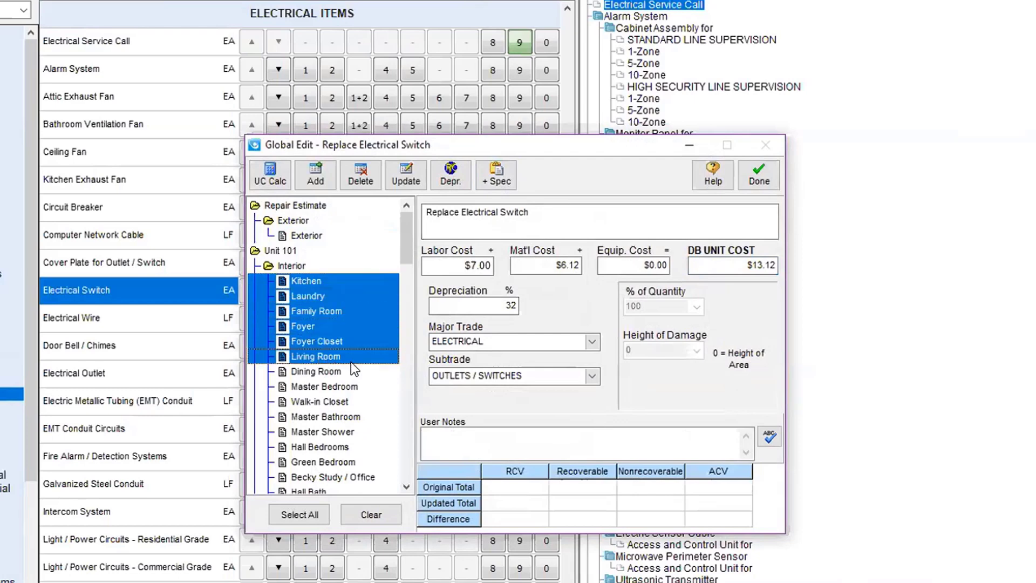
Step: Add one switch replacement per room, noted 'Damaged by Flood', and apply the edit
{"action": "left_click", "coordinate": [469, 443]}
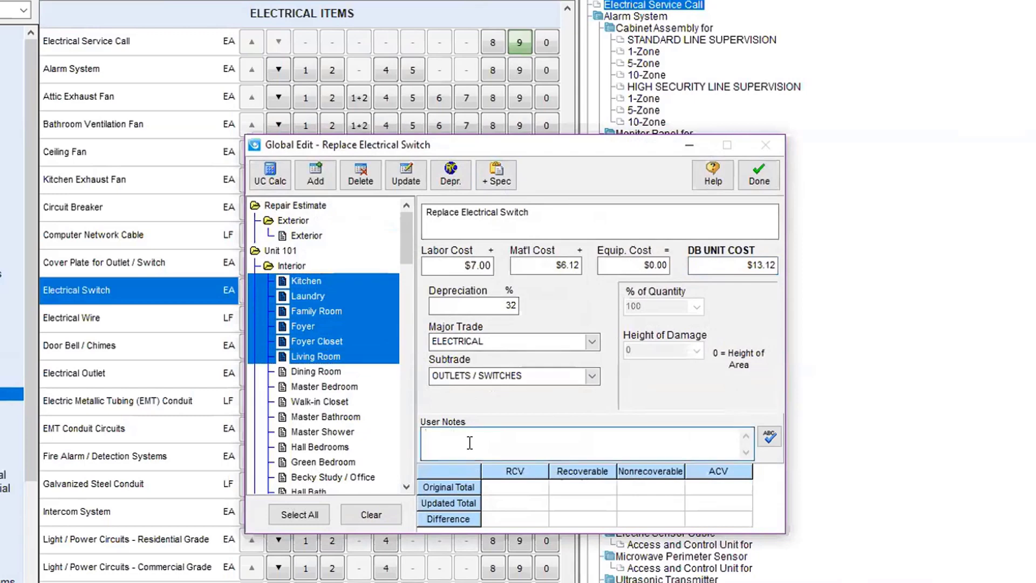
{"action": "type", "text": "Damaged by Flood"}
{"action": "left_click", "coordinate": [313, 169]}
{"action": "left_click", "coordinate": [611, 370]}
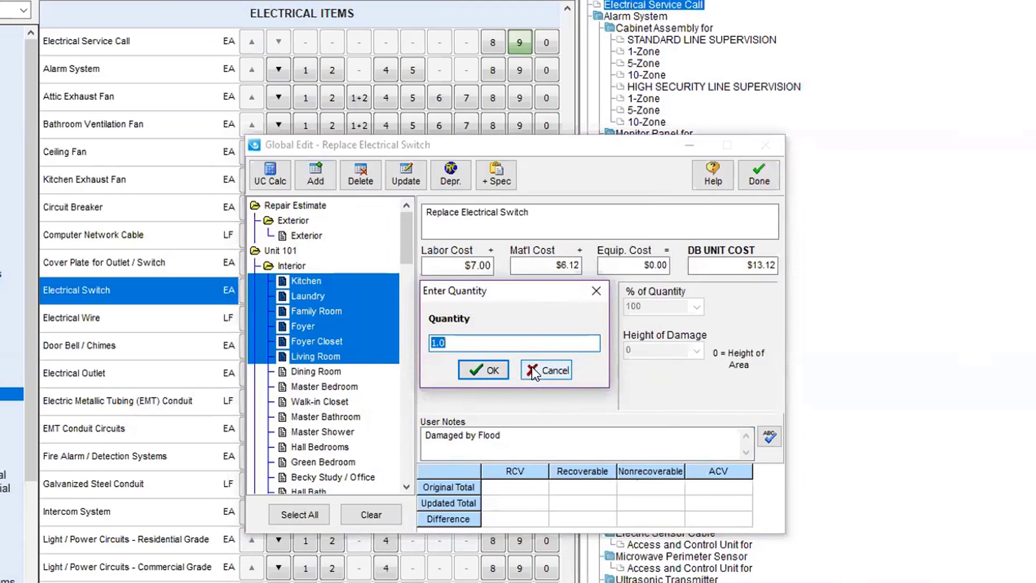
{"action": "left_click", "coordinate": [486, 370]}
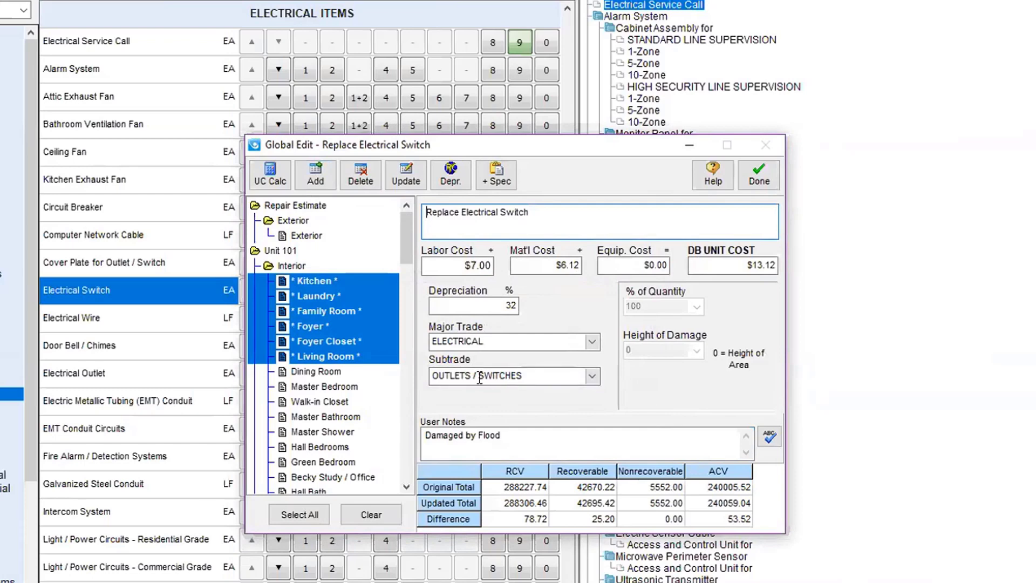
{"action": "left_click", "coordinate": [759, 183]}
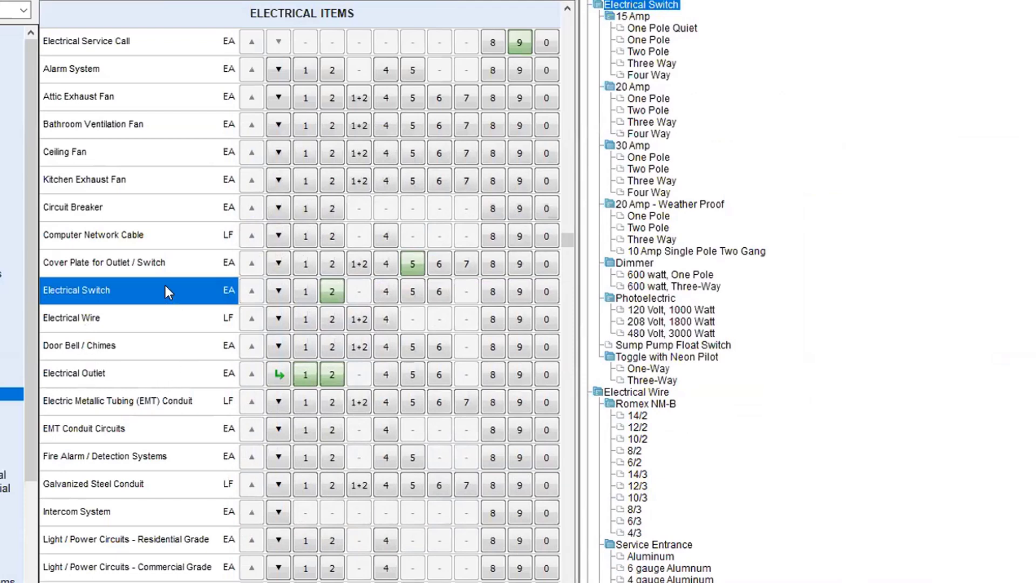
Step: Delete the Replace Electrical Switch item from the selected rooms and close the edit
{"action": "left_click", "coordinate": [332, 291]}
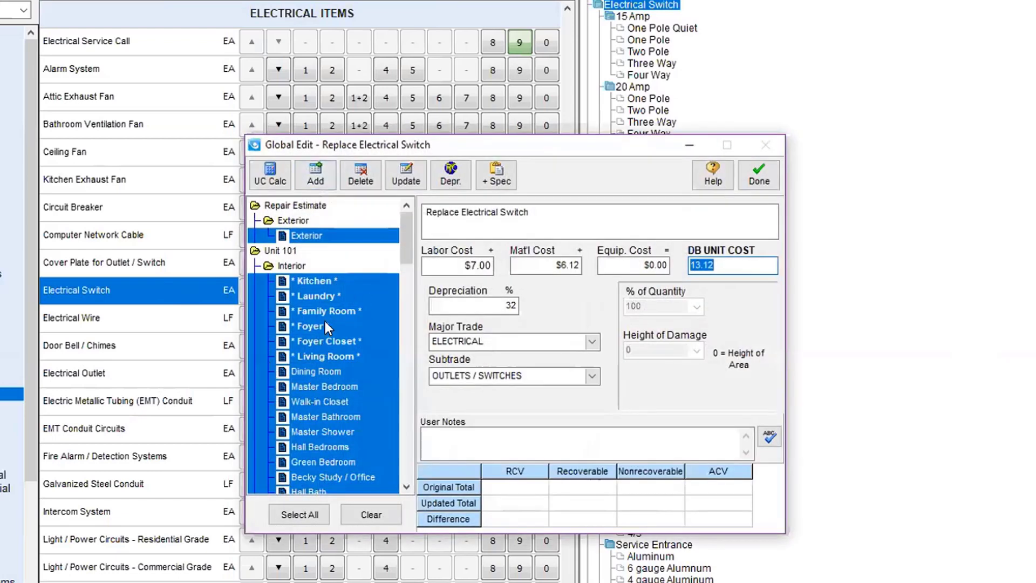
{"action": "left_click", "coordinate": [373, 179]}
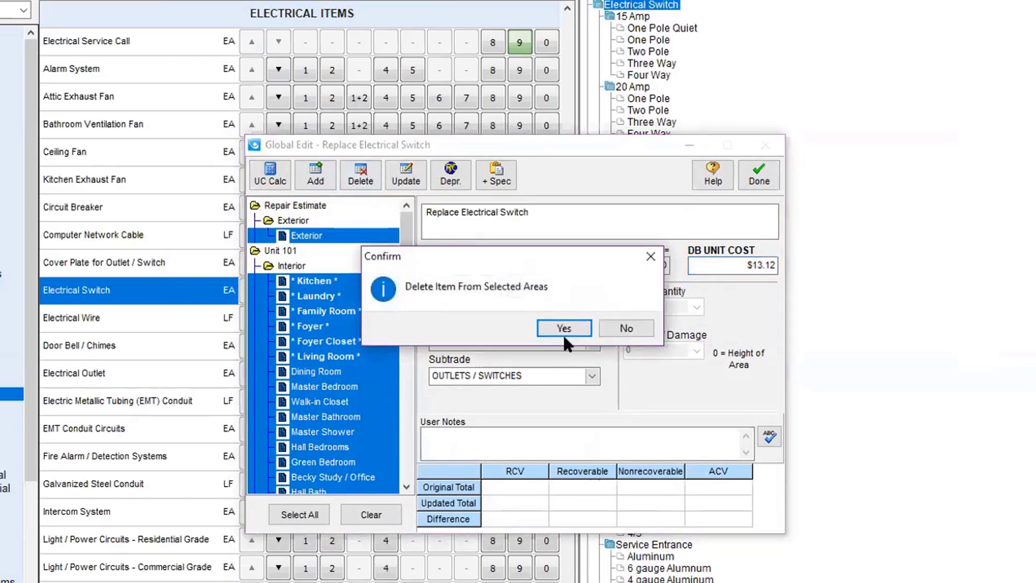
{"action": "left_click", "coordinate": [564, 329]}
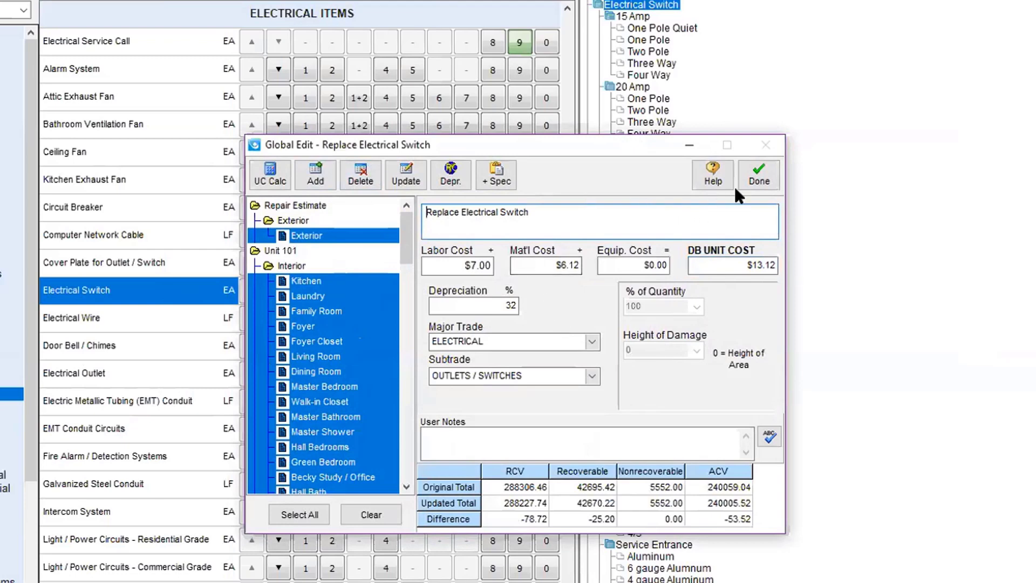
{"action": "left_click", "coordinate": [759, 178]}
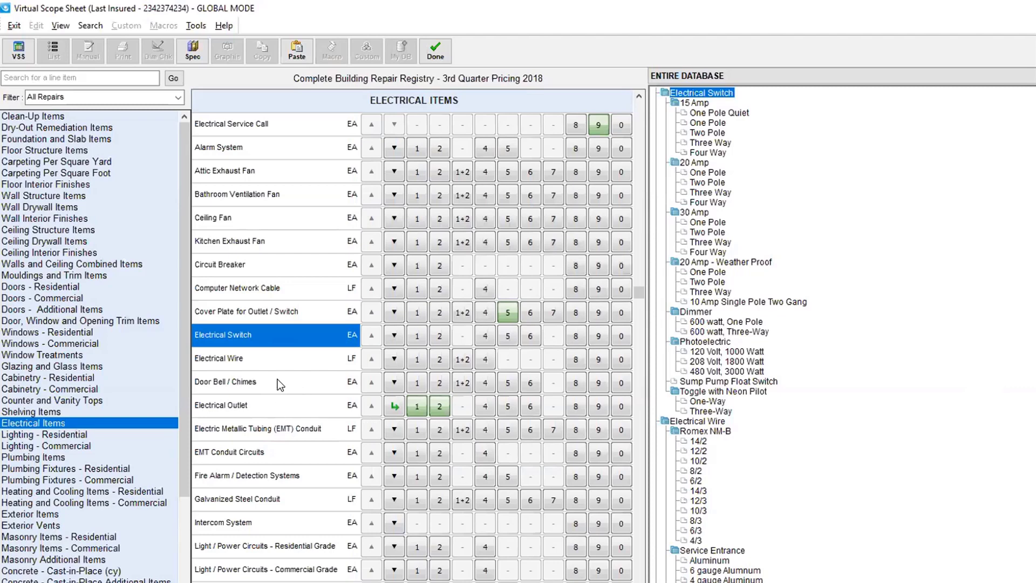
Step: Open a global edit for Replace Carpeting (Per SY) at $25.03
{"action": "key", "text": "Up"}
{"action": "key", "text": "Up"}
{"action": "key", "text": "Up"}
{"action": "key", "text": "Up"}
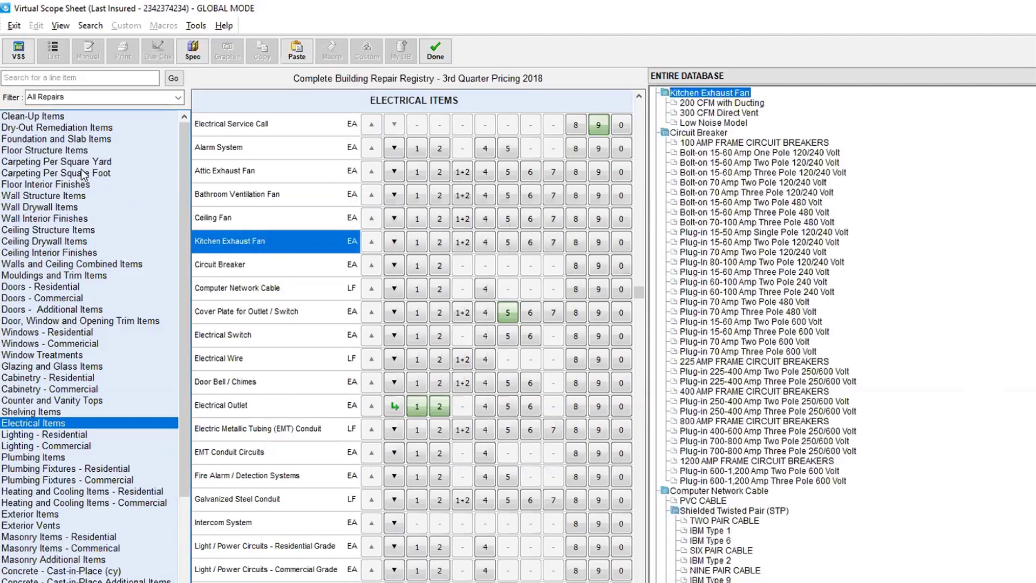
{"action": "left_click", "coordinate": [85, 163]}
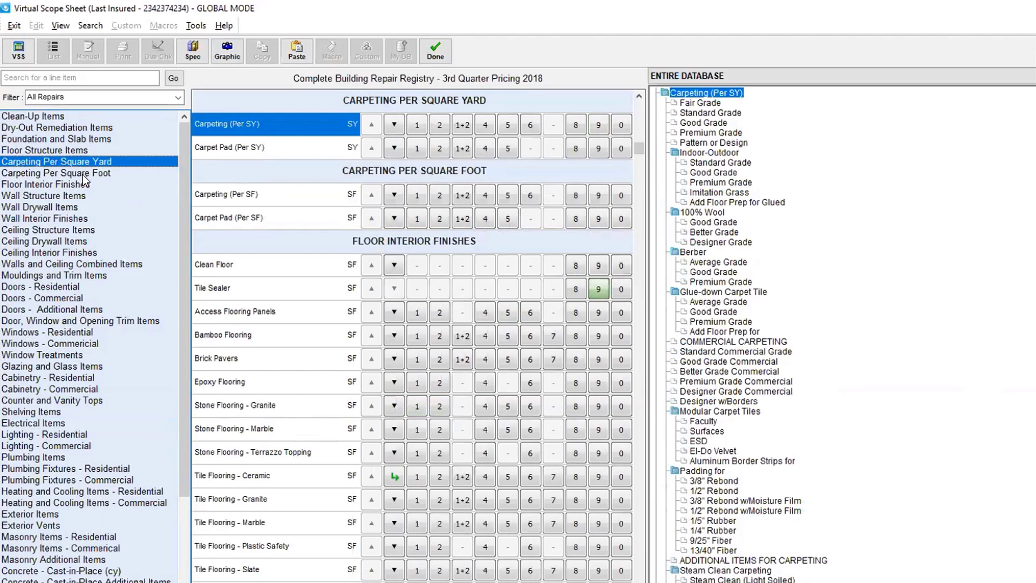
{"action": "left_click", "coordinate": [82, 175]}
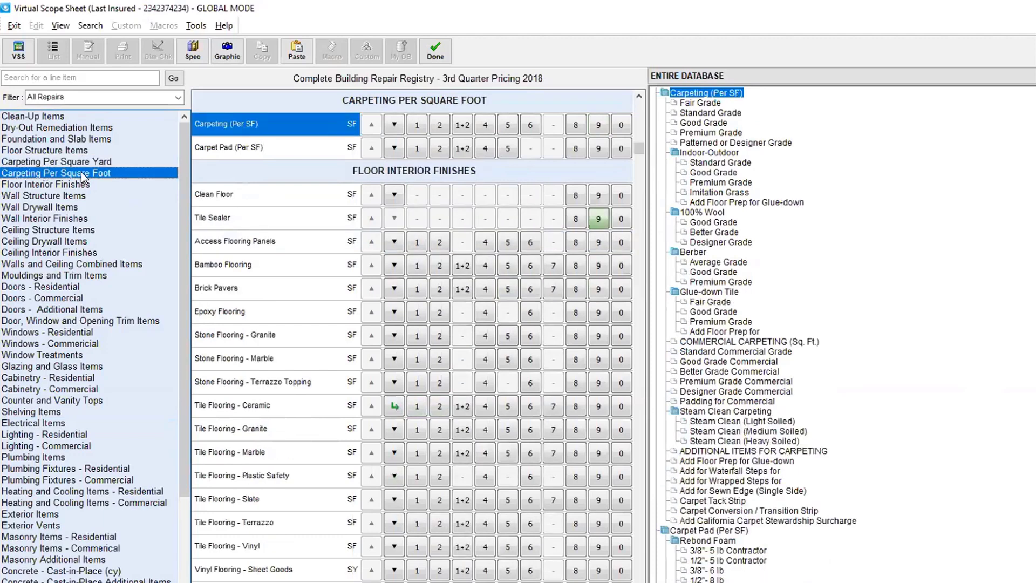
{"action": "left_click", "coordinate": [76, 163]}
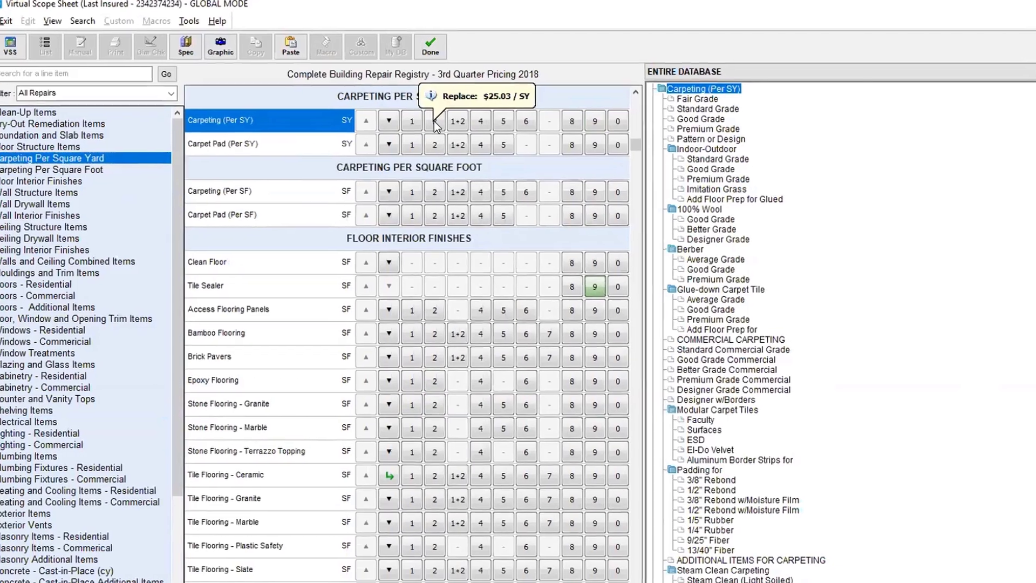
{"action": "left_click", "coordinate": [440, 124]}
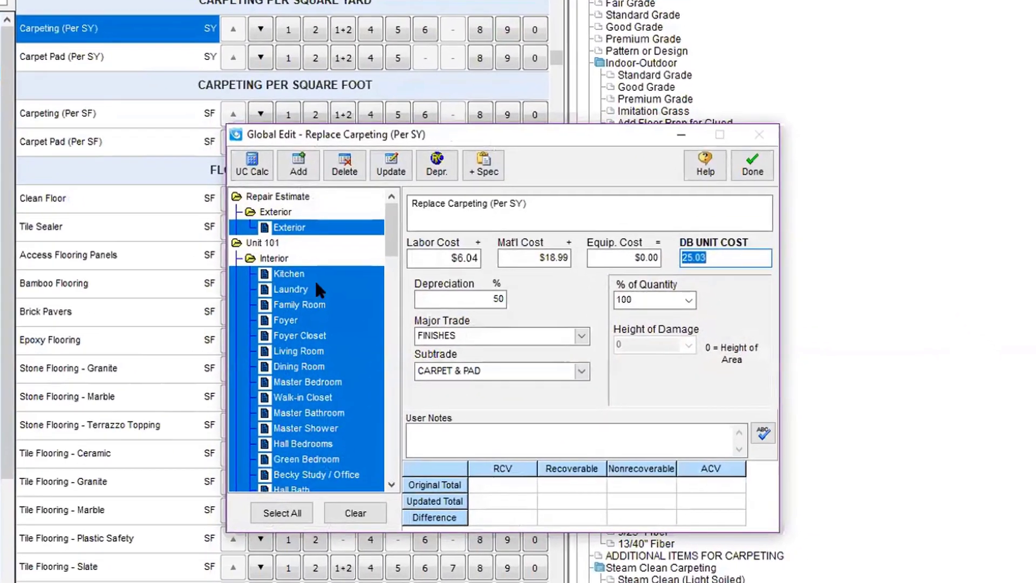
Step: Add the per-SY carpeting with all components to the Master Bedroom only
{"action": "left_click", "coordinate": [351, 506]}
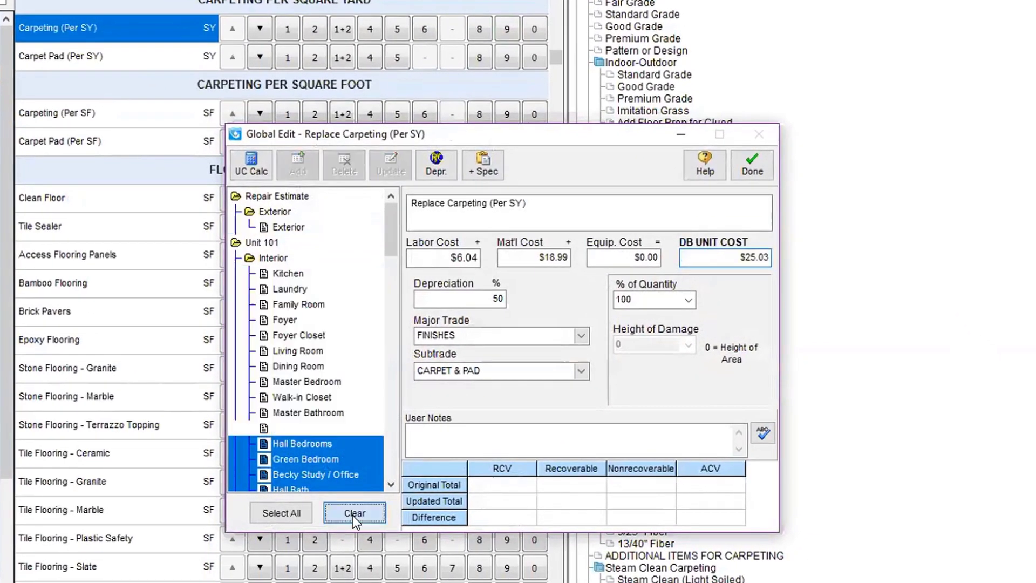
{"action": "left_click", "coordinate": [277, 381]}
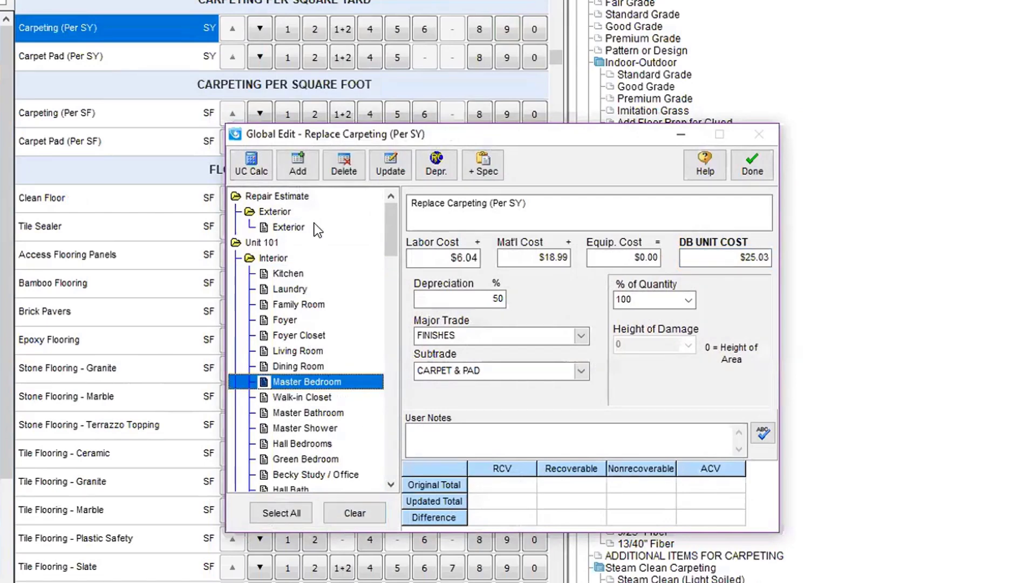
{"action": "left_click", "coordinate": [298, 163]}
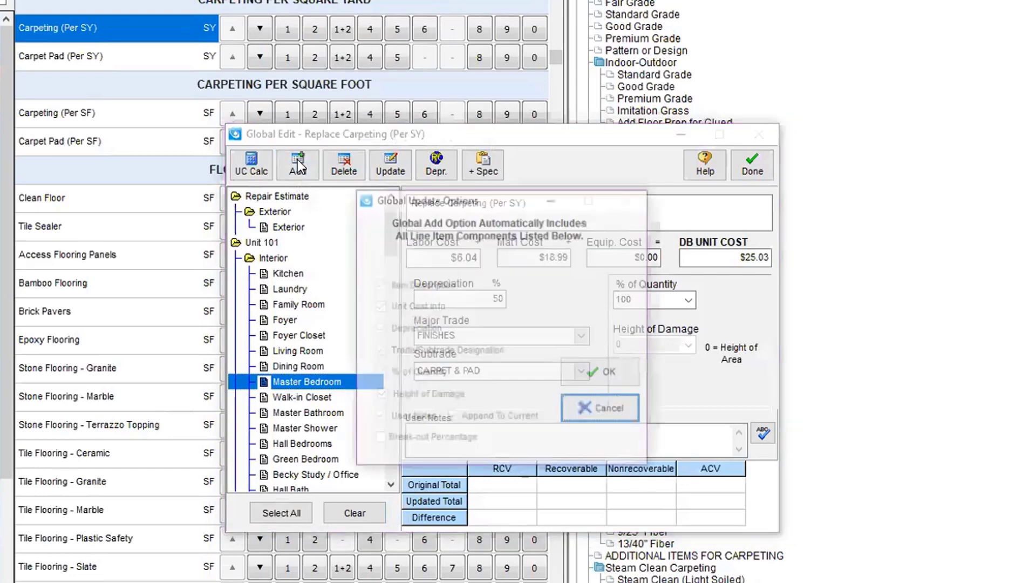
{"action": "left_click", "coordinate": [582, 370]}
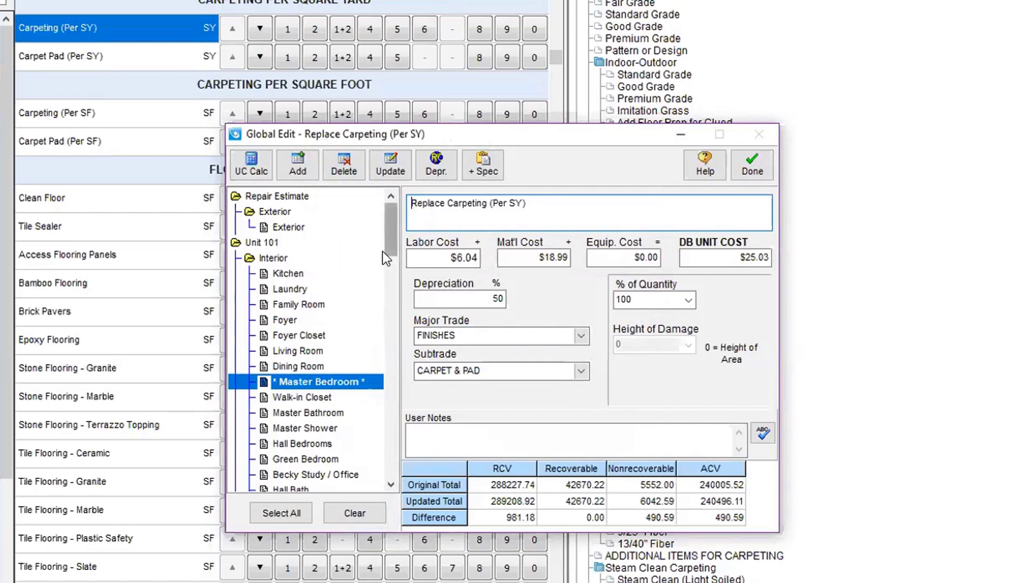
Step: Mark all the carpeting's depreciation non-recoverable and close the Global Edit
{"action": "left_click", "coordinate": [431, 169]}
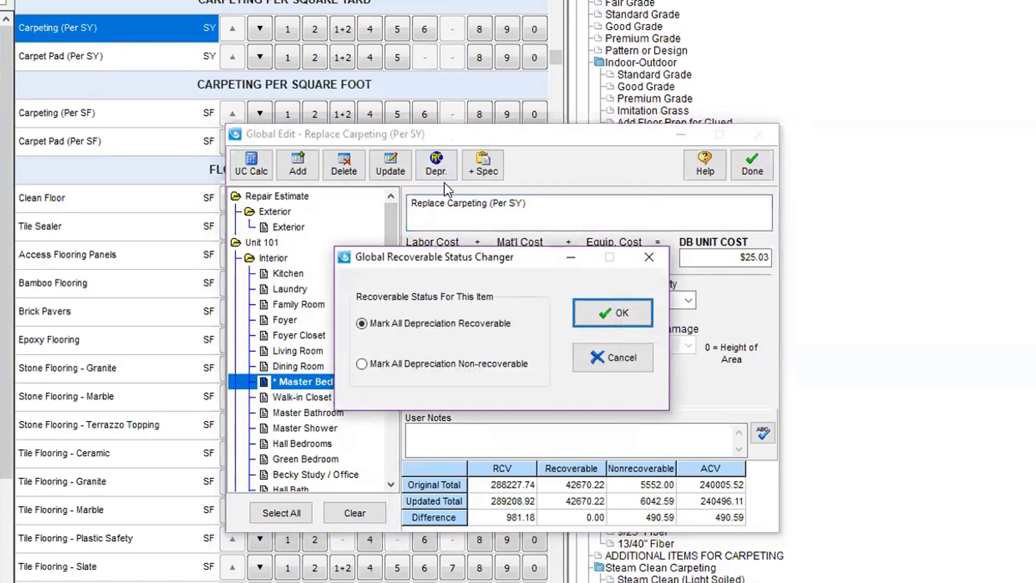
{"action": "left_click", "coordinate": [417, 365]}
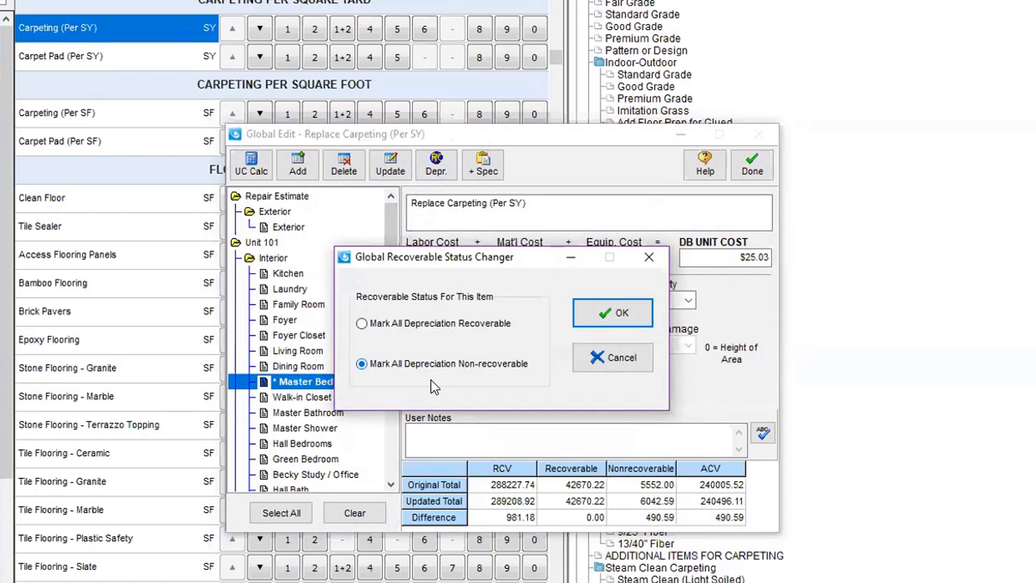
{"action": "left_click", "coordinate": [595, 313]}
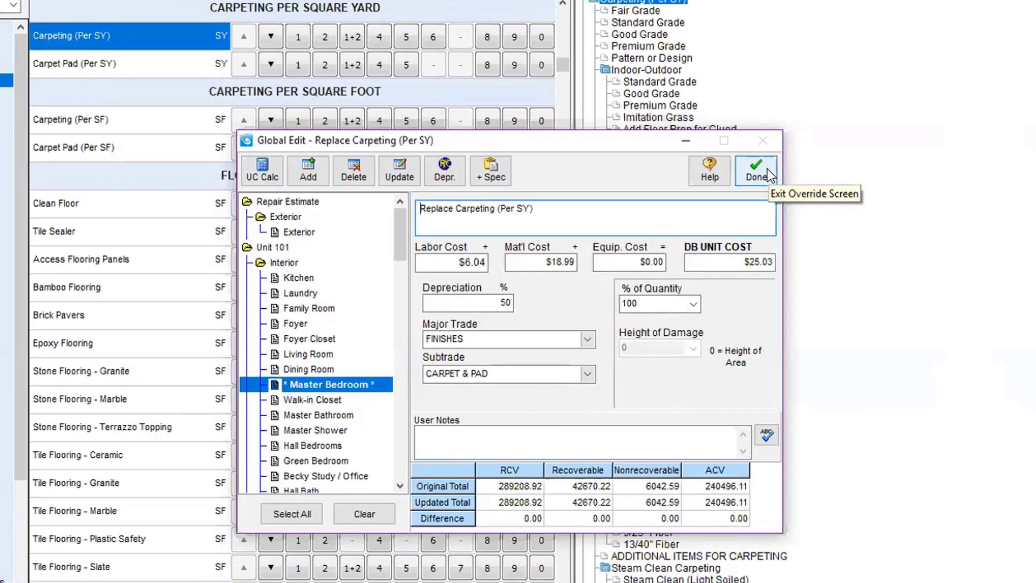
{"action": "left_click", "coordinate": [766, 174]}
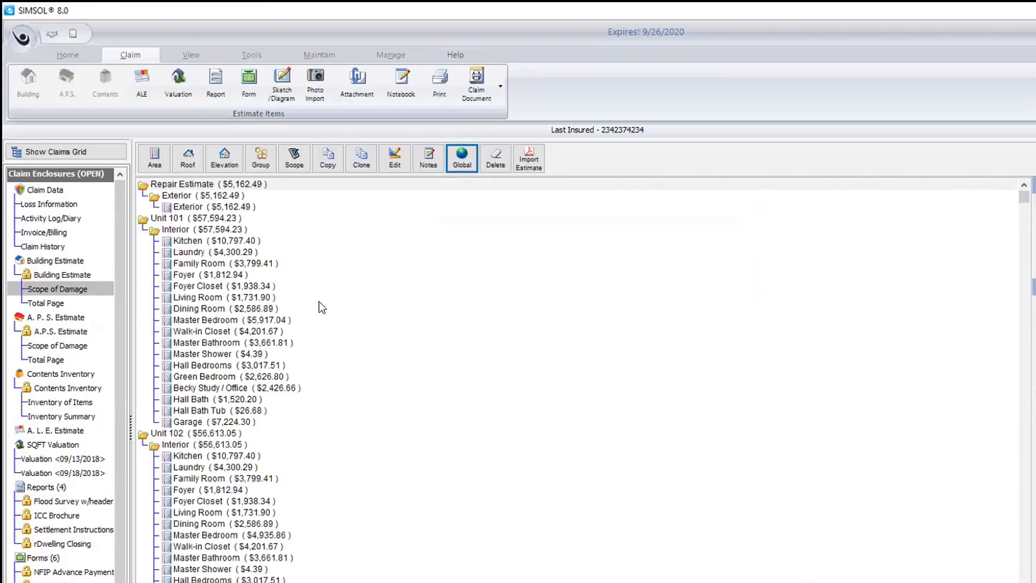
Step: Open the Building Estimate's Total Page, ignoring the Review Audit advisory
{"action": "left_click", "coordinate": [57, 302]}
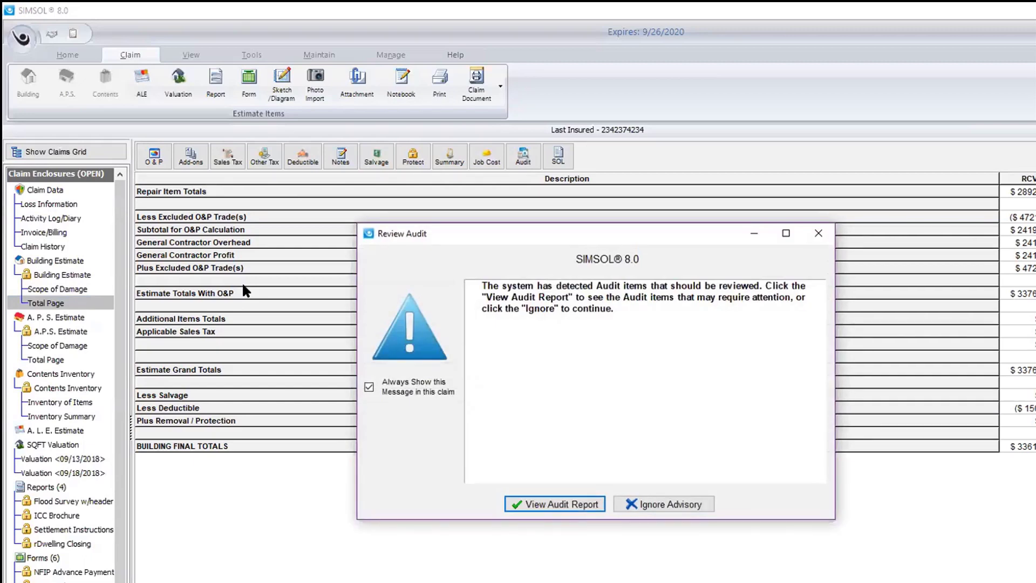
{"action": "left_click", "coordinate": [632, 507]}
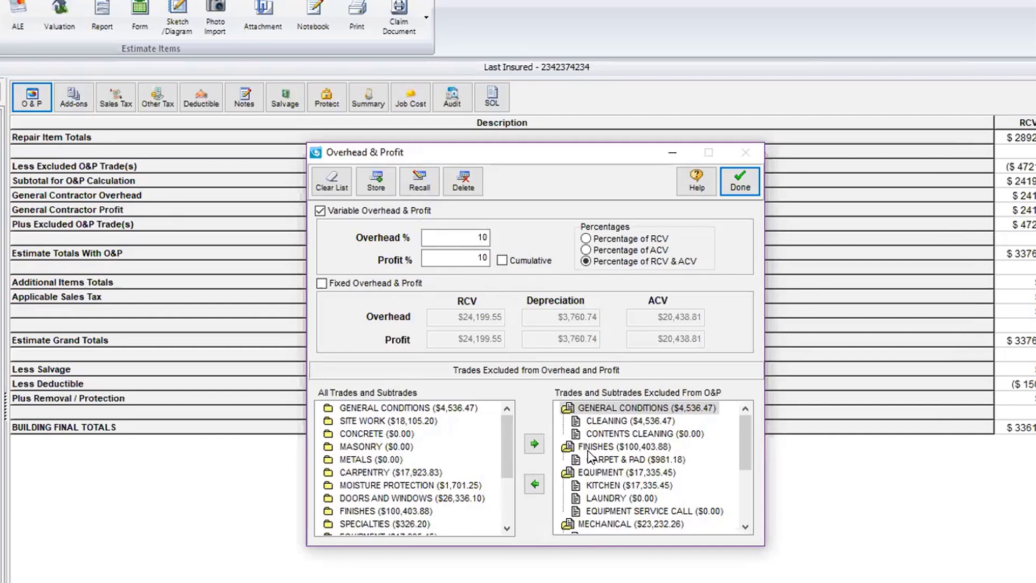
Step: Remove General Conditions and the other trades from the overhead and profit exclusions
{"action": "scroll", "coordinate": [743, 525], "scroll_direction": "down", "scroll_amount": 3}
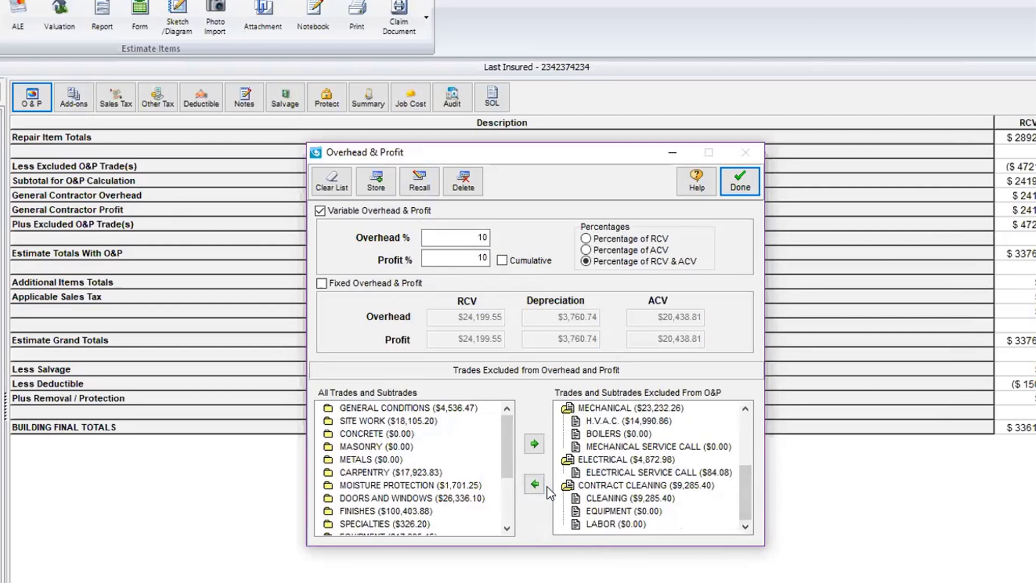
{"action": "scroll", "coordinate": [742, 406], "scroll_direction": "up", "scroll_amount": 3}
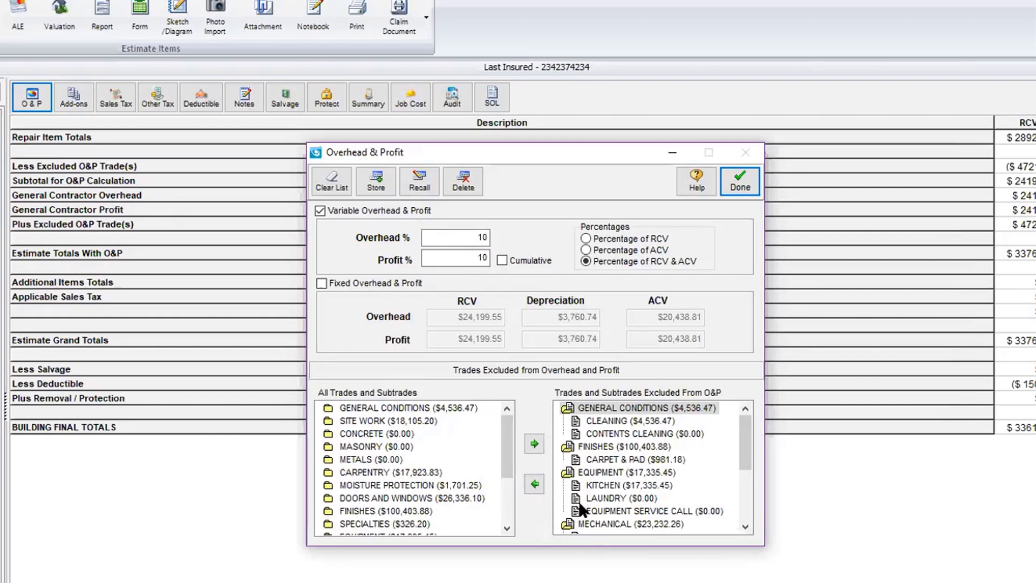
{"action": "left_click", "coordinate": [535, 484]}
{"action": "left_click", "coordinate": [534, 483]}
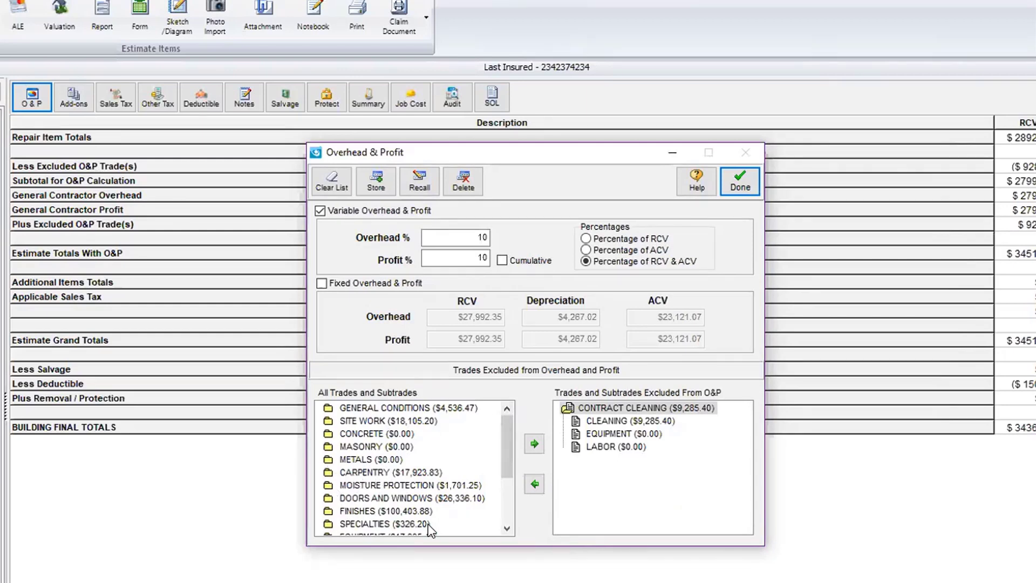
Step: Exclude Carpet & Pad under Finishes from O&P, save, and return to the scope of damage
{"action": "left_click", "coordinate": [401, 511]}
{"action": "double_click", "coordinate": [402, 511]}
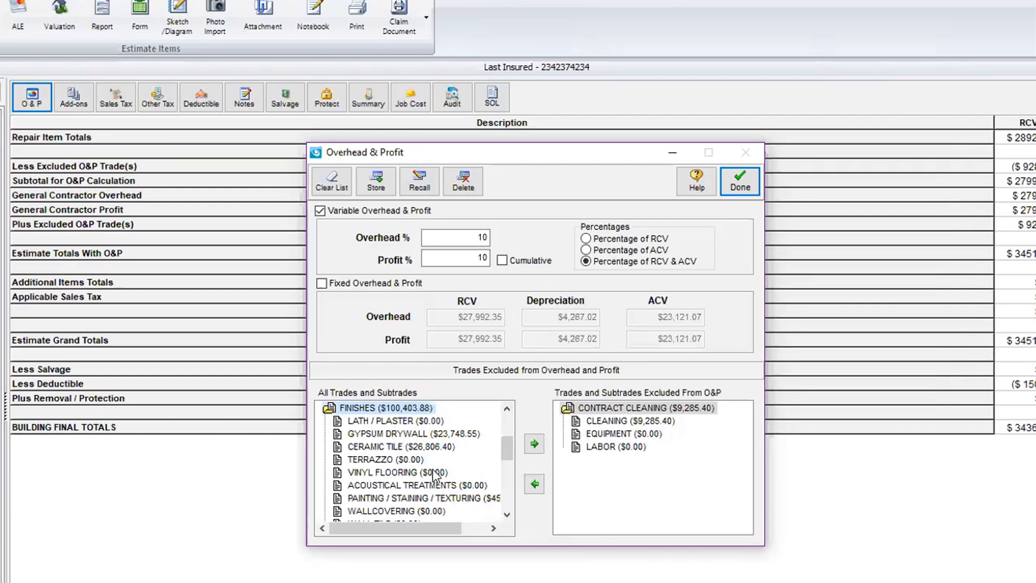
{"action": "left_click", "coordinate": [508, 516]}
{"action": "left_click", "coordinate": [507, 516]}
{"action": "left_click", "coordinate": [507, 516]}
{"action": "left_click", "coordinate": [507, 516]}
{"action": "left_click", "coordinate": [508, 516]}
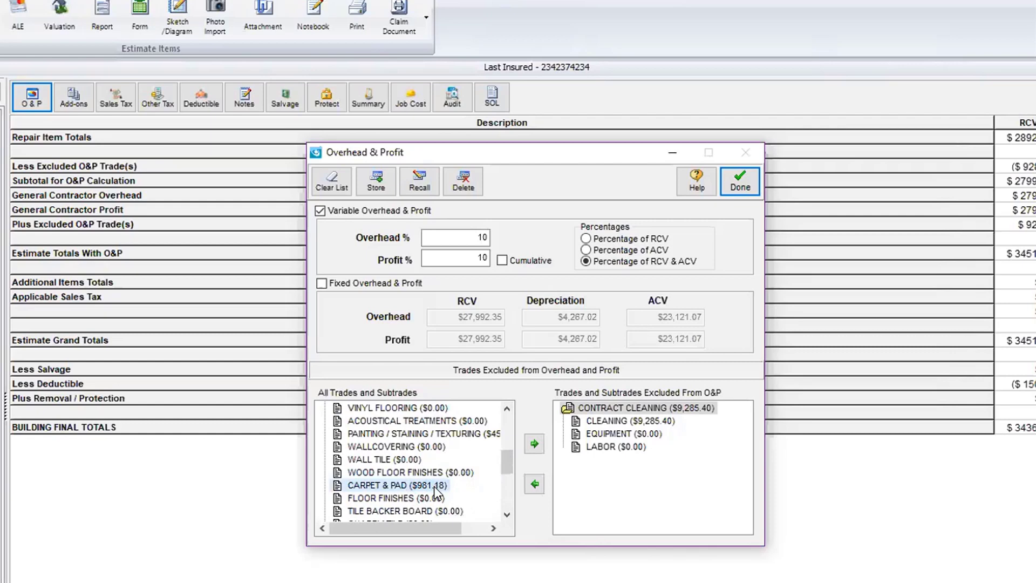
{"action": "left_click", "coordinate": [533, 445]}
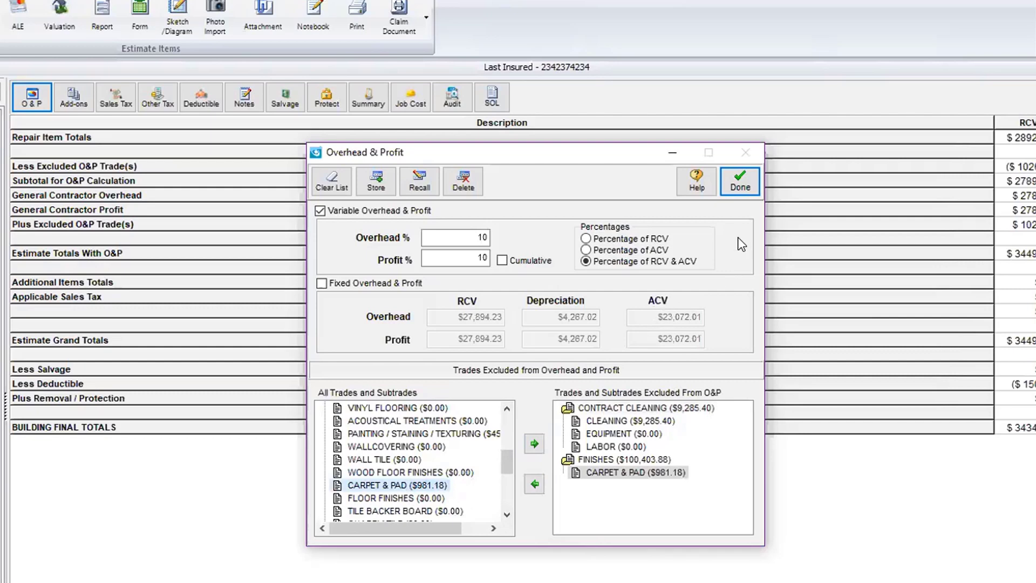
{"action": "left_click", "coordinate": [739, 182]}
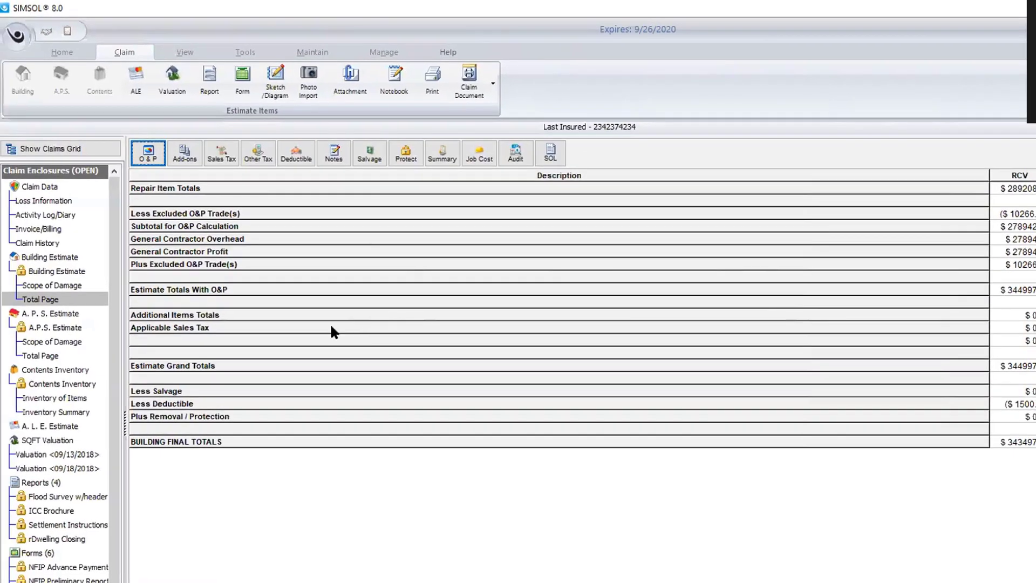
{"action": "left_click", "coordinate": [69, 286]}
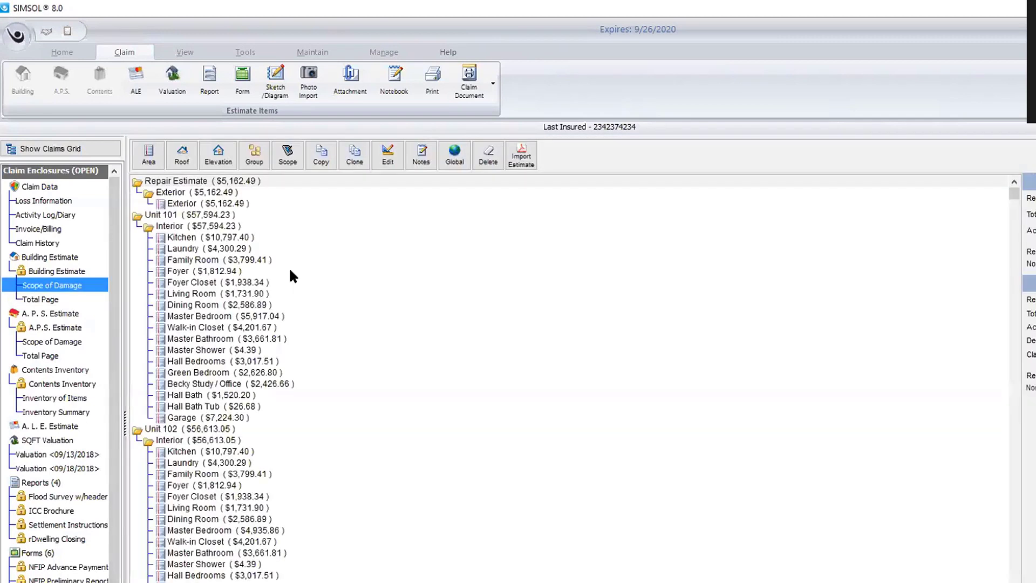
Step: Open a Global Edit for Mildewcide Floor Treatment from the maximized Virtual Scope Sheet
{"action": "left_click", "coordinate": [454, 154]}
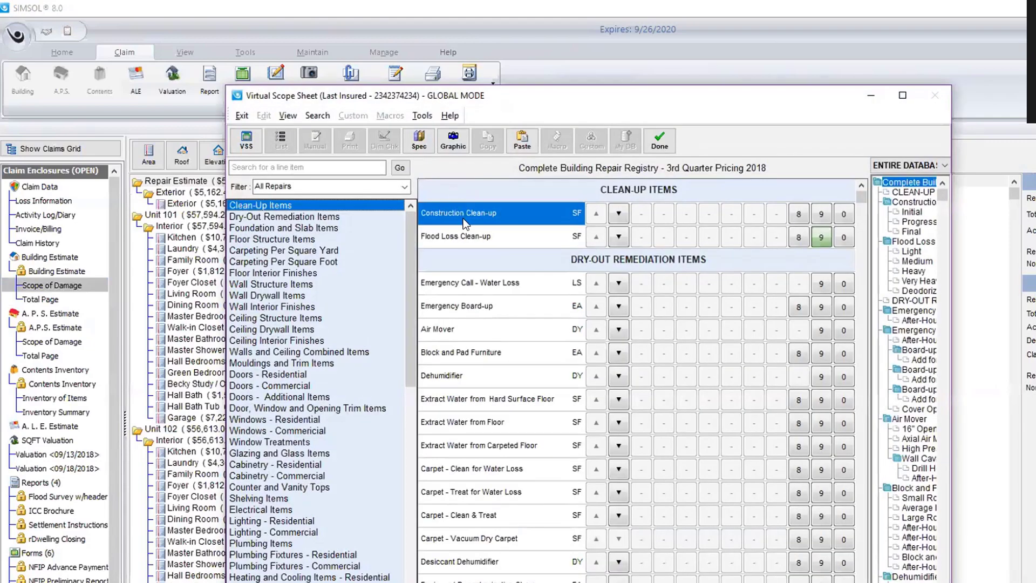
{"action": "left_click", "coordinate": [912, 95]}
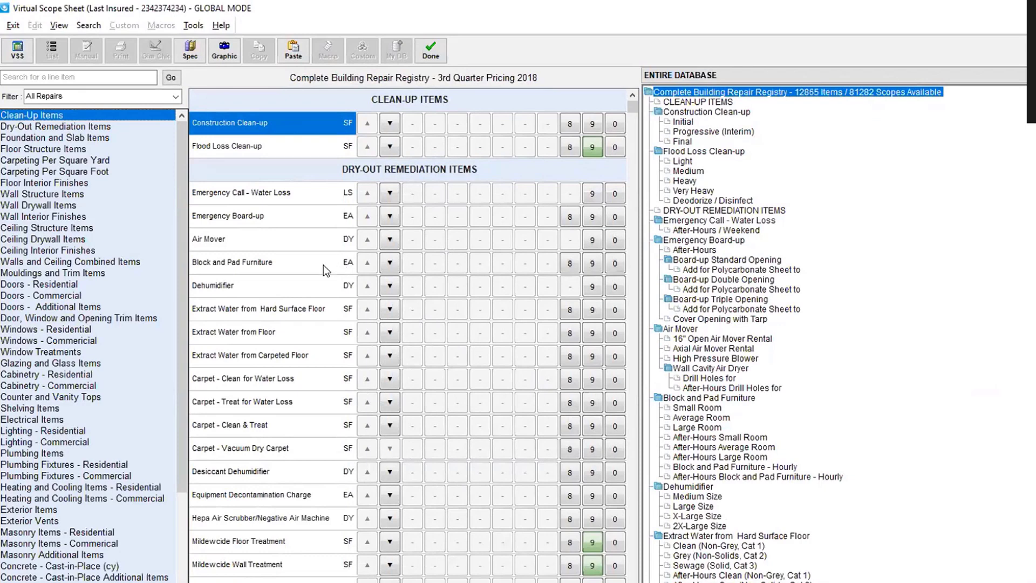
{"action": "left_click", "coordinate": [311, 539]}
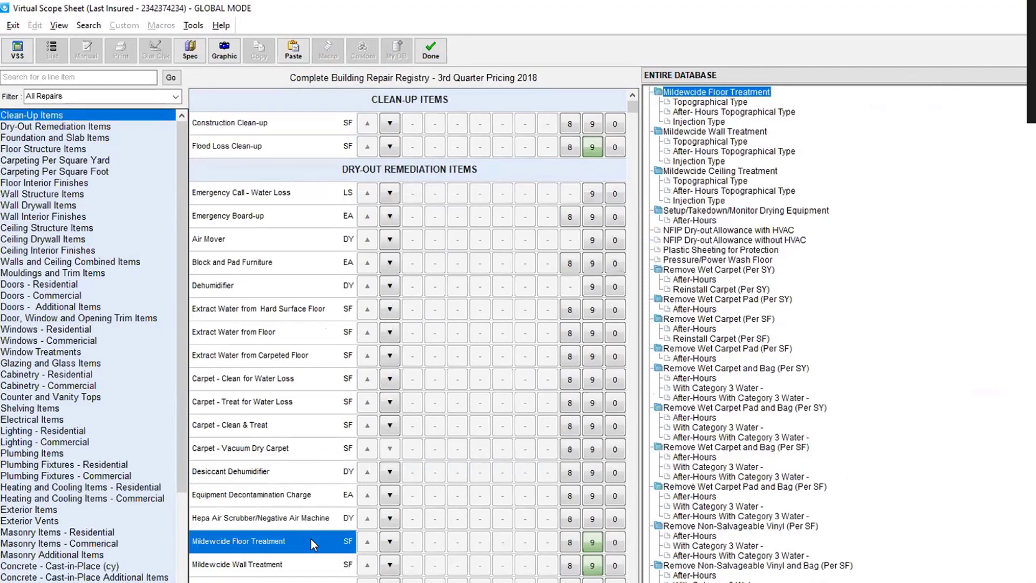
{"action": "left_click", "coordinate": [596, 548]}
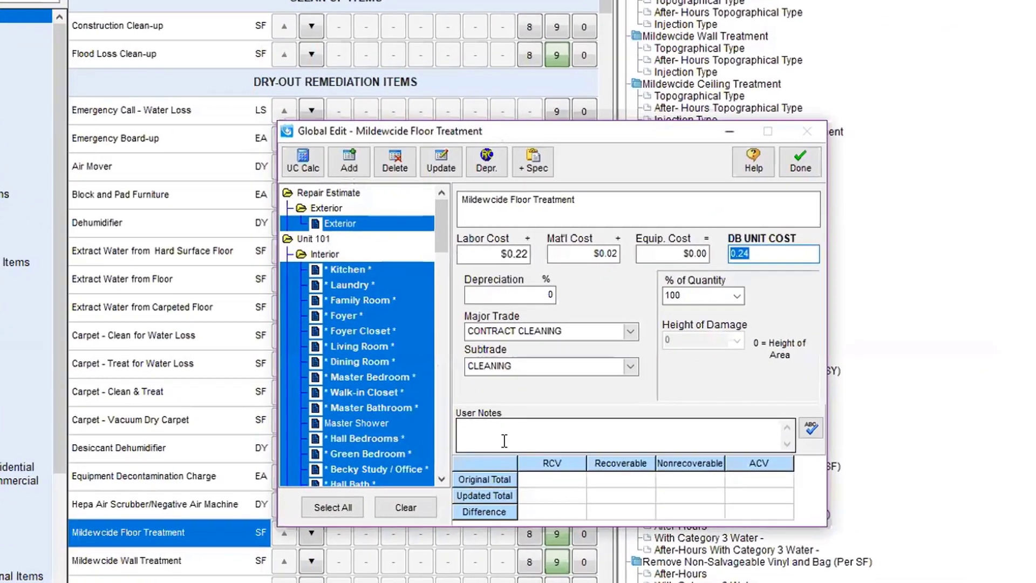
Step: Add the note 'Part of the Dry Out Process' and set it to append to existing user notes
{"action": "left_click", "coordinate": [522, 448]}
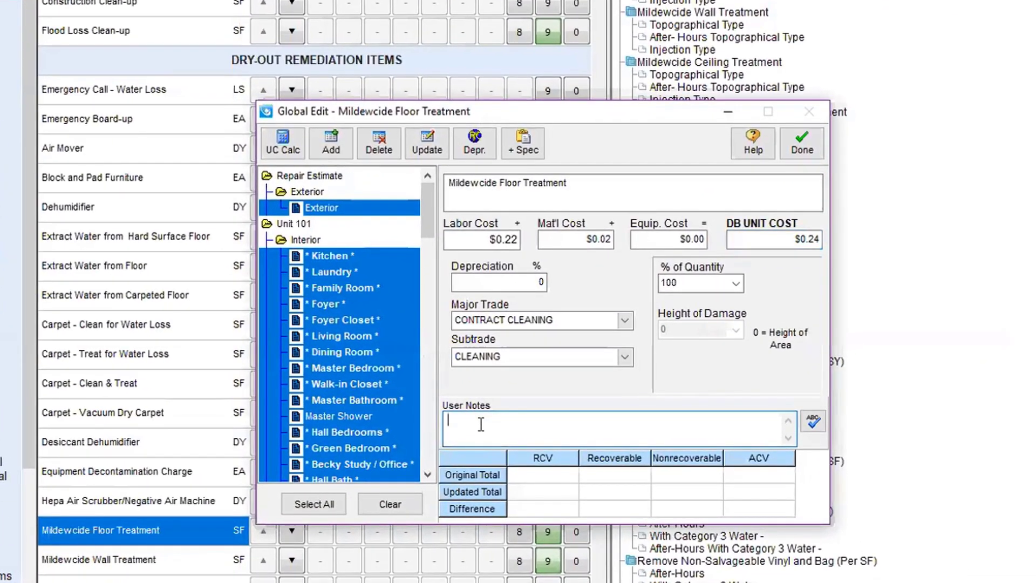
{"action": "type", "text": "Part of the Dry Out Process"}
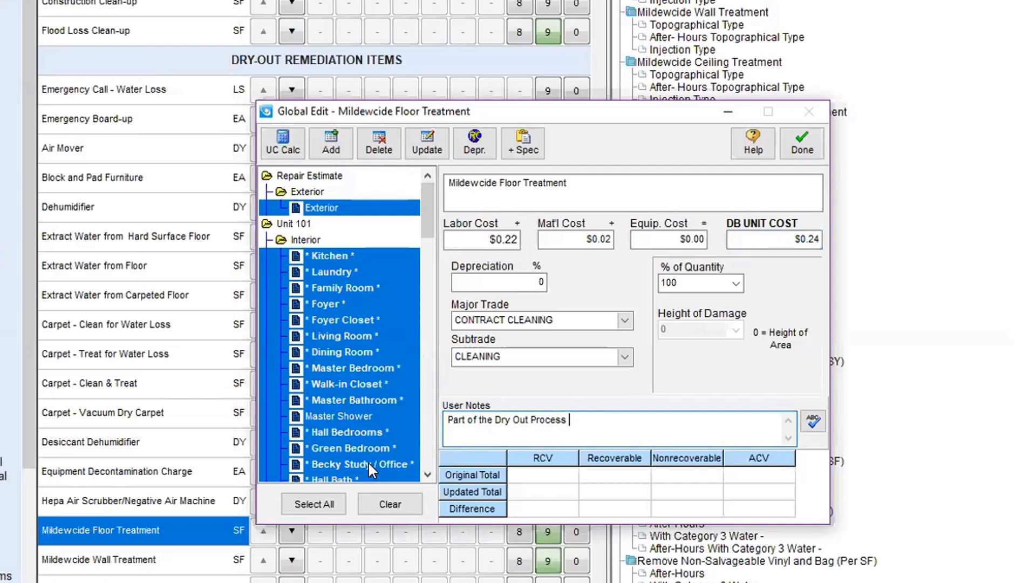
{"action": "left_click", "coordinate": [429, 143]}
{"action": "left_click", "coordinate": [427, 144]}
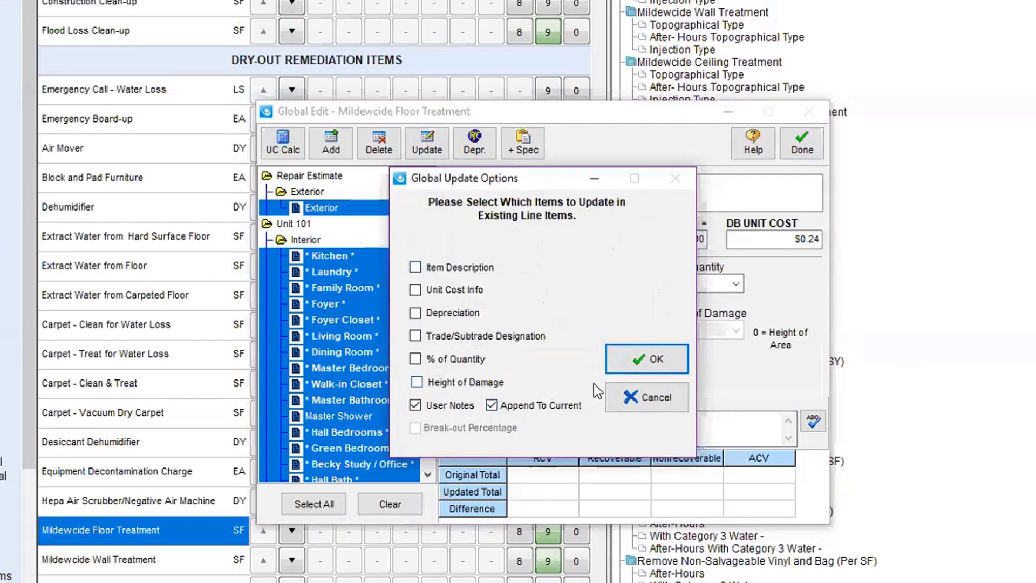
Step: Confirm appending the dry-out note to existing Mildewcide Floor Treatment items' user notes
{"action": "left_click", "coordinate": [637, 361]}
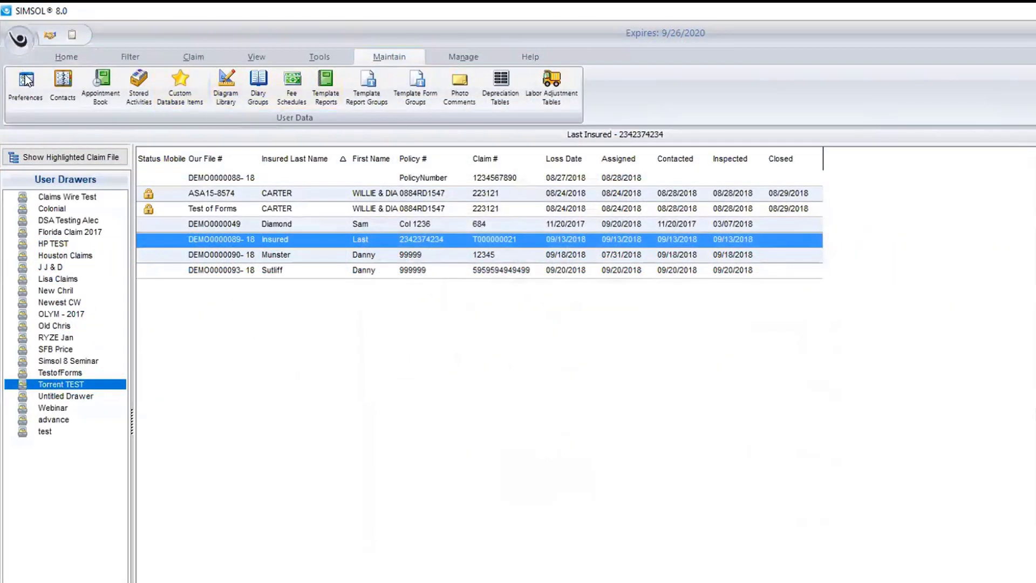
Step: Open the Preferences dialog from the Maintain tab
{"action": "left_click", "coordinate": [25, 81]}
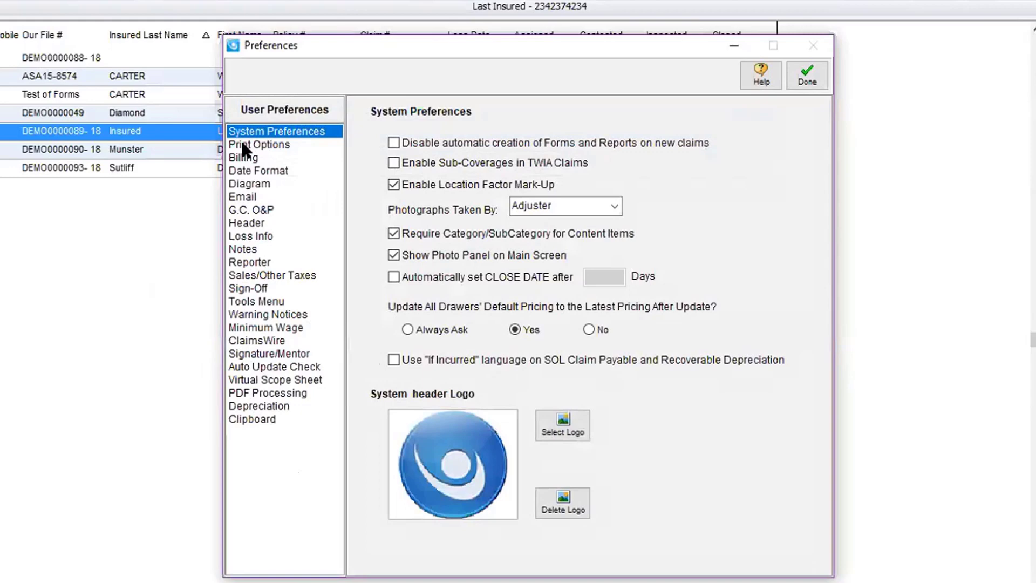
Step: Show the Virtual Scope Sheet category of the system preferences for review
{"action": "left_click", "coordinate": [254, 378]}
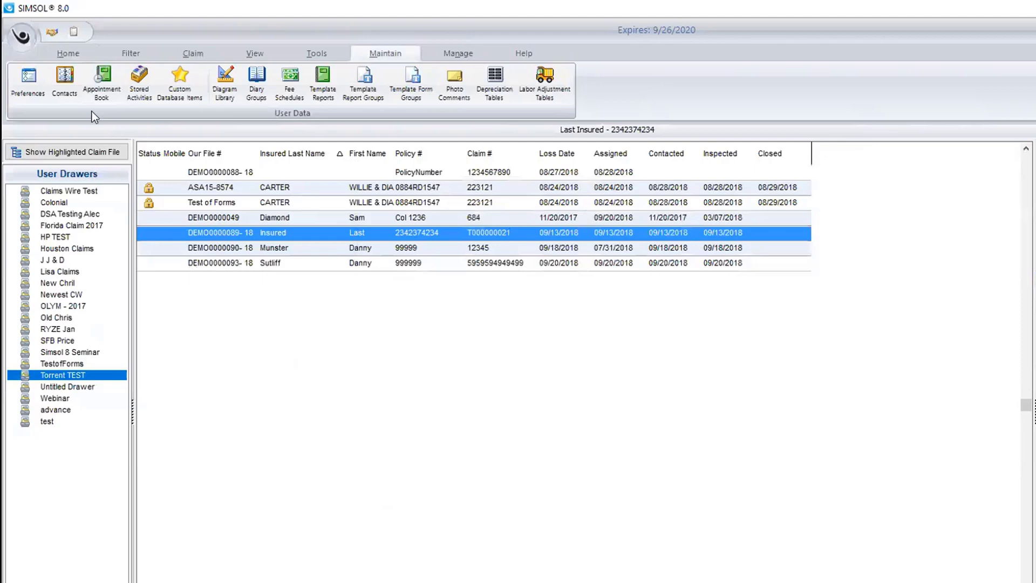
Step: Open the Unarchive dialog from the Home tab
{"action": "left_click", "coordinate": [68, 53]}
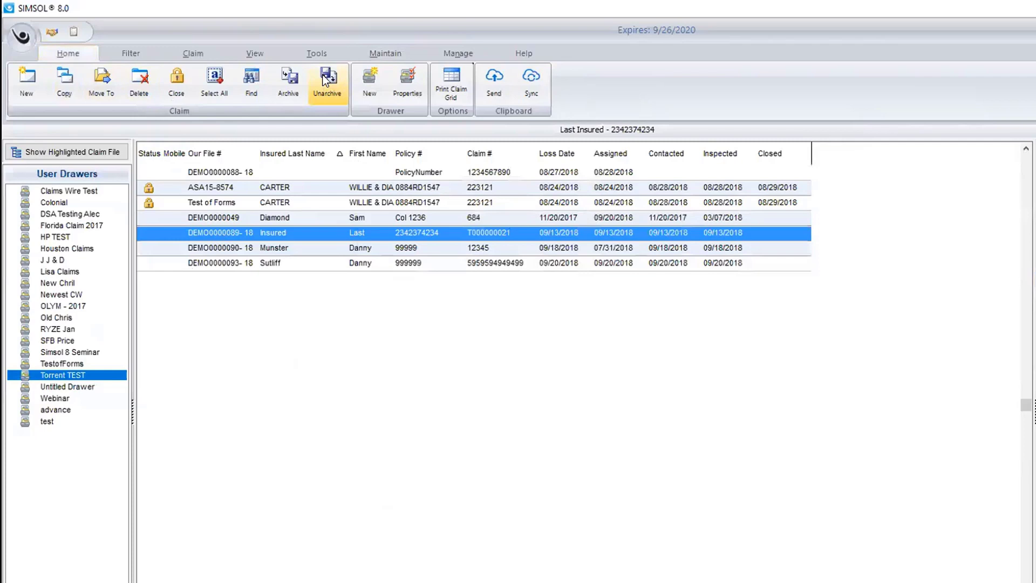
{"action": "left_click", "coordinate": [330, 79]}
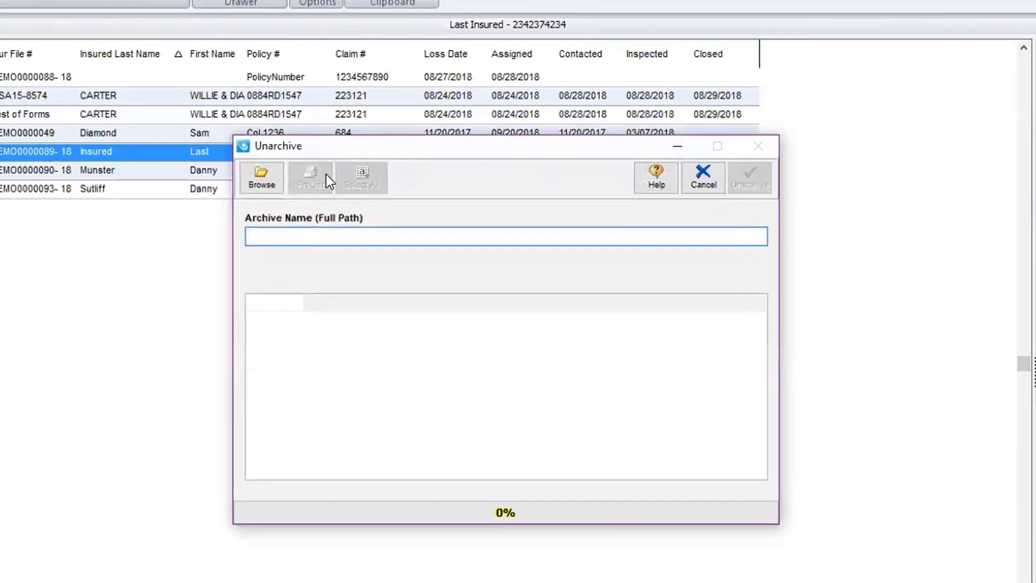
Step: Unarchive all claims from diagtest.SFZ on the Desktop
{"action": "left_click", "coordinate": [257, 176]}
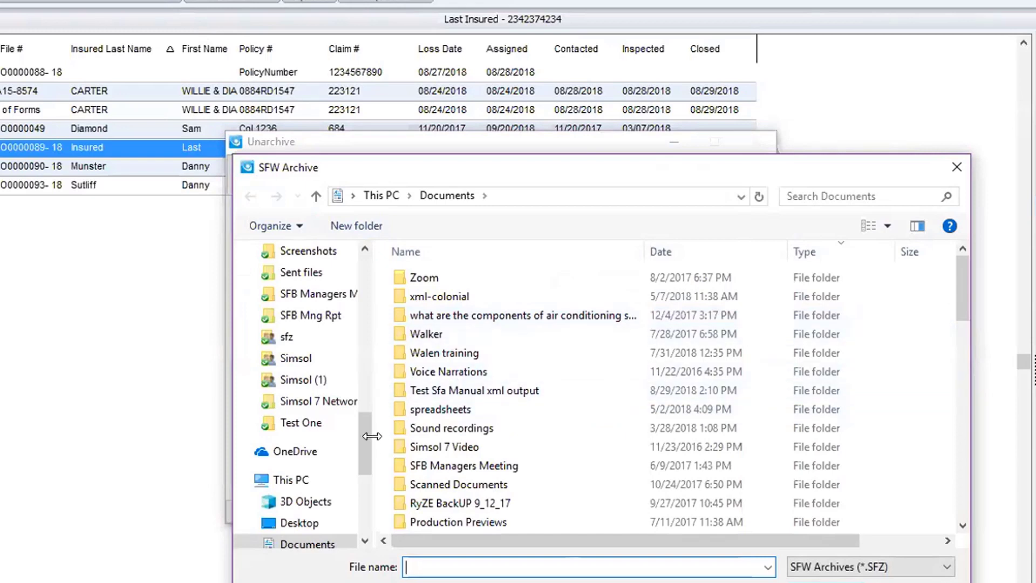
{"action": "left_click_drag", "start_coordinate": [368, 436], "coordinate": [367, 267]}
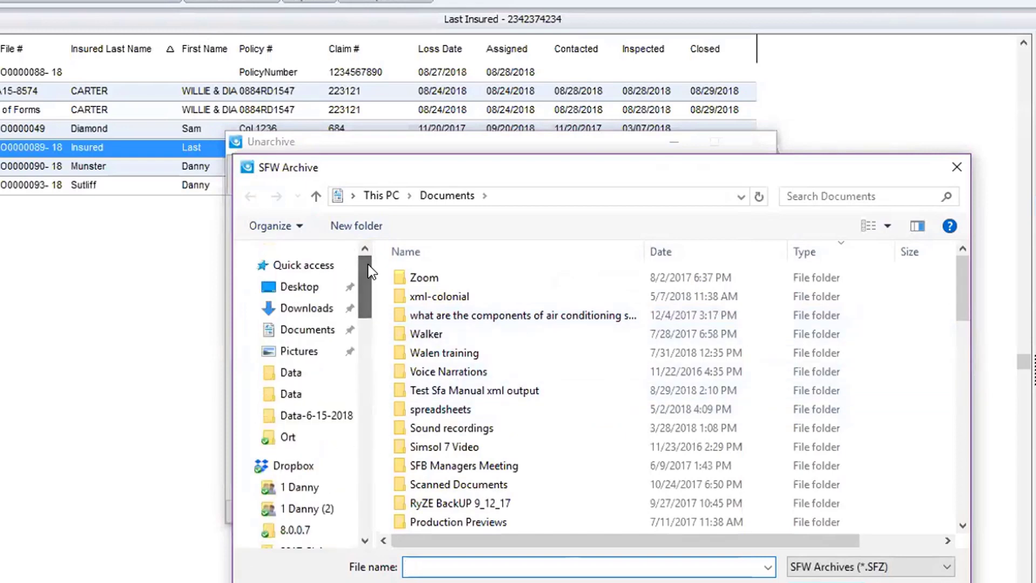
{"action": "left_click", "coordinate": [311, 290]}
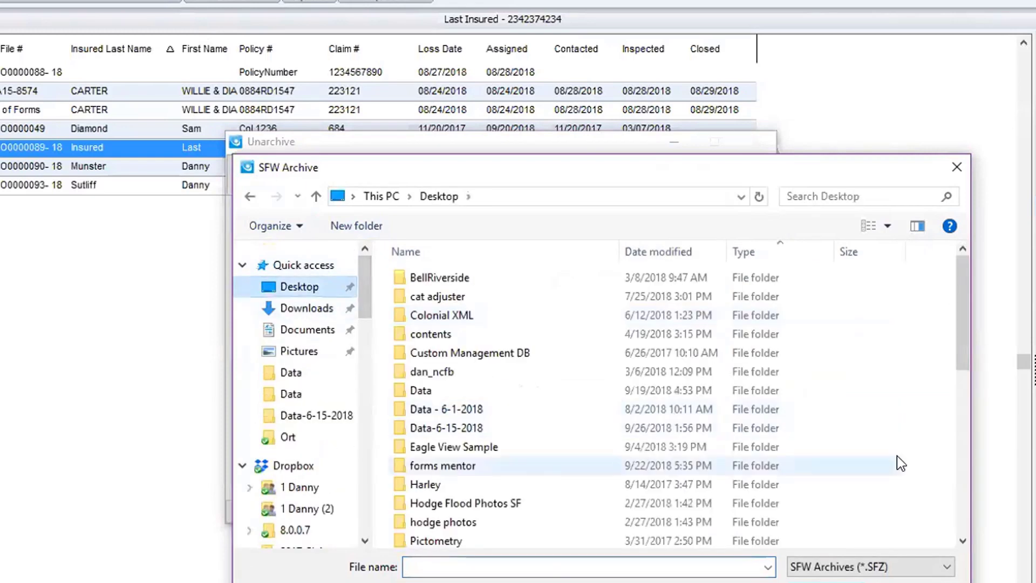
{"action": "left_click_drag", "start_coordinate": [964, 318], "coordinate": [963, 449]}
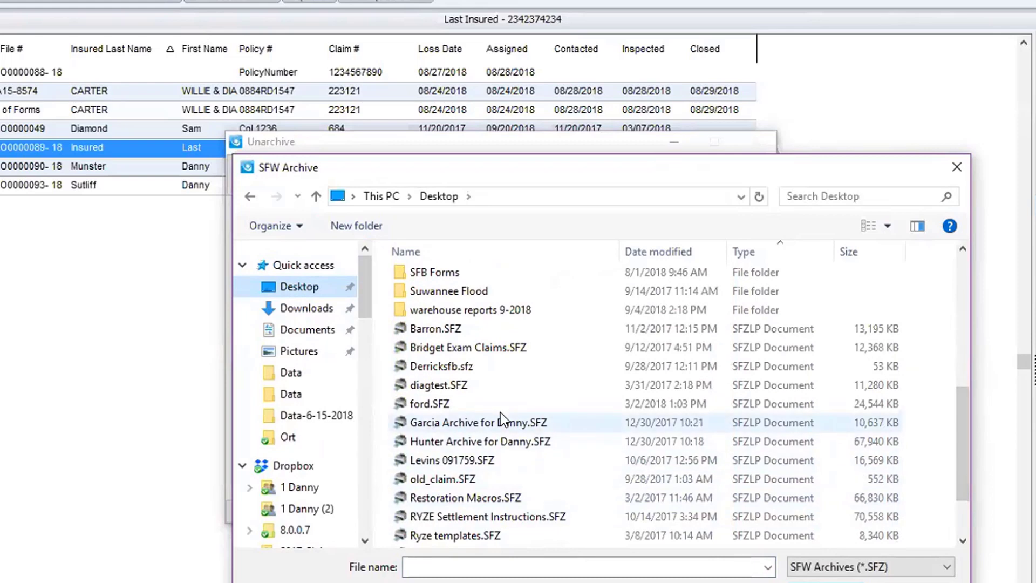
{"action": "double_click", "coordinate": [439, 386]}
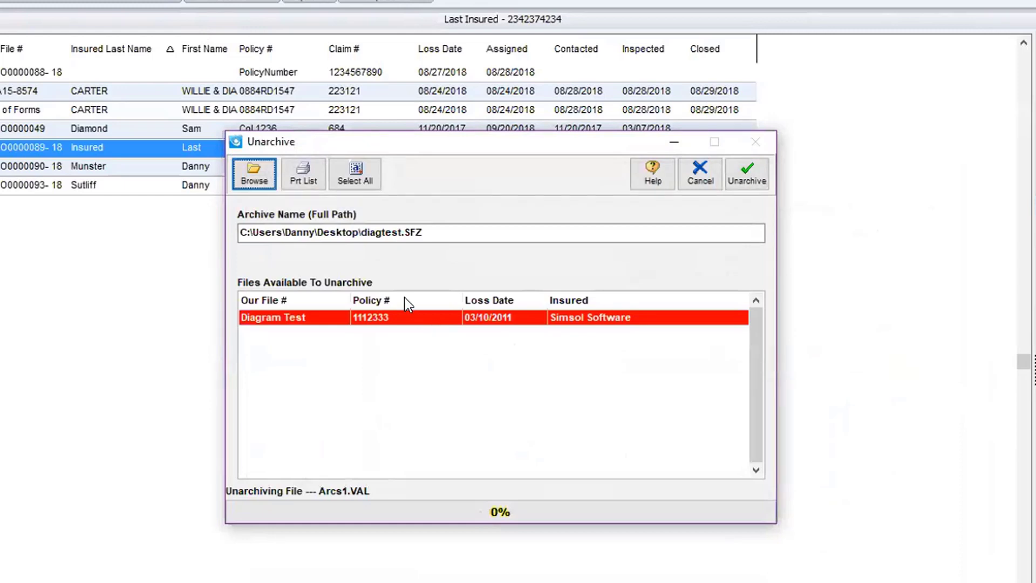
{"action": "left_click", "coordinate": [355, 173]}
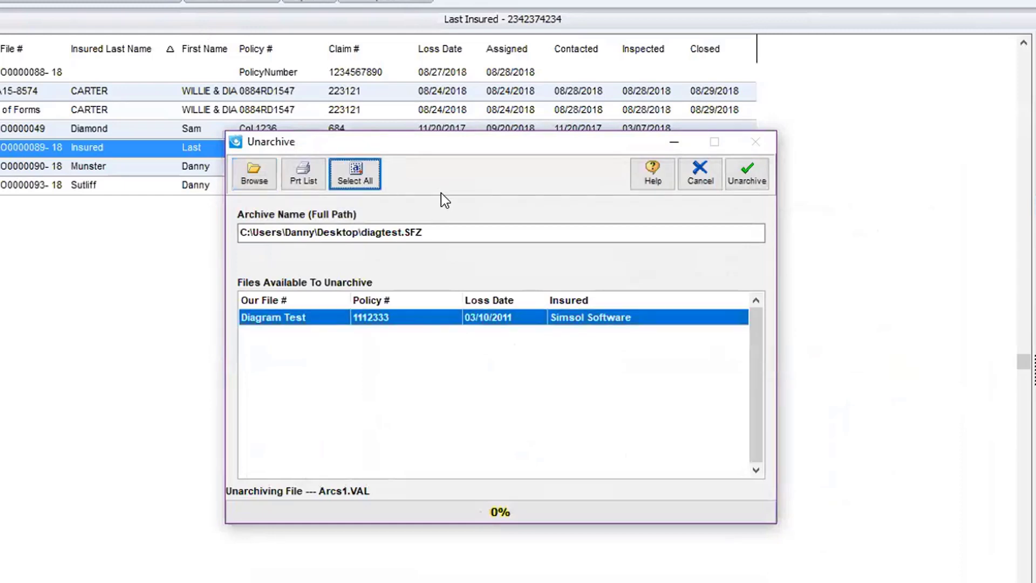
{"action": "left_click", "coordinate": [748, 174]}
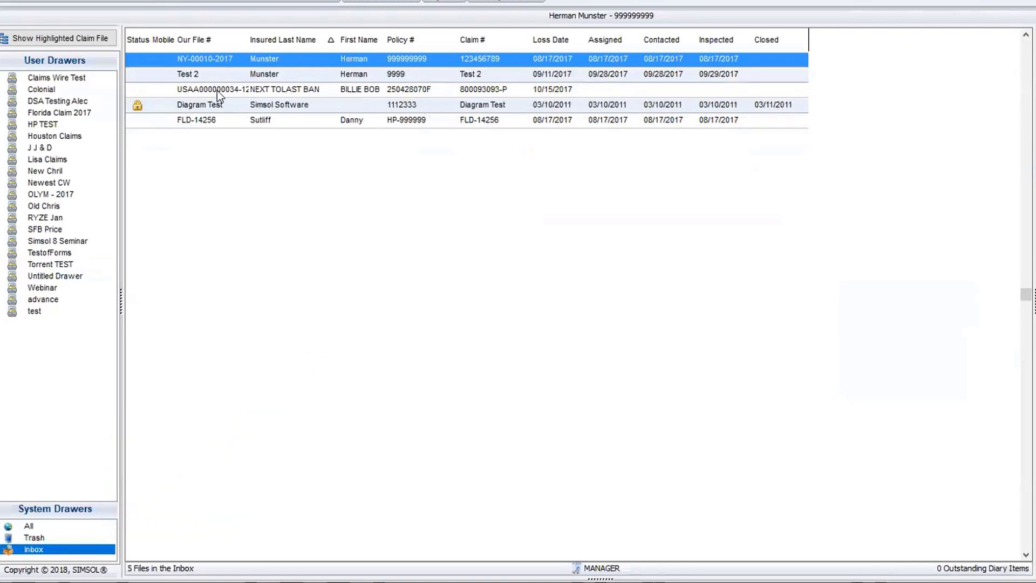
Step: Move the Diagram Test claim from the Inbox to the TestofForms drawer
{"action": "left_click", "coordinate": [228, 105]}
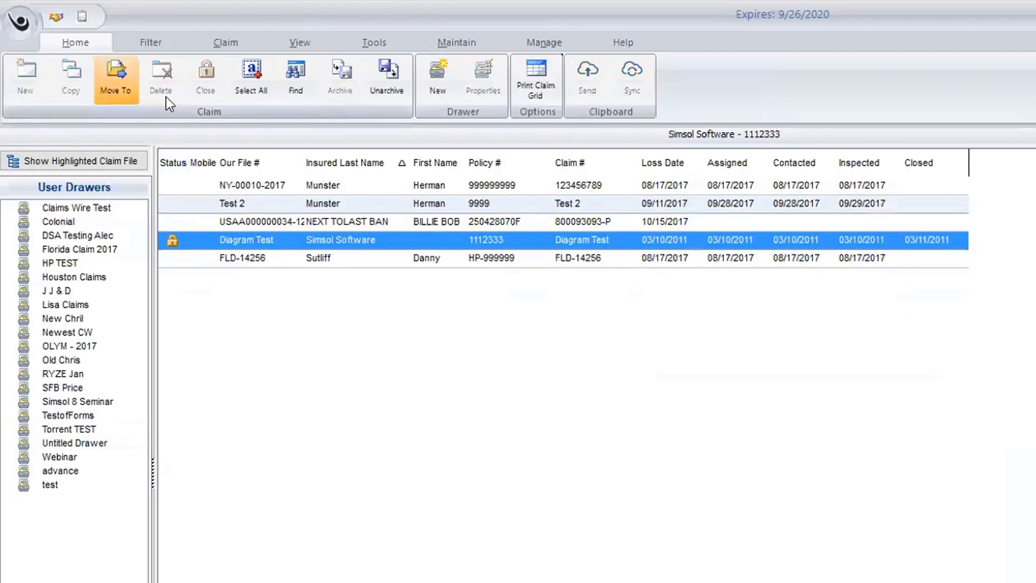
{"action": "left_click", "coordinate": [124, 74]}
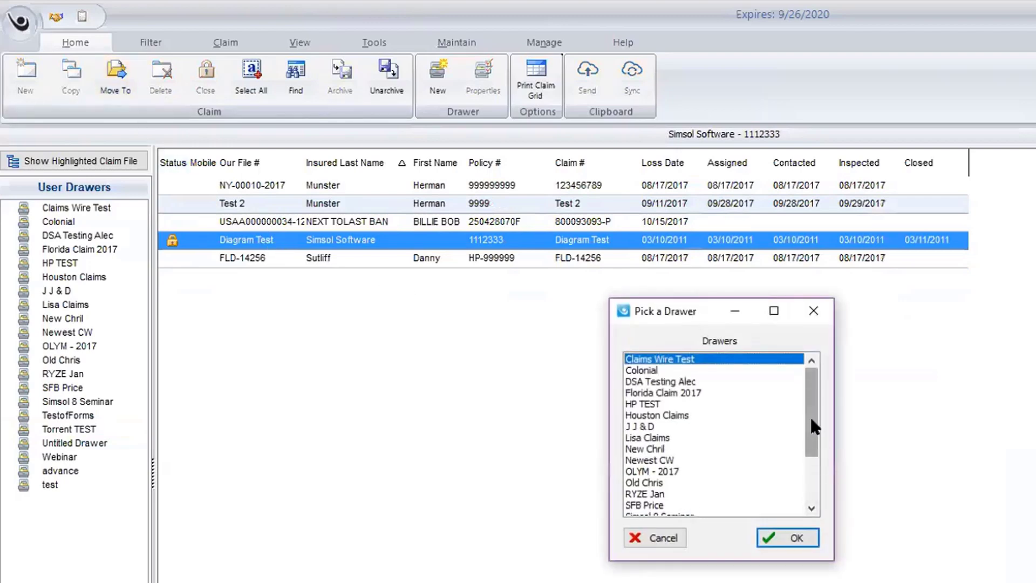
{"action": "left_click_drag", "start_coordinate": [811, 415], "coordinate": [818, 507]}
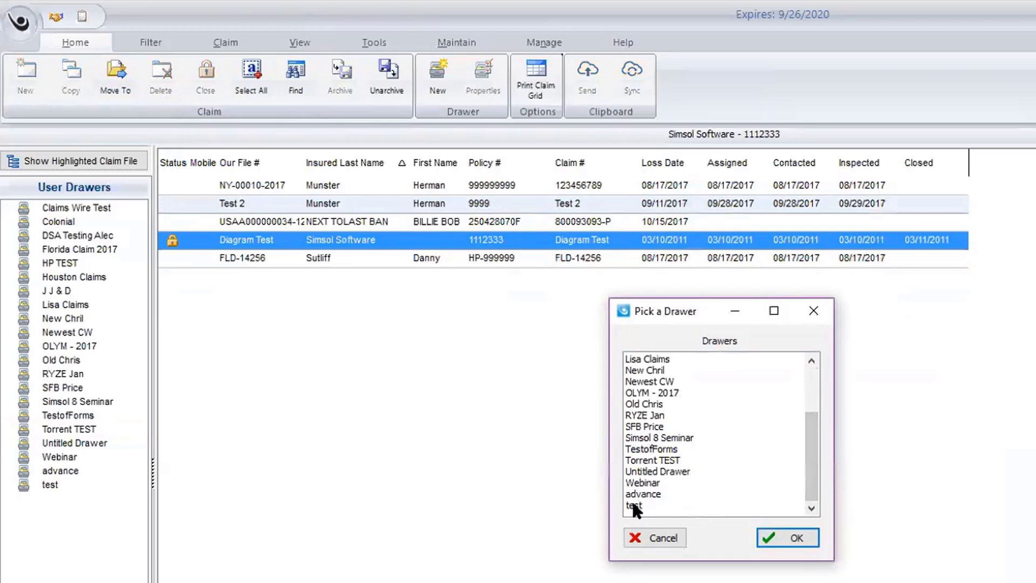
{"action": "left_click", "coordinate": [650, 449]}
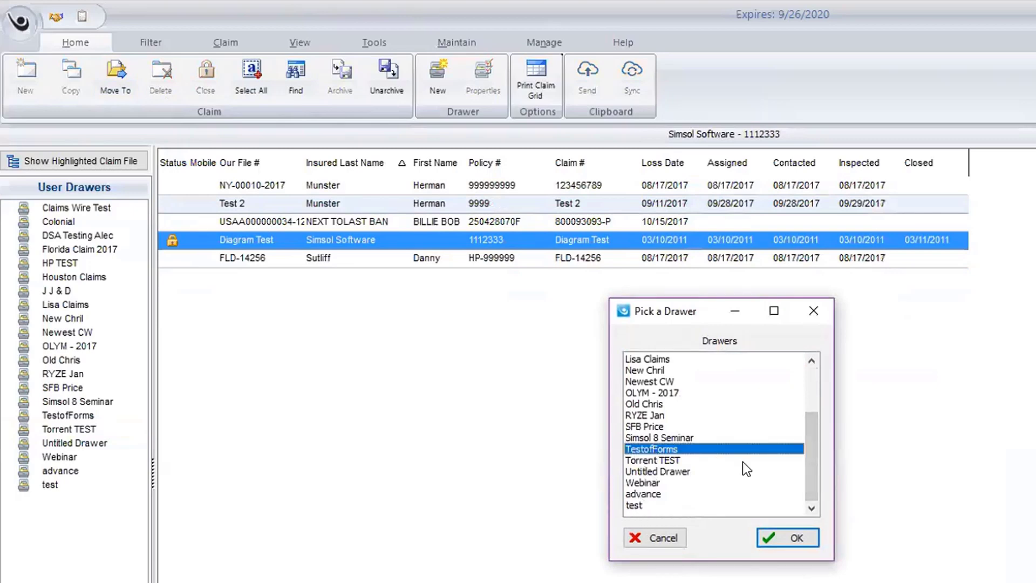
{"action": "left_click", "coordinate": [785, 538]}
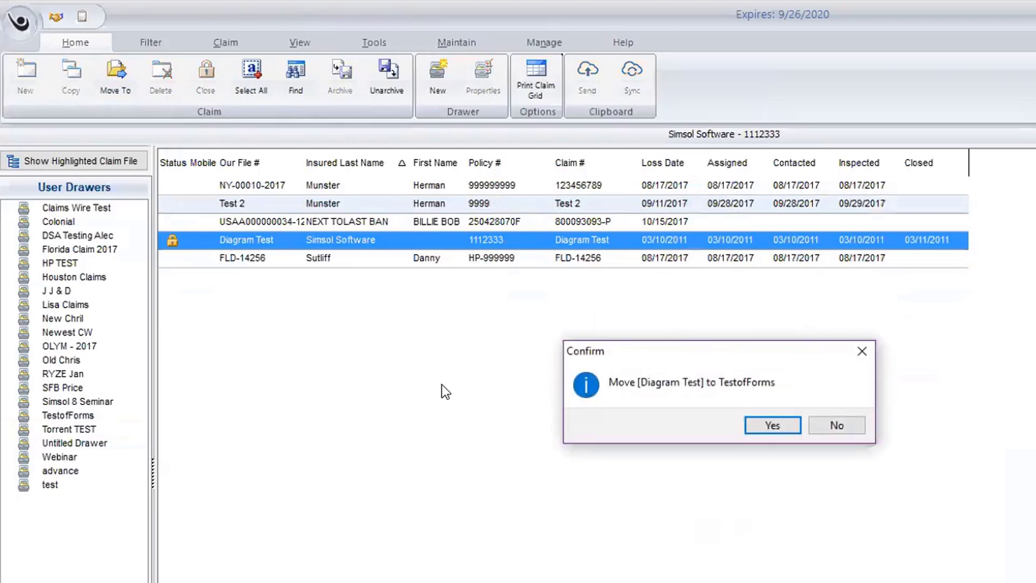
{"action": "left_click", "coordinate": [757, 426]}
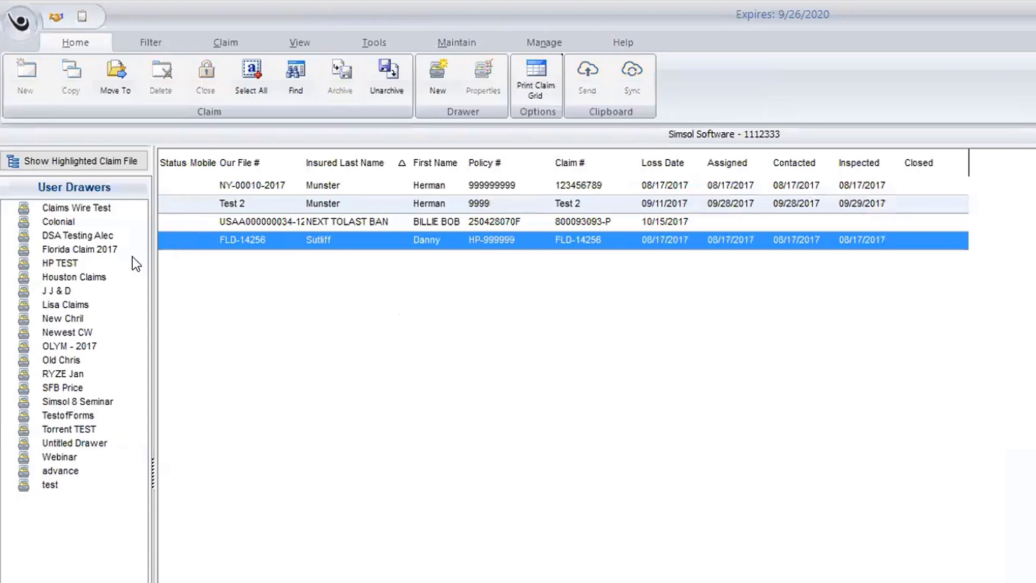
Step: Open Bldg. Info for the 09/13/2018 flood claim's Building Estimate in Torrent TEST
{"action": "left_click", "coordinate": [56, 429]}
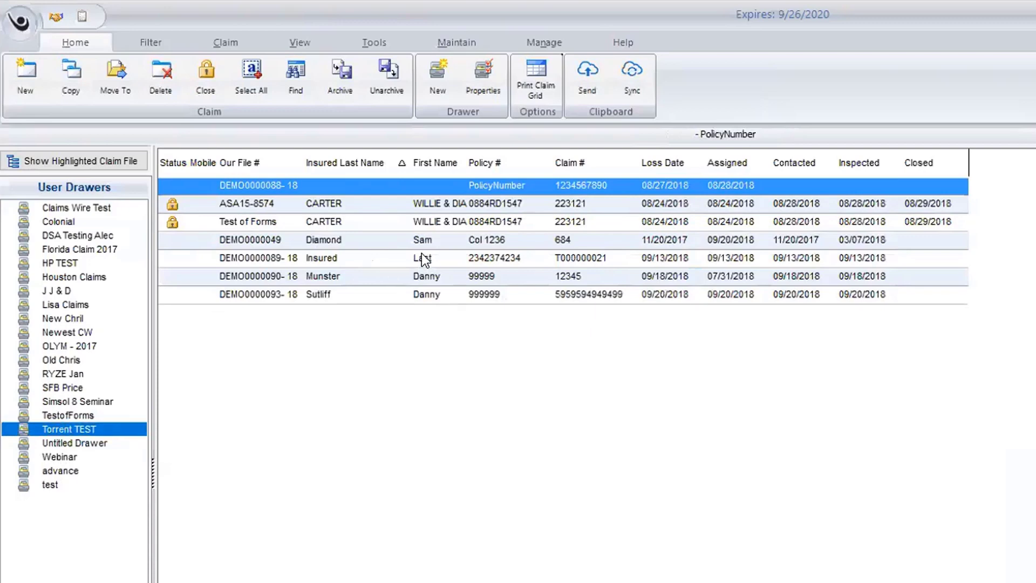
{"action": "double_click", "coordinate": [310, 258]}
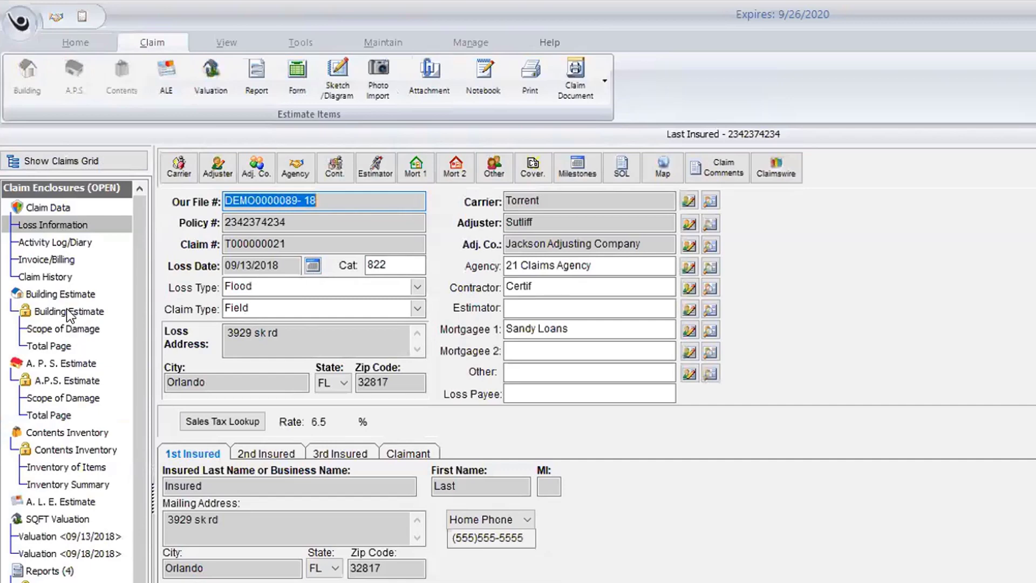
{"action": "left_click", "coordinate": [69, 313]}
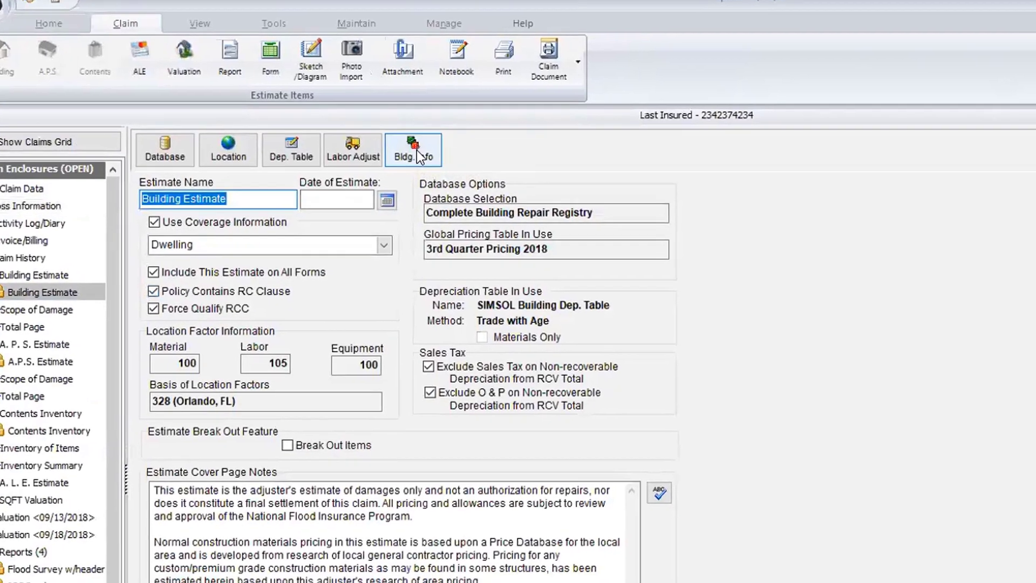
{"action": "left_click", "coordinate": [416, 150]}
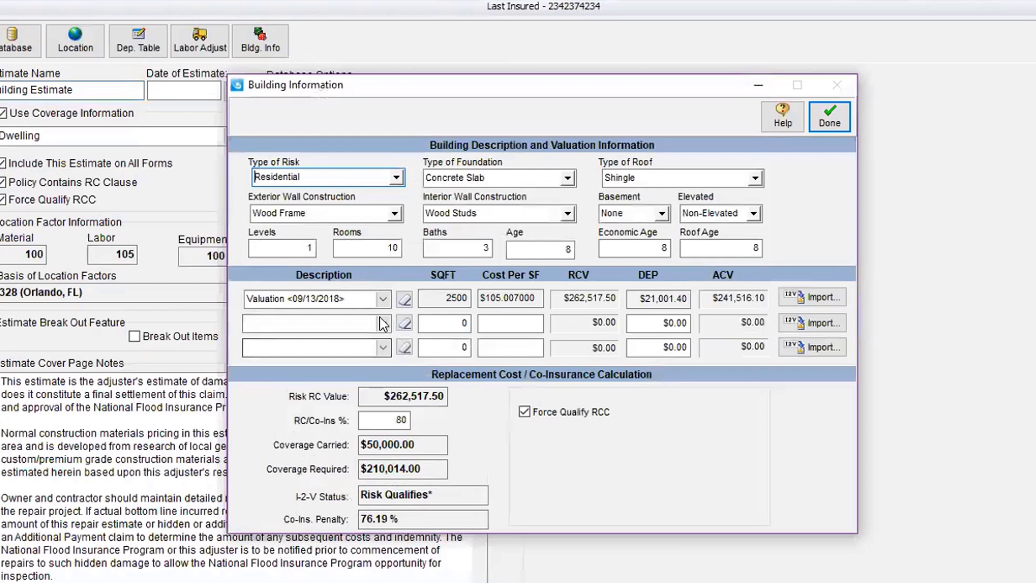
{"action": "left_click", "coordinate": [375, 299]}
{"action": "left_click", "coordinate": [382, 299]}
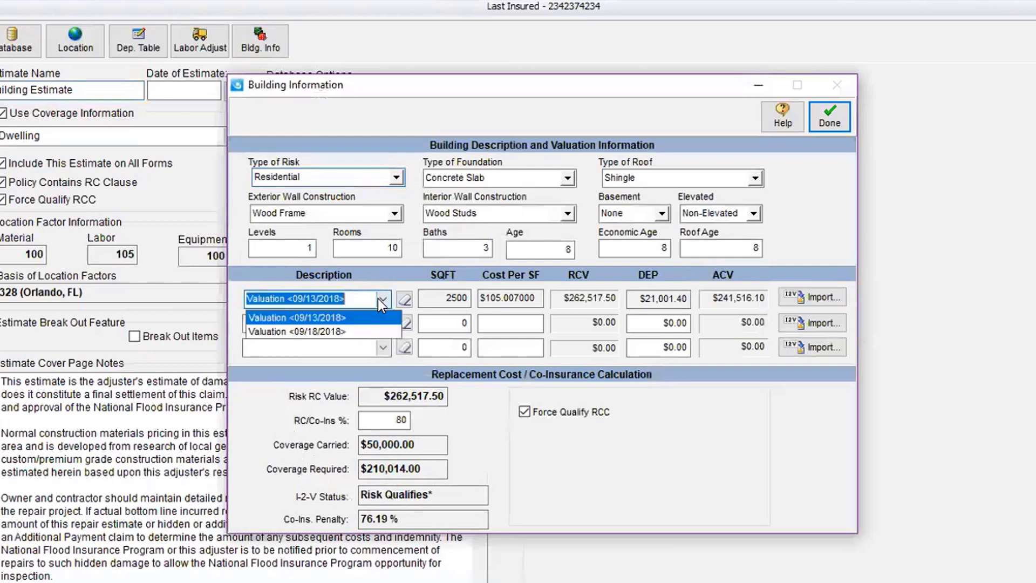
{"action": "left_click", "coordinate": [342, 317]}
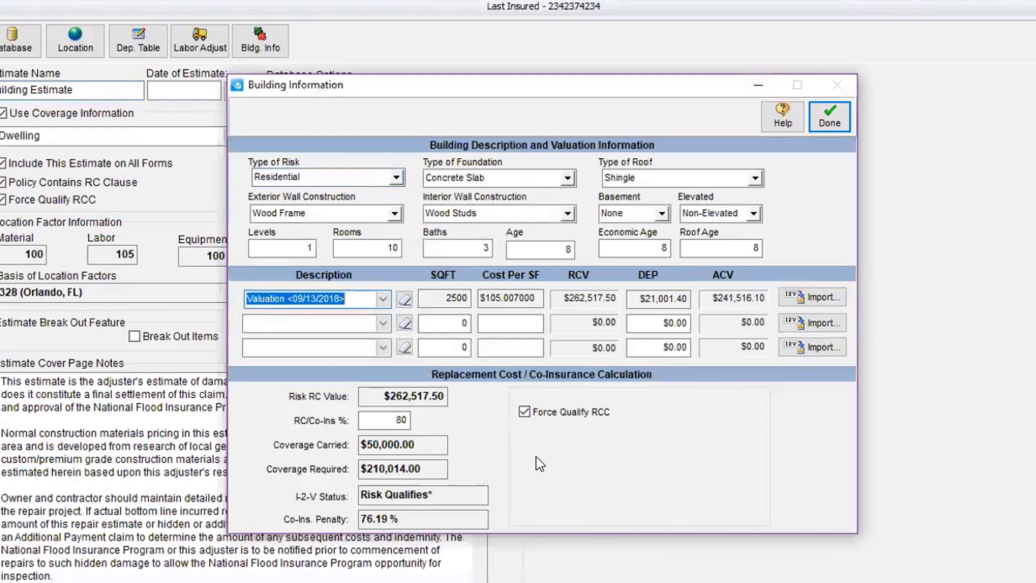
{"action": "left_click", "coordinate": [524, 411]}
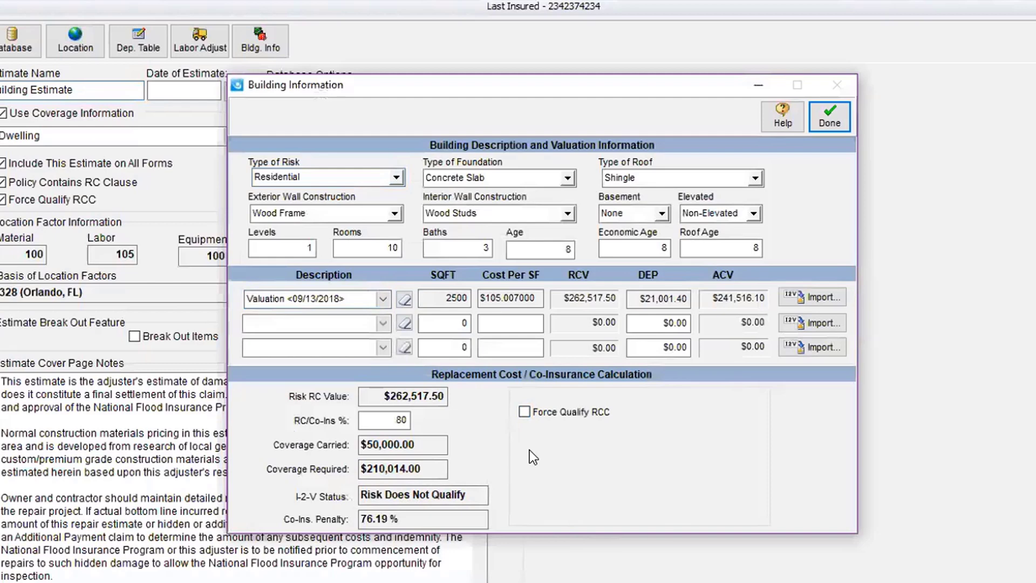
{"action": "left_click", "coordinate": [525, 412]}
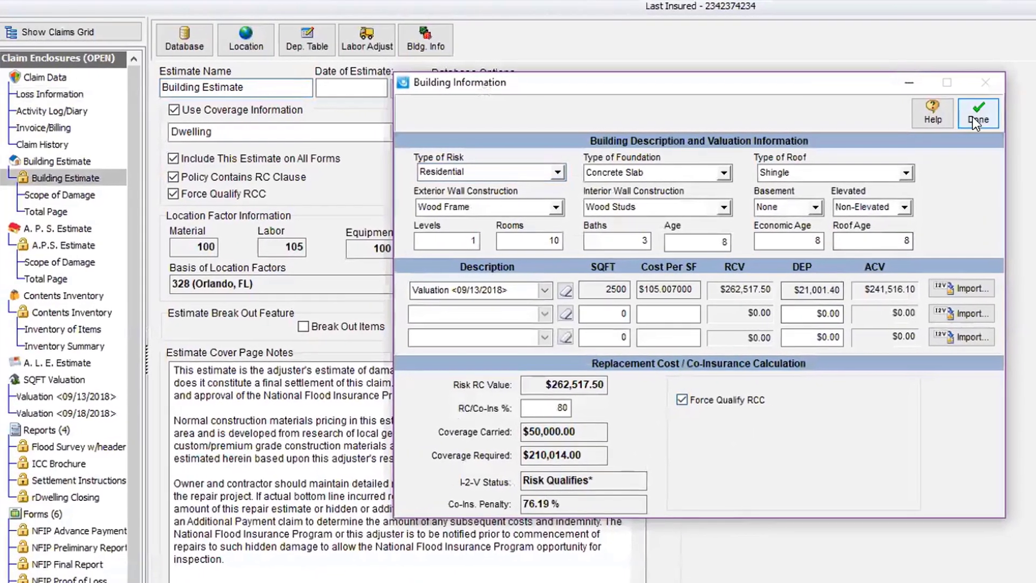
Step: Close Building Information and return to the claim's Flood loss information dated 09/13/2018
{"action": "left_click", "coordinate": [975, 118]}
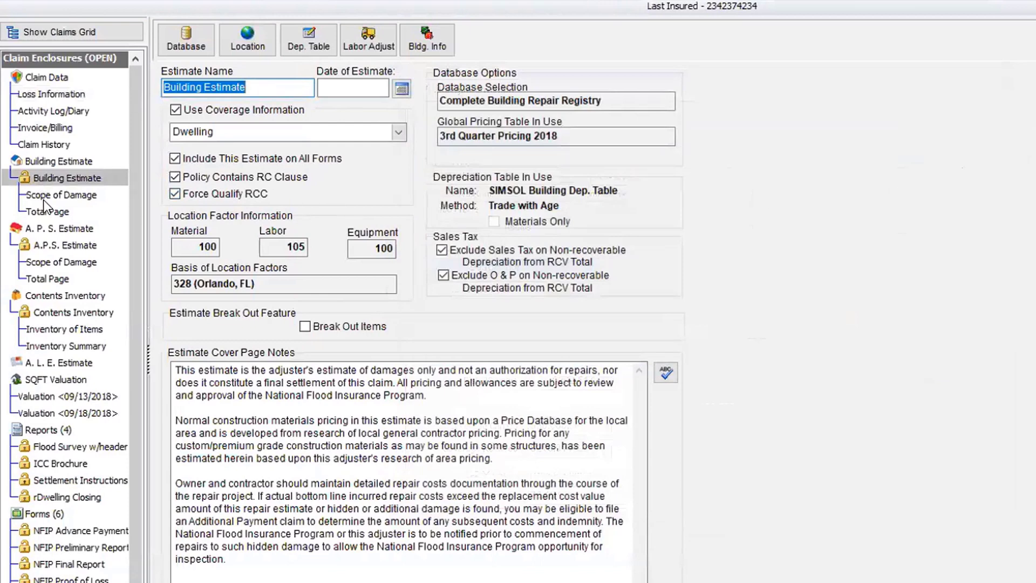
{"action": "left_click", "coordinate": [53, 95]}
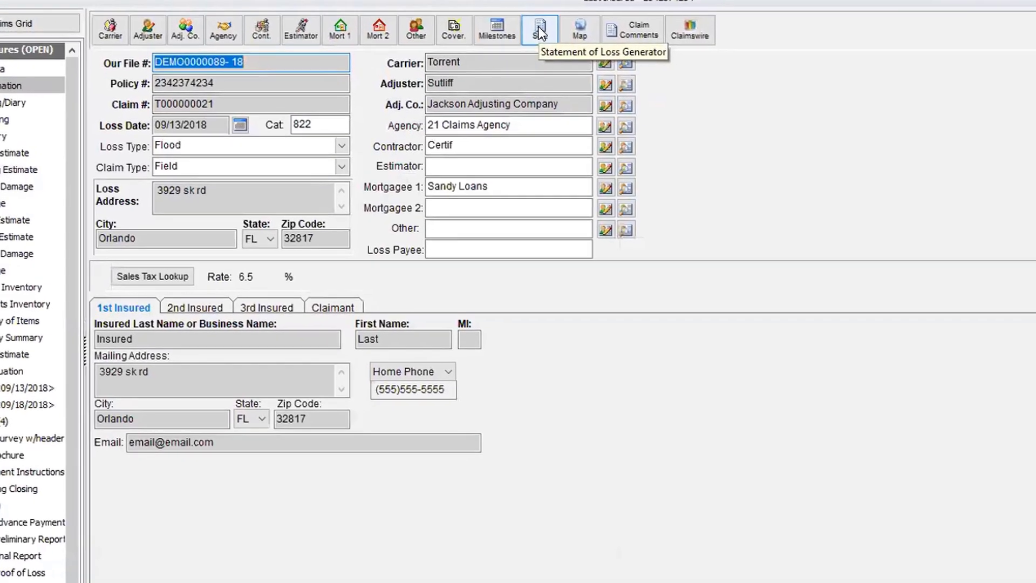
Step: Copy all estimate numbers into the Coverage A - Dwelling statement, yielding a $50,000.00 final claim
{"action": "left_click", "coordinate": [603, 41]}
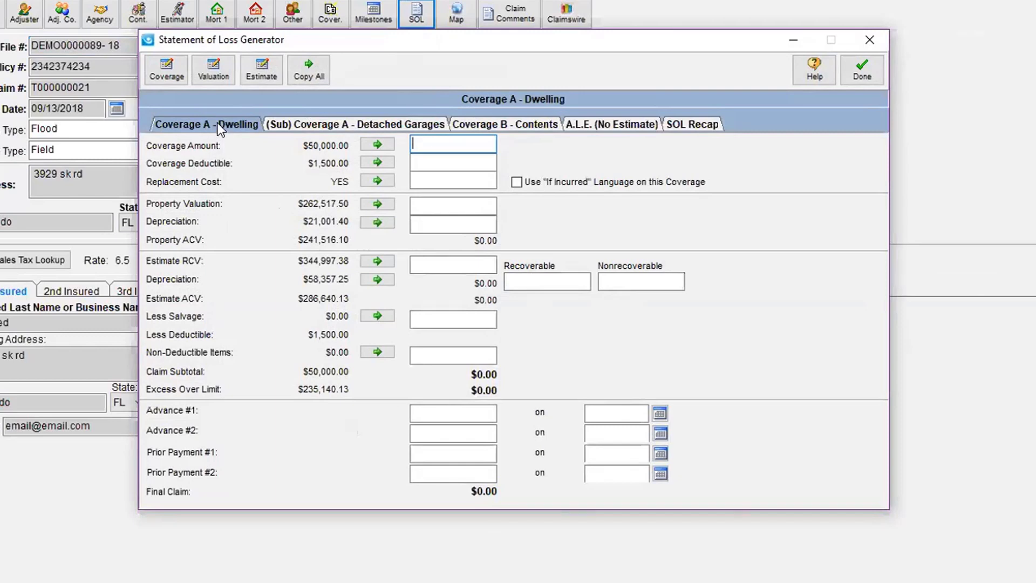
{"action": "left_click", "coordinate": [312, 64]}
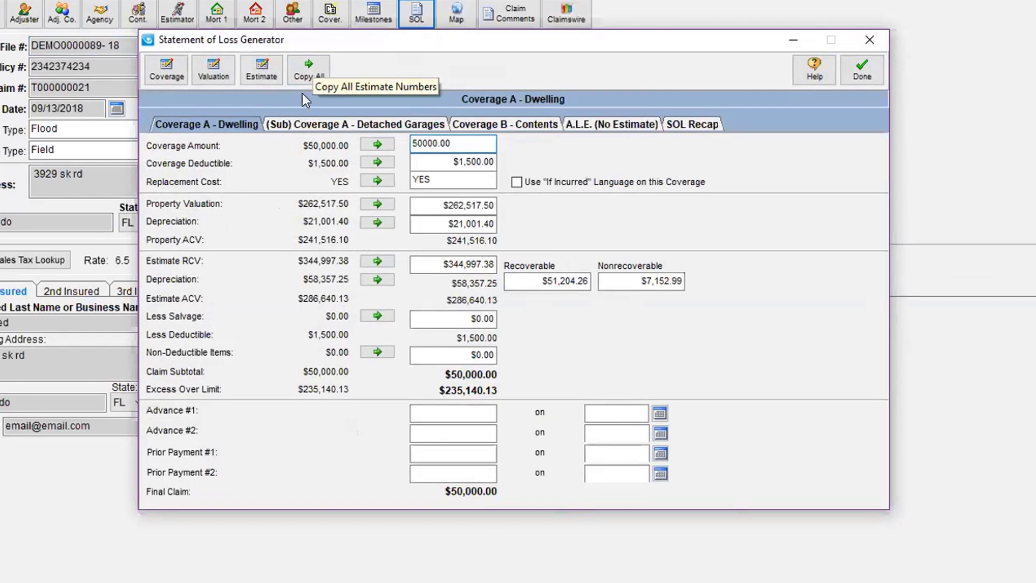